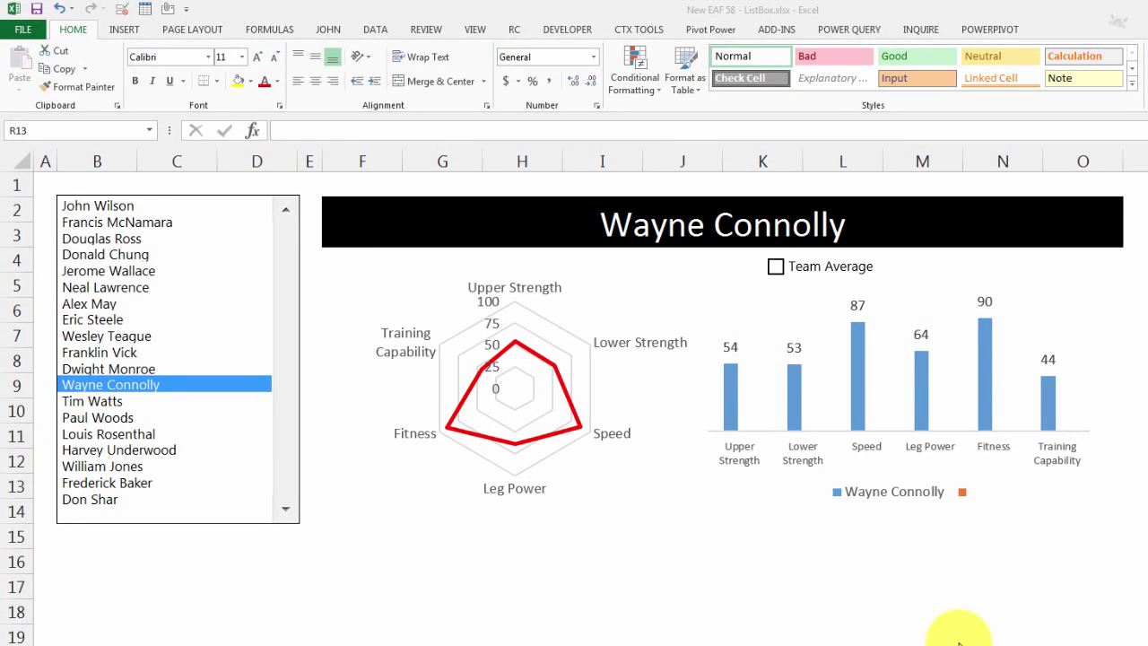
- Try several players in the finished dashboard's list box and turn on the Team Average comparison
left_click(116, 240)
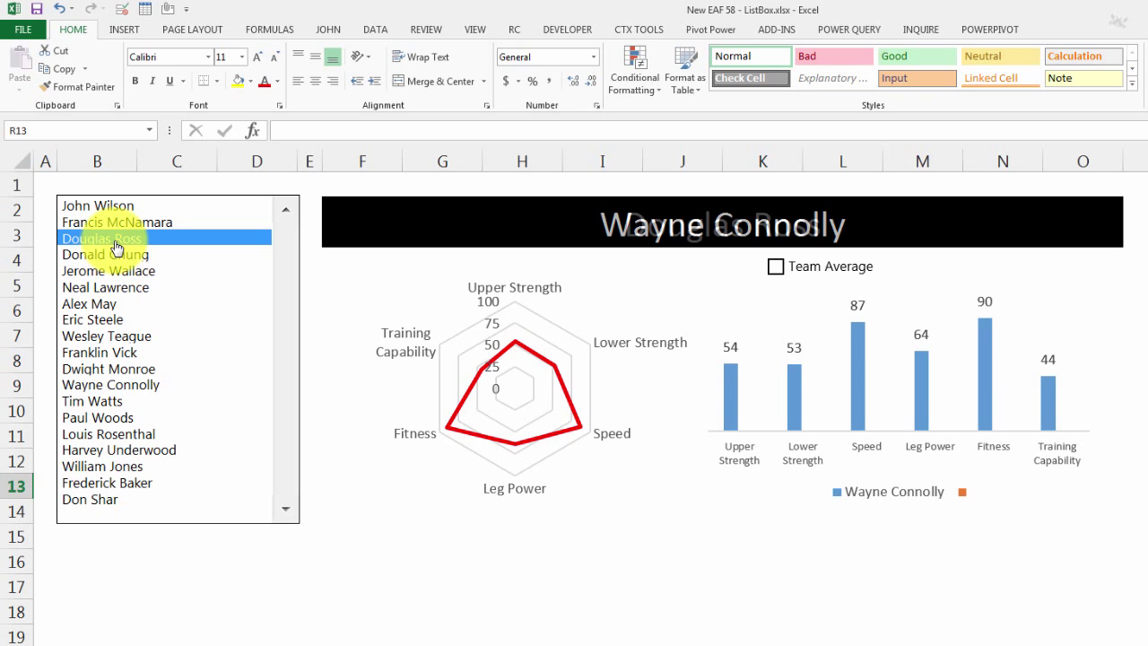
left_click(127, 305)
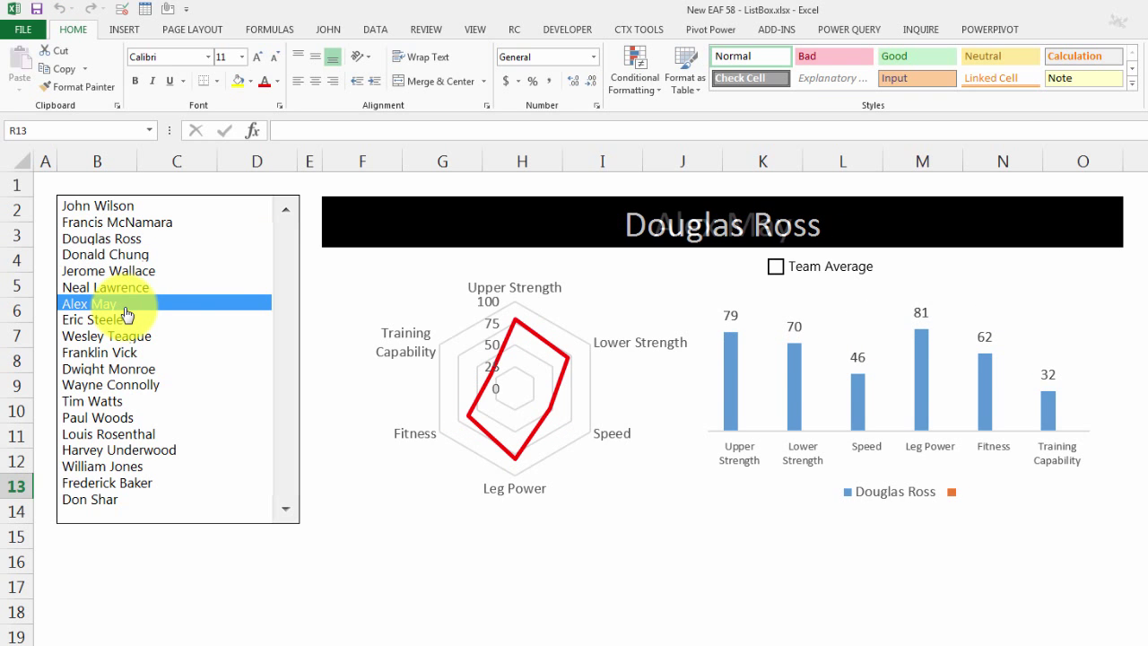
left_click(123, 369)
left_click(103, 435)
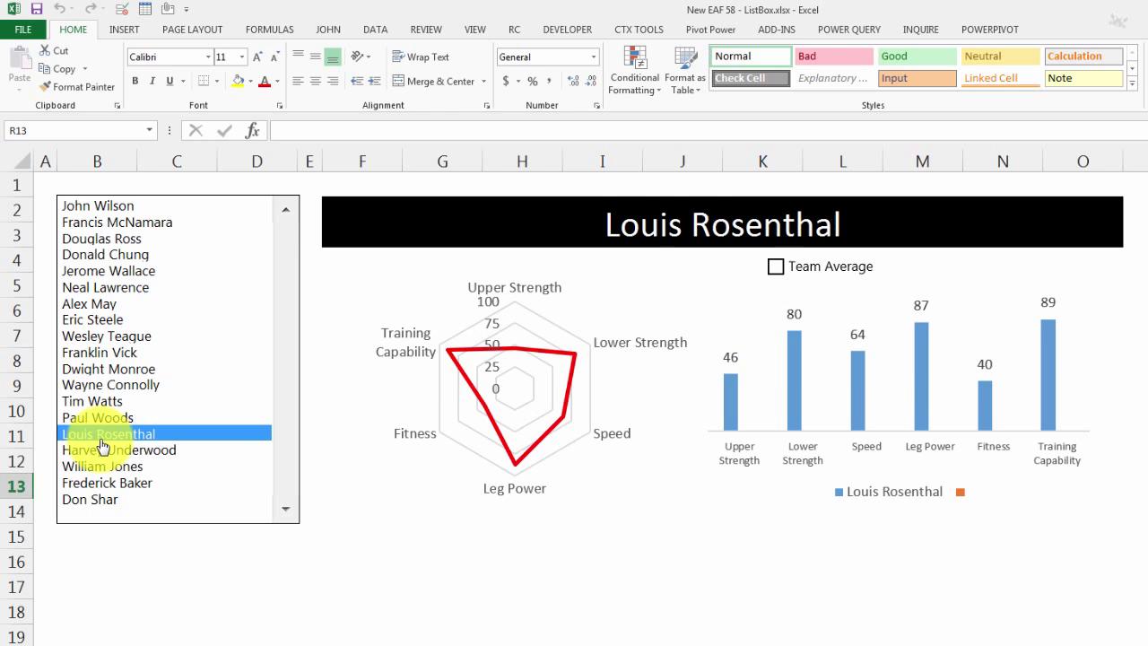
left_click(108, 485)
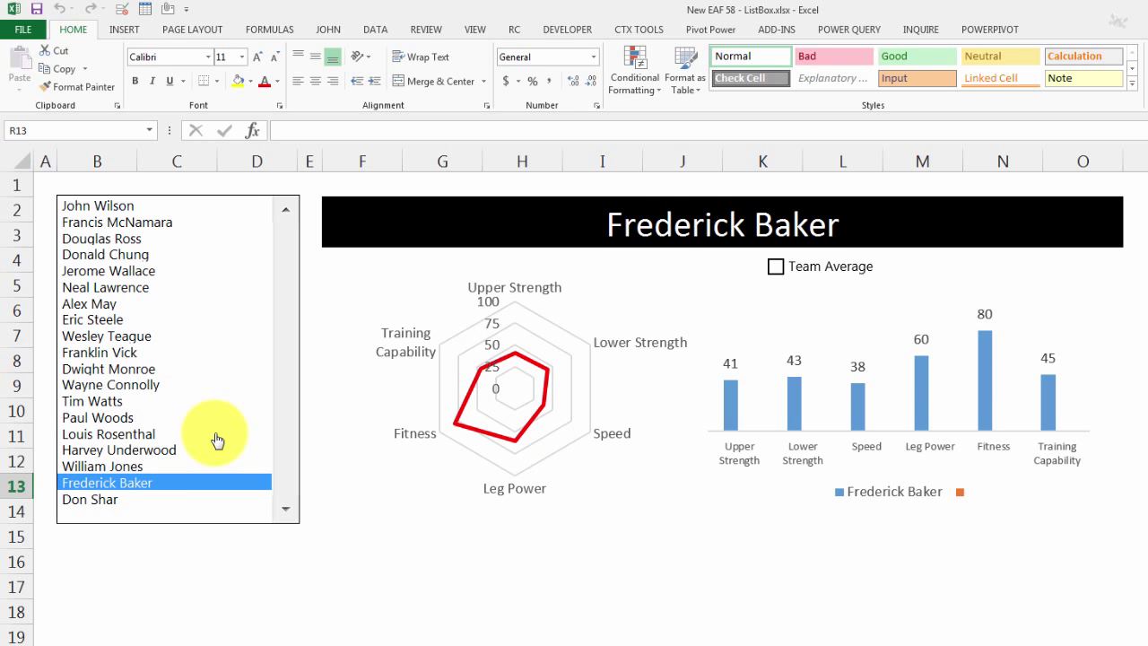
left_click(128, 418)
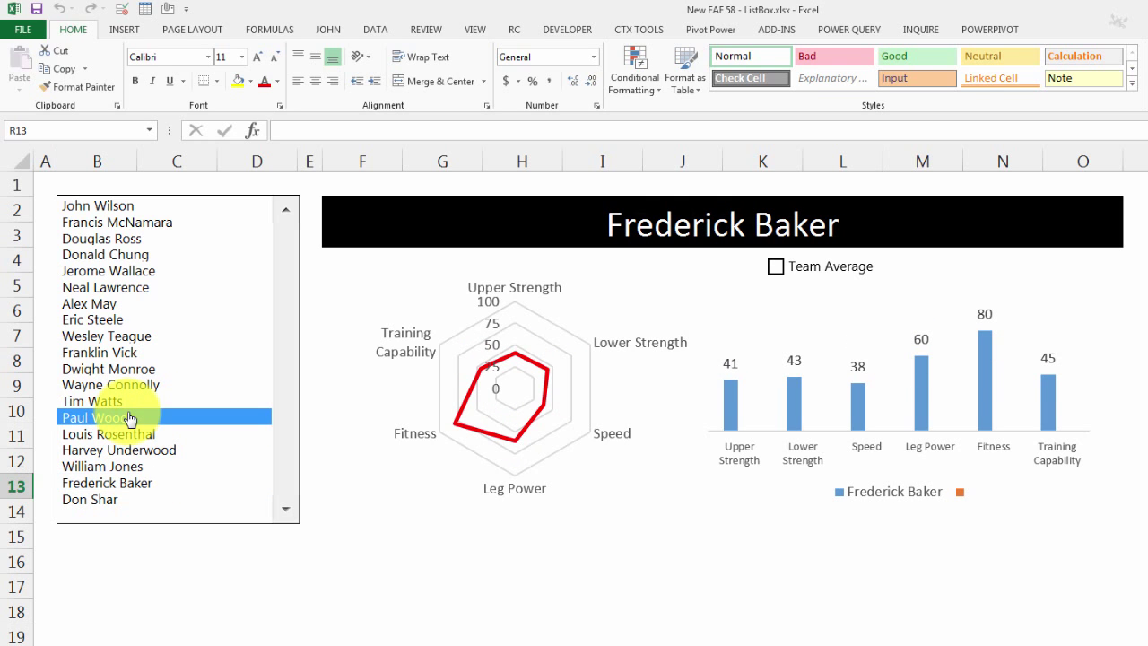
left_click(131, 354)
left_click(129, 292)
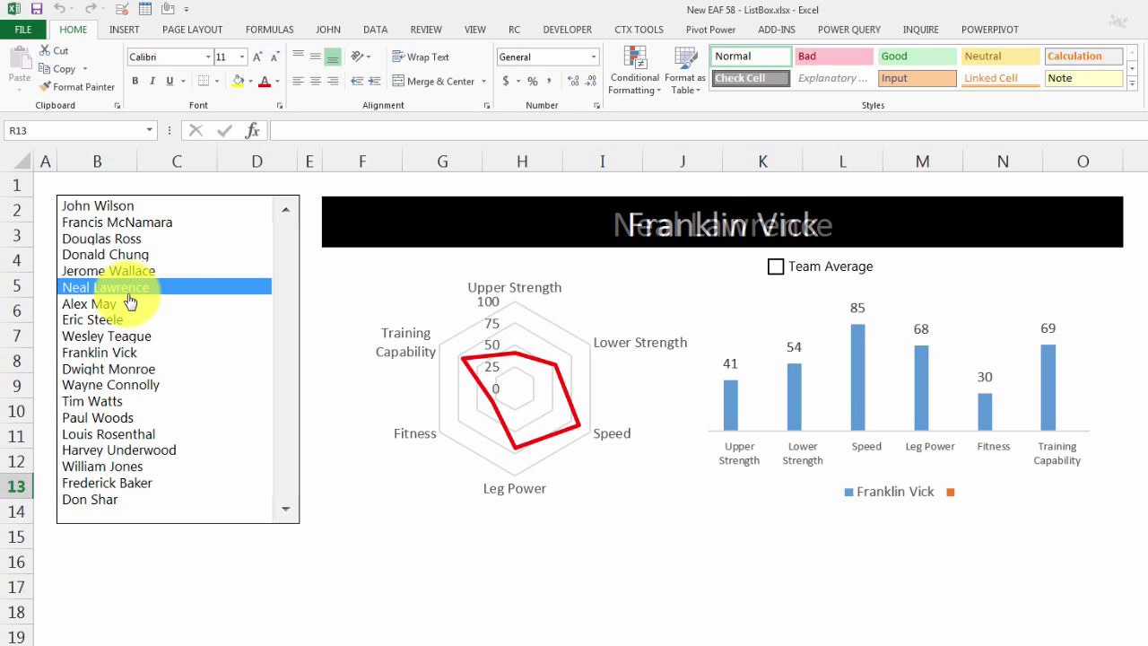
left_click(124, 221)
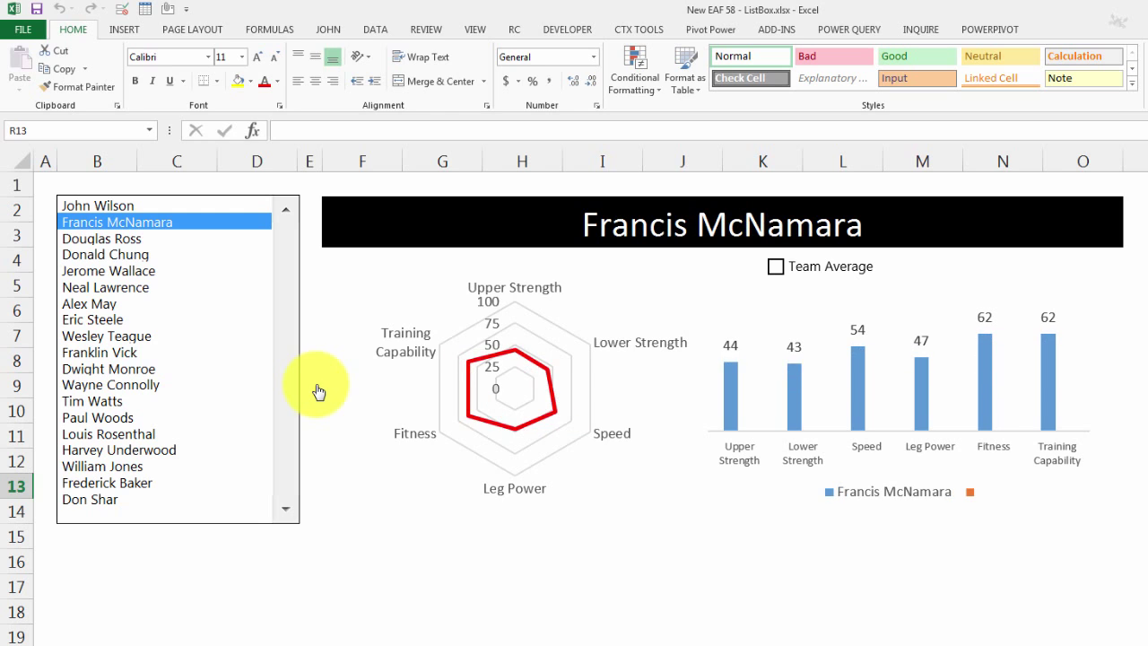
left_click(773, 268)
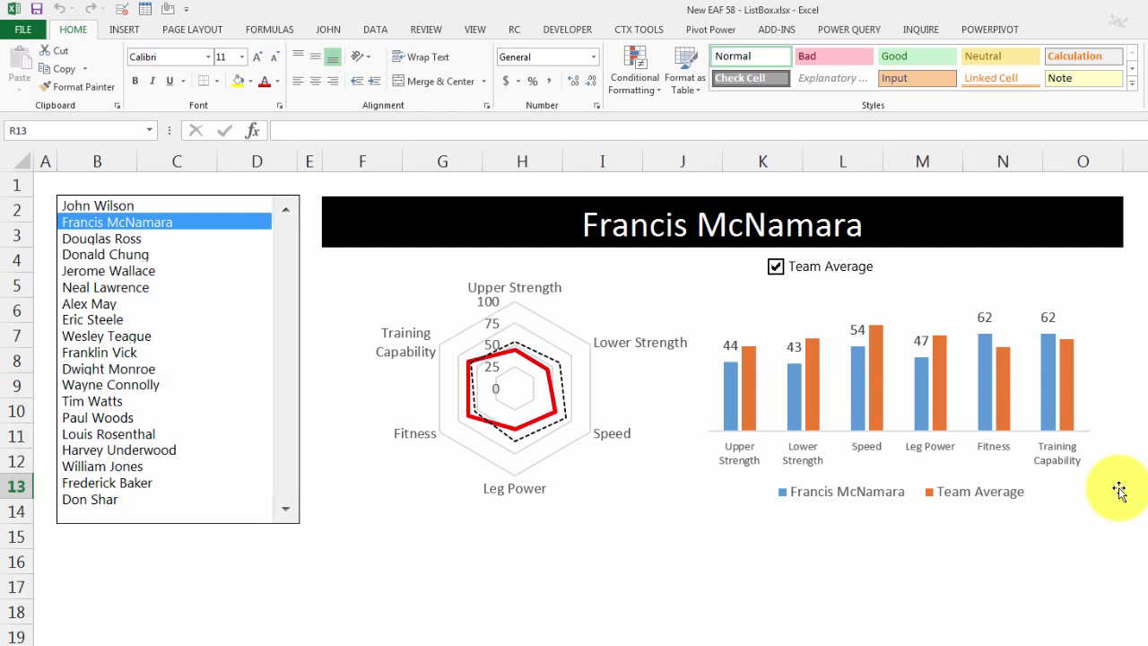
- Make the Team Average label in cell A21 of the scores table bold
left_click(128, 630)
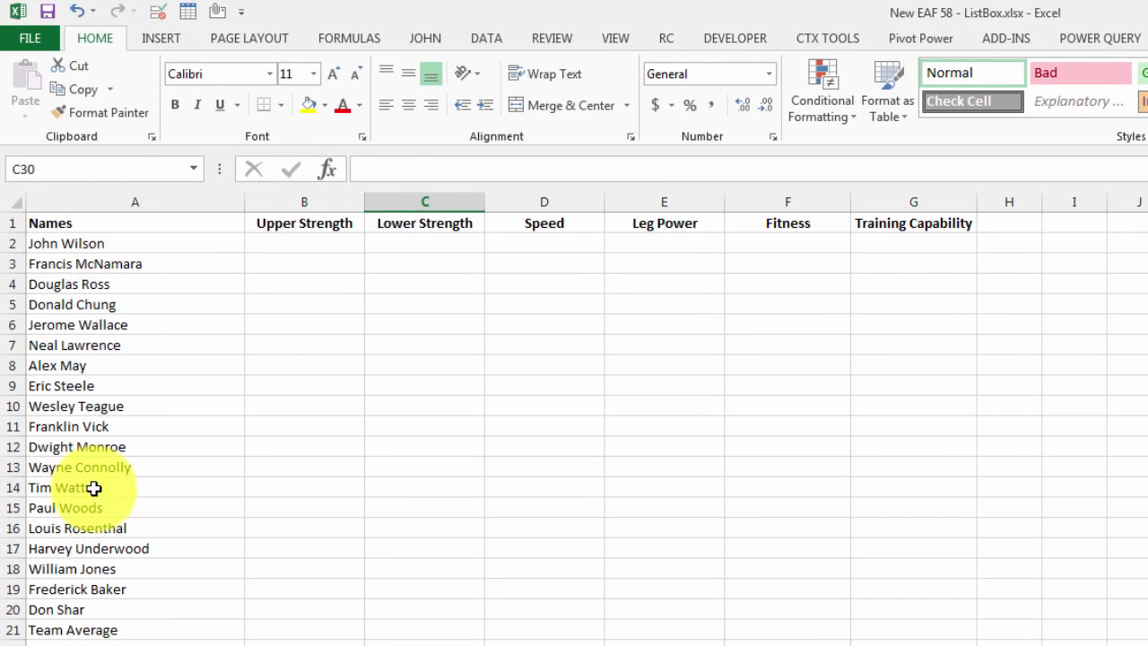
left_click(101, 631)
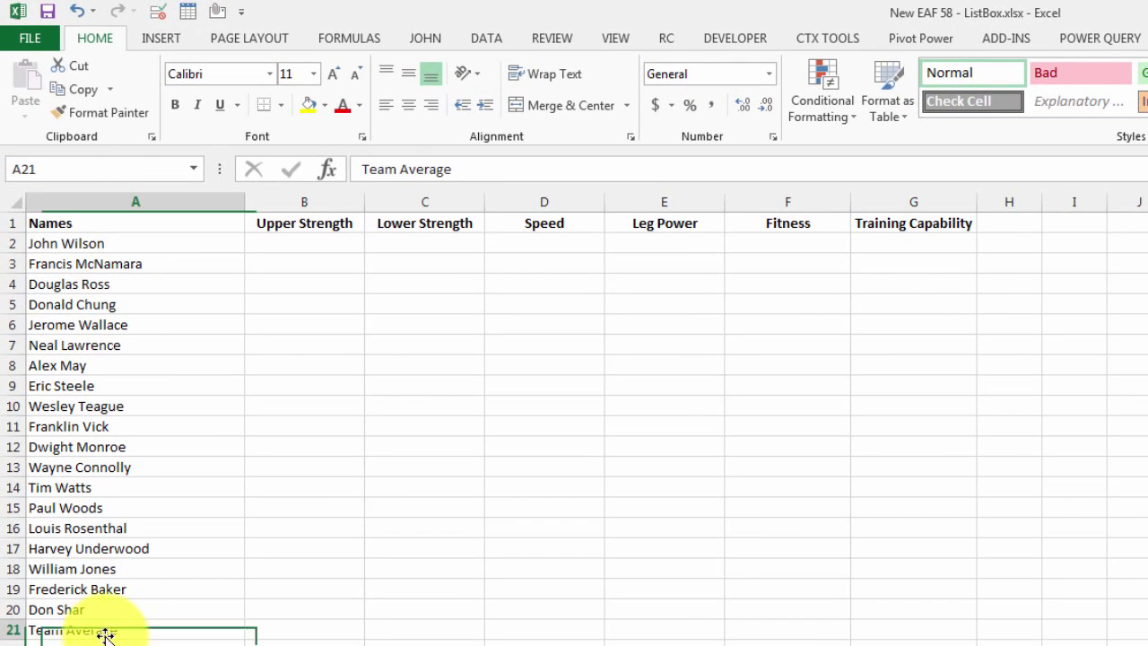
left_click(175, 106)
- Fill all player score cells B2:G20 with the formula =RANDBETWEEN(30,90)
left_click(313, 245)
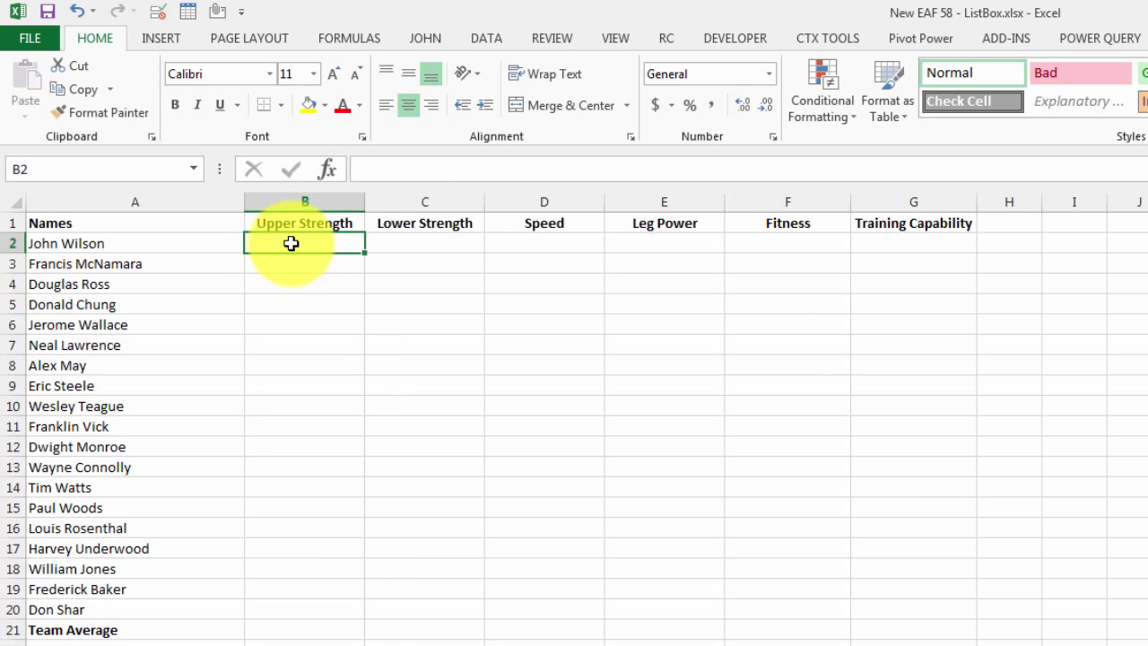
mouse_move(296, 243)
left_mouse_down()
mouse_move(622, 264)
mouse_move(880, 516)
mouse_move(902, 615)
left_mouse_up()
type("=rand")
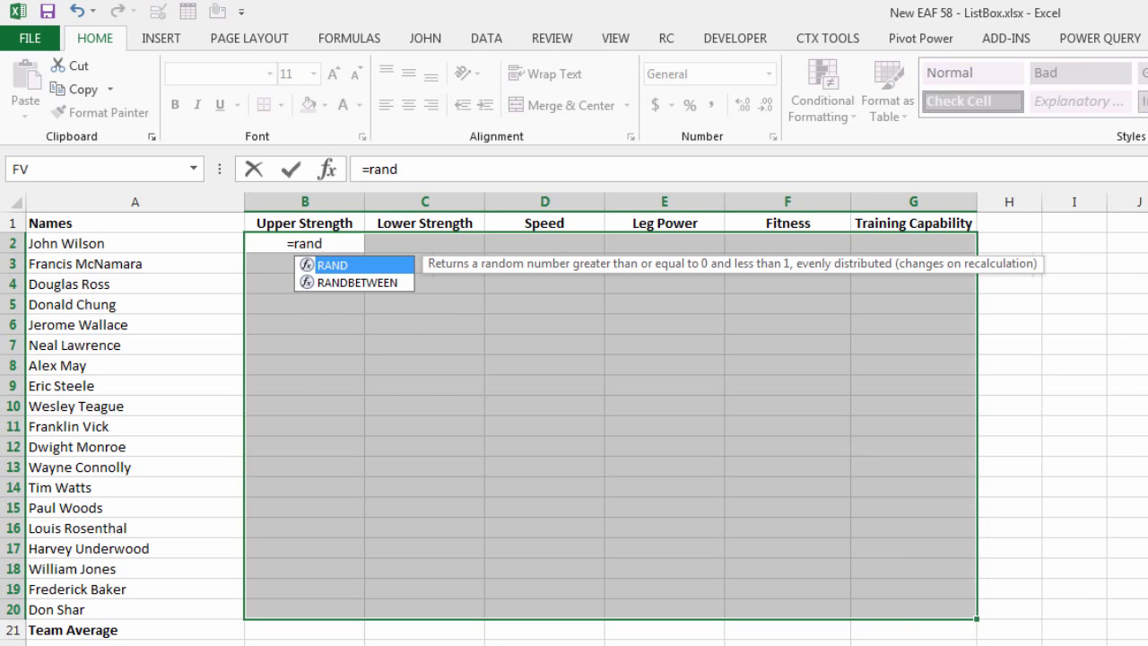
key("Down")
key("Tab")
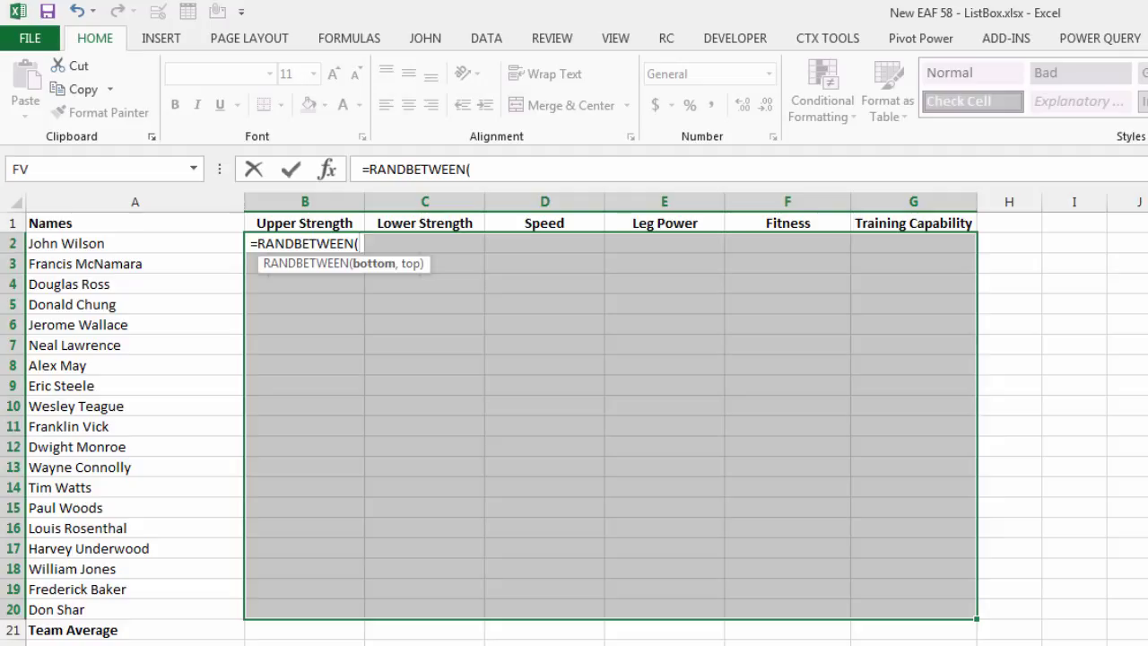
type("30,90")
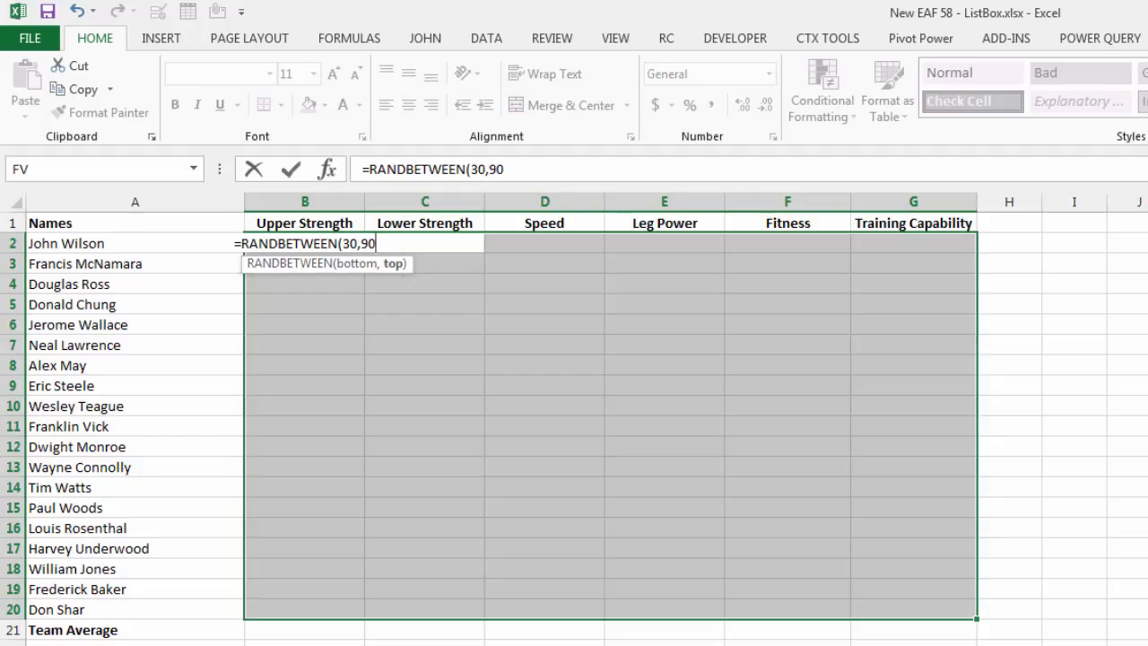
type(")")
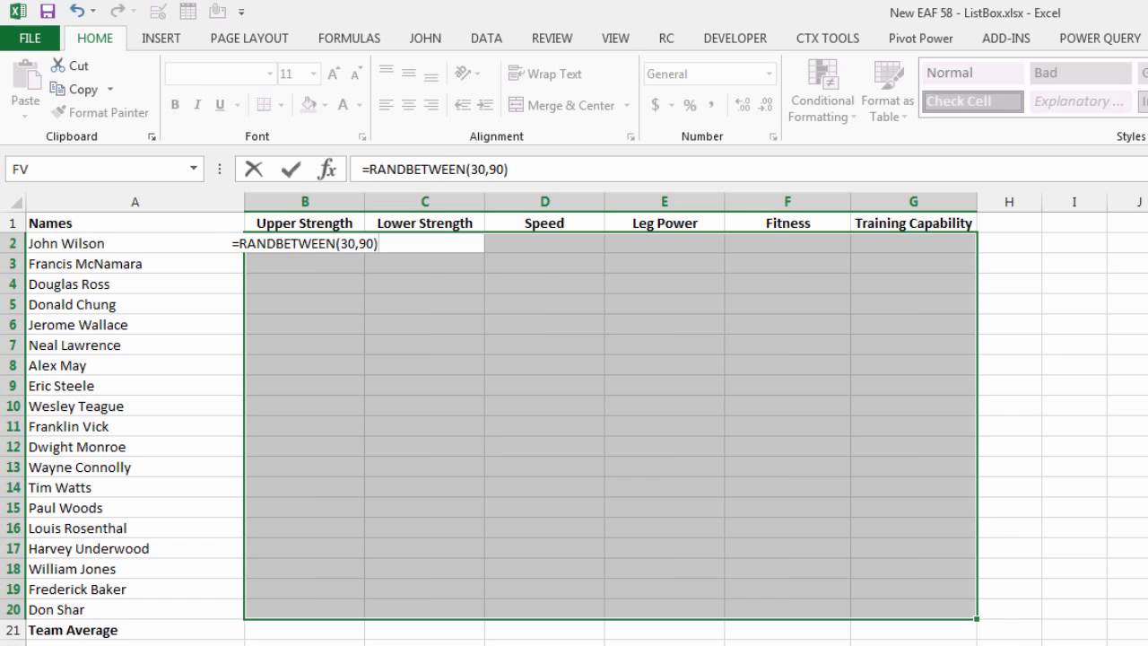
key("ctrl+Return")
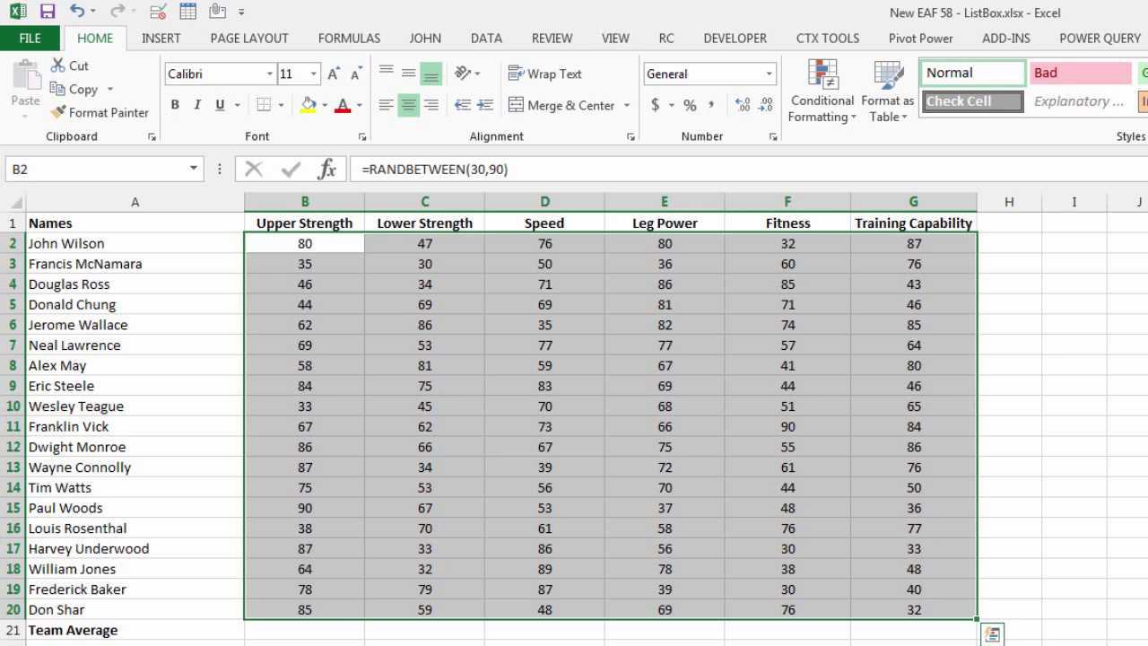
- Replace the random-number formulas in B2:G20 with their static values by copying and pasting values only
right_click(325, 347)
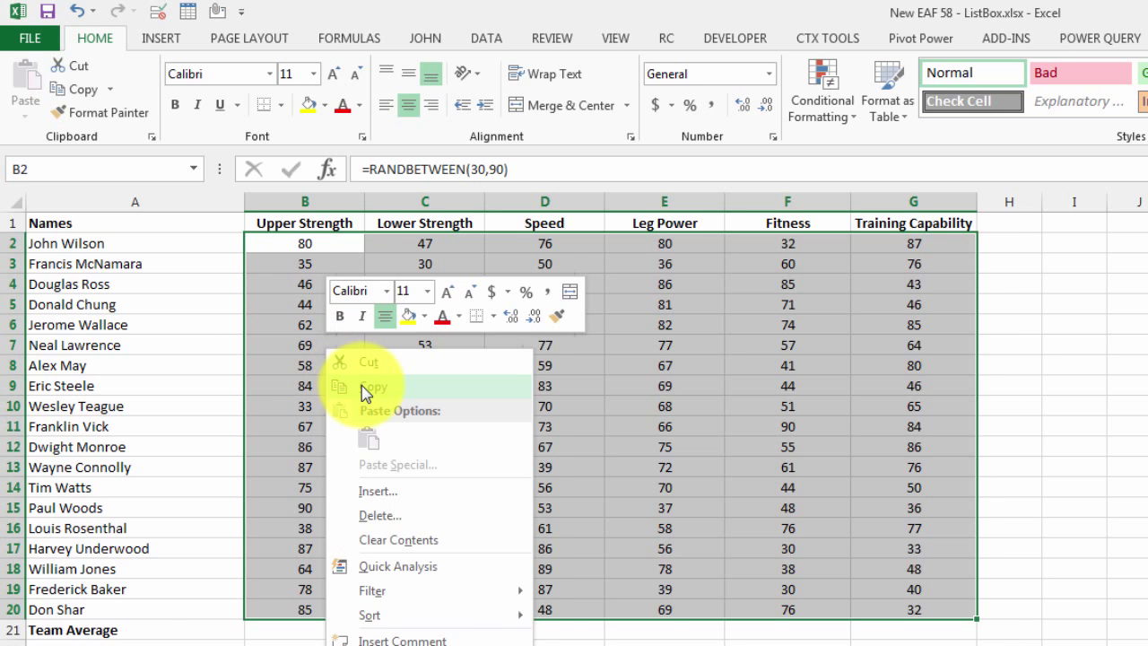
left_click(364, 390)
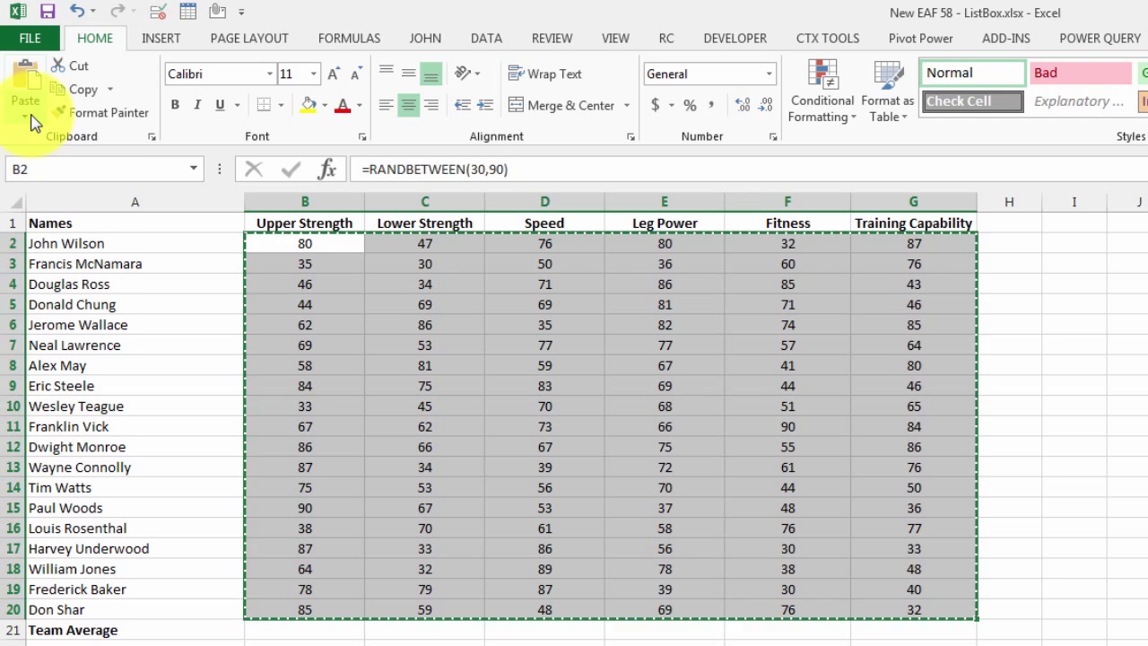
left_click(30, 119)
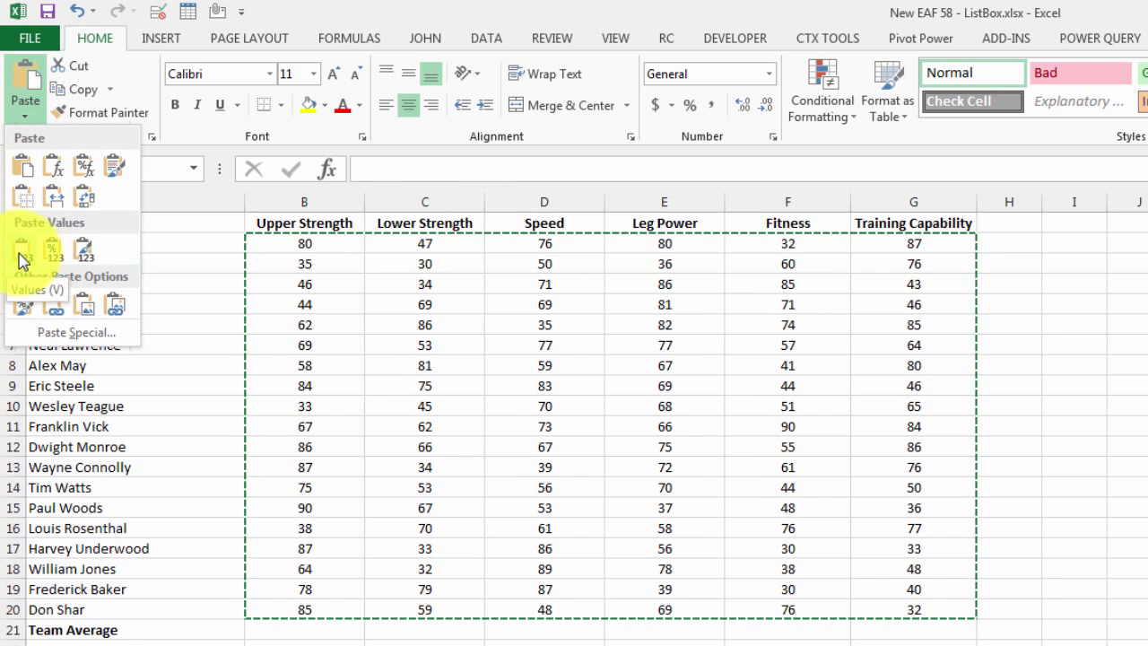
left_click(21, 249)
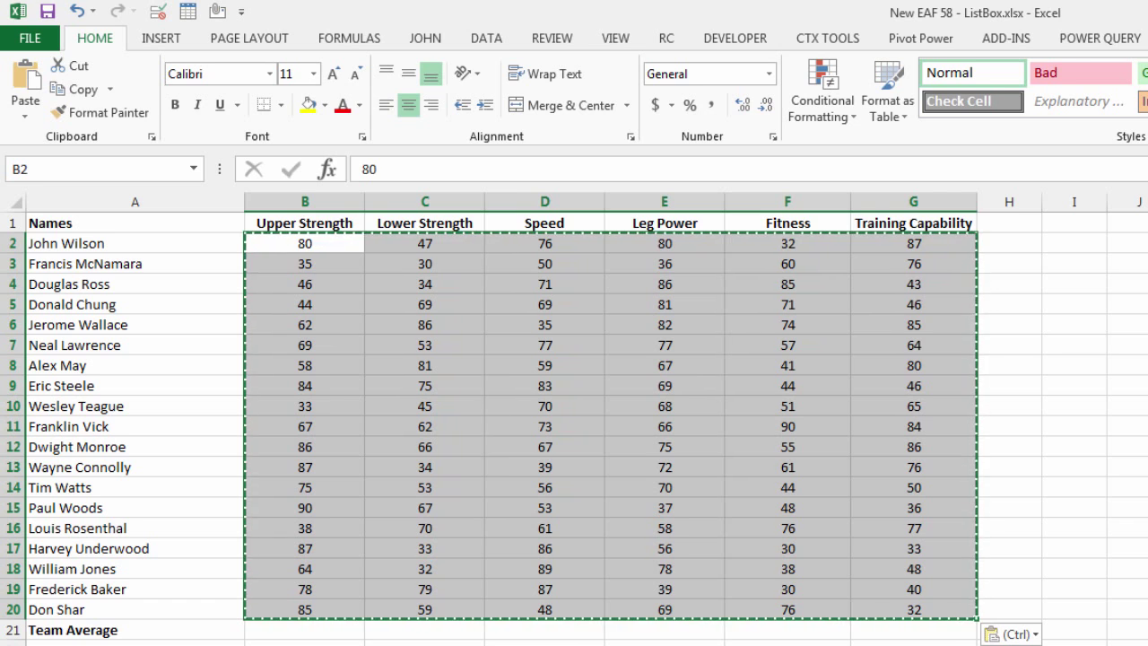
key("Escape")
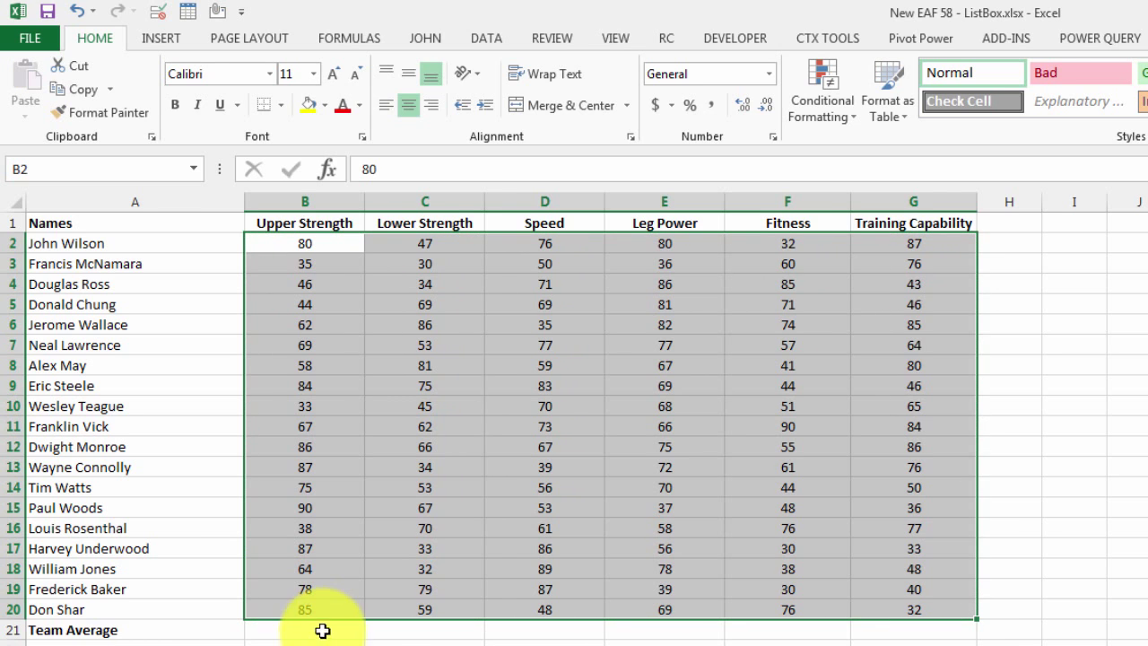
- Enter the formula =AVERAGE(B2:B20) in cell B21 for the Upper Strength team average
left_click(318, 631)
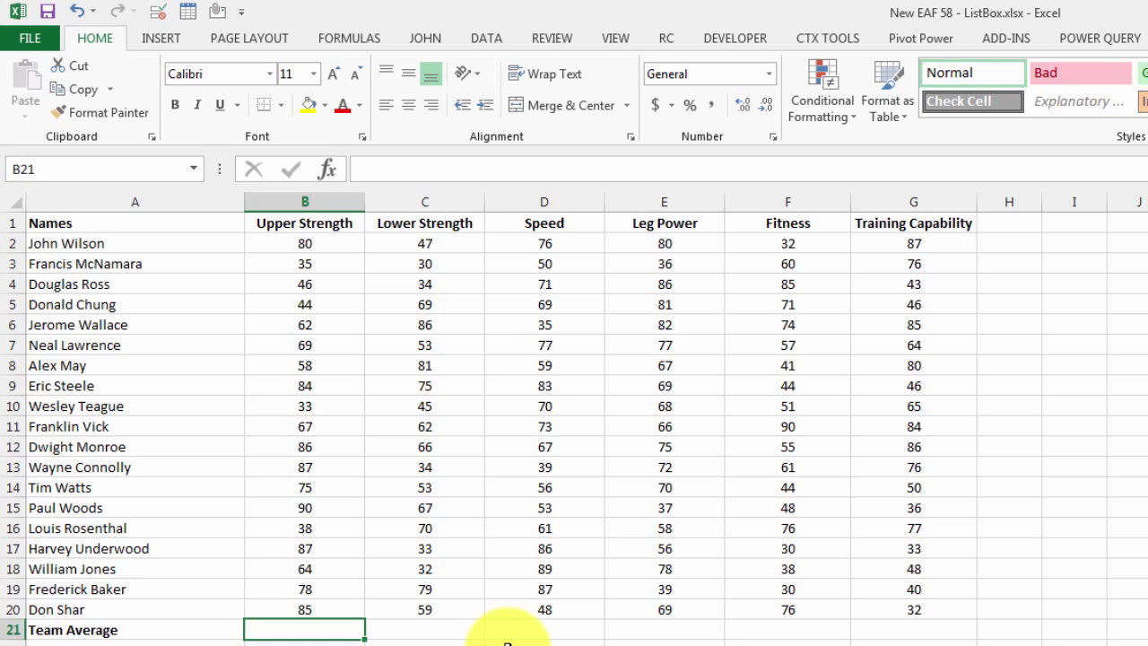
type("=")
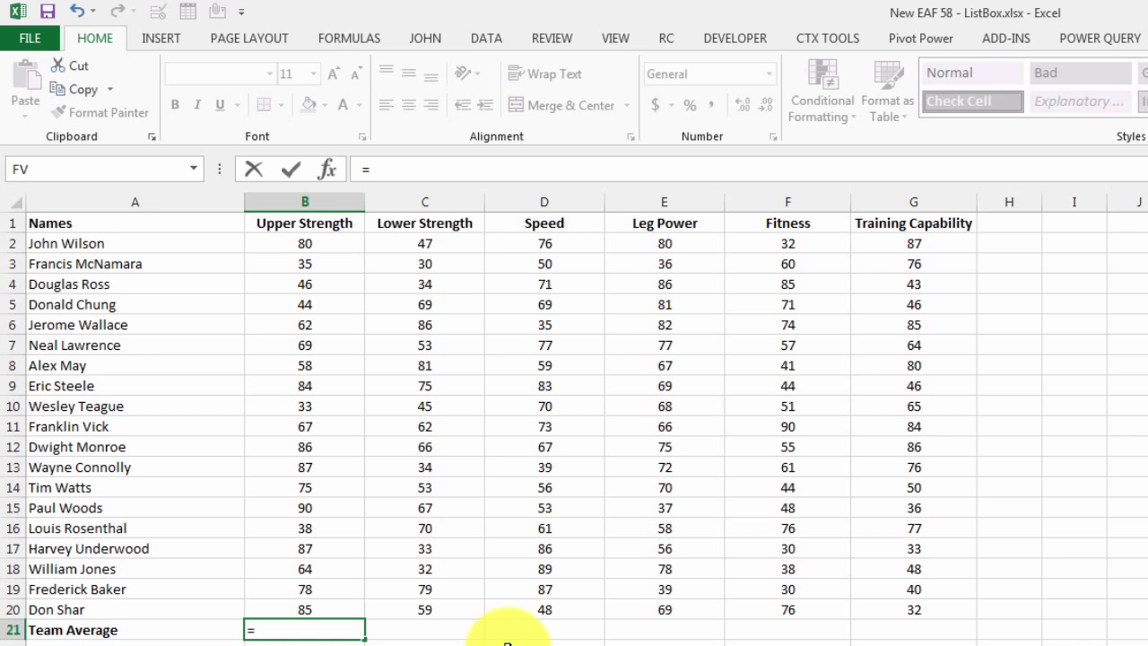
type("average(")
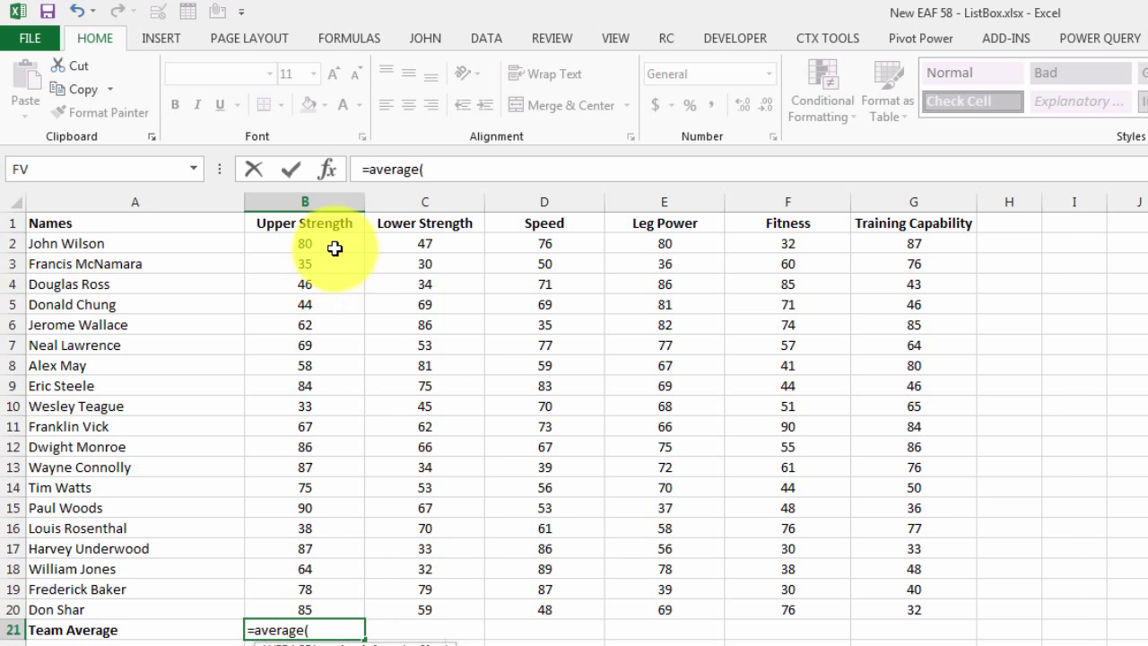
left_click_drag(333, 245, 359, 616)
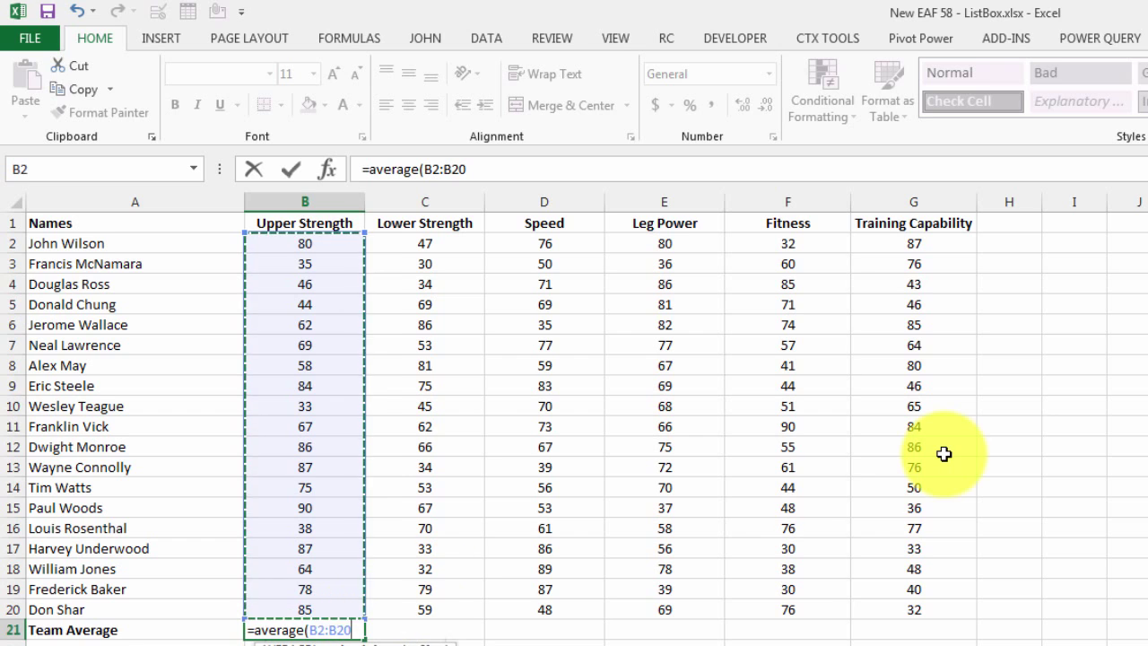
type(")")
key("Return")
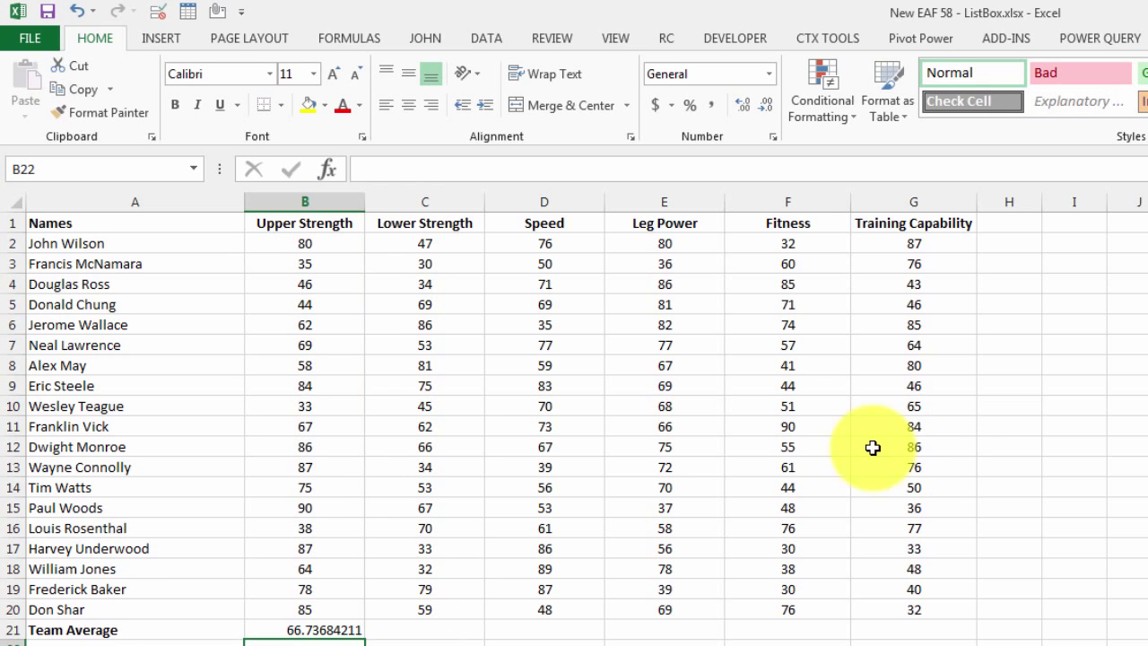
- Format the Upper Strength team average in B21 to one decimal place
left_click(328, 631)
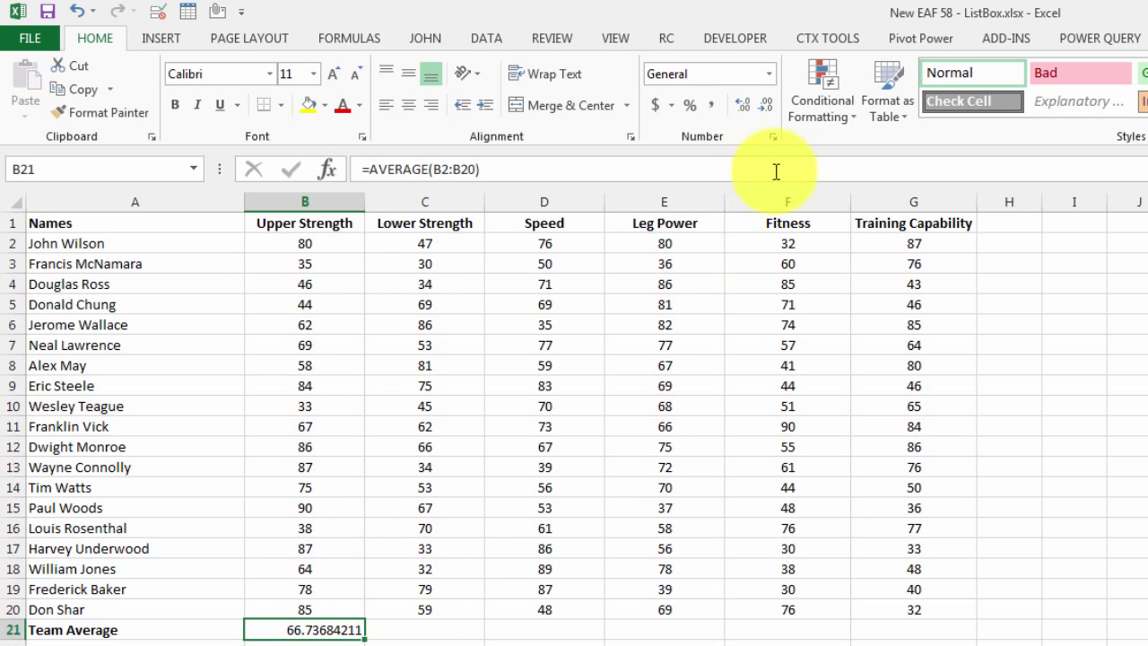
left_click(764, 107)
left_click(764, 107)
left_click(764, 107)
left_click(764, 107)
left_click(764, 108)
left_click(764, 109)
left_click(764, 108)
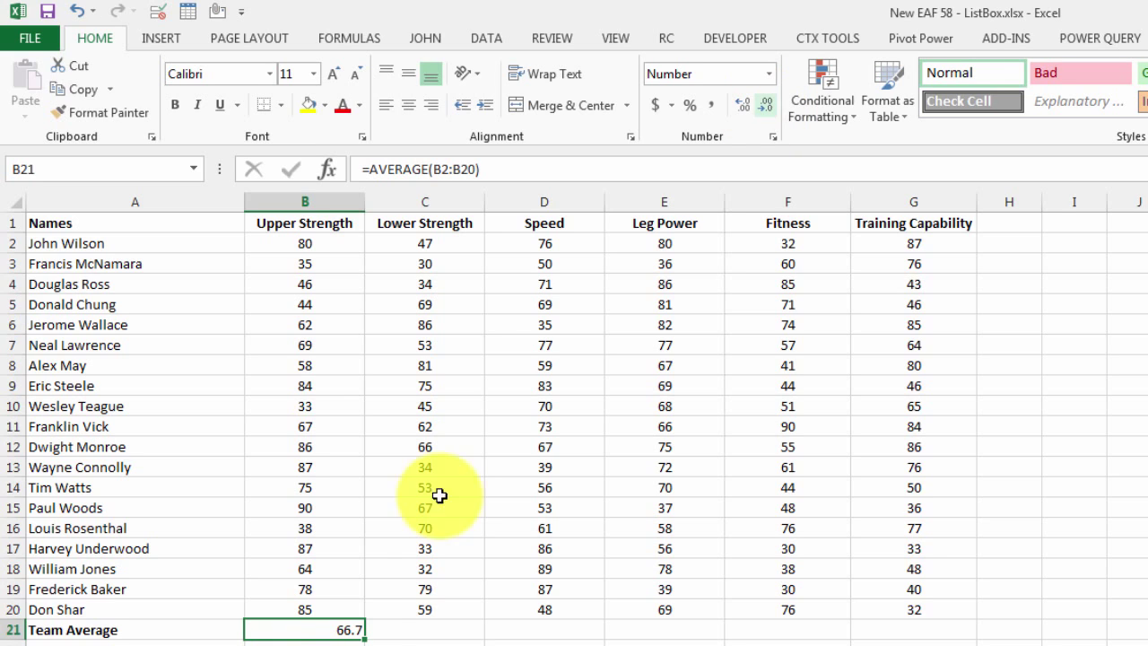
- Copy the average formula from B21 across to G21 and centre the Team Average values
left_click_drag(366, 637, 888, 628)
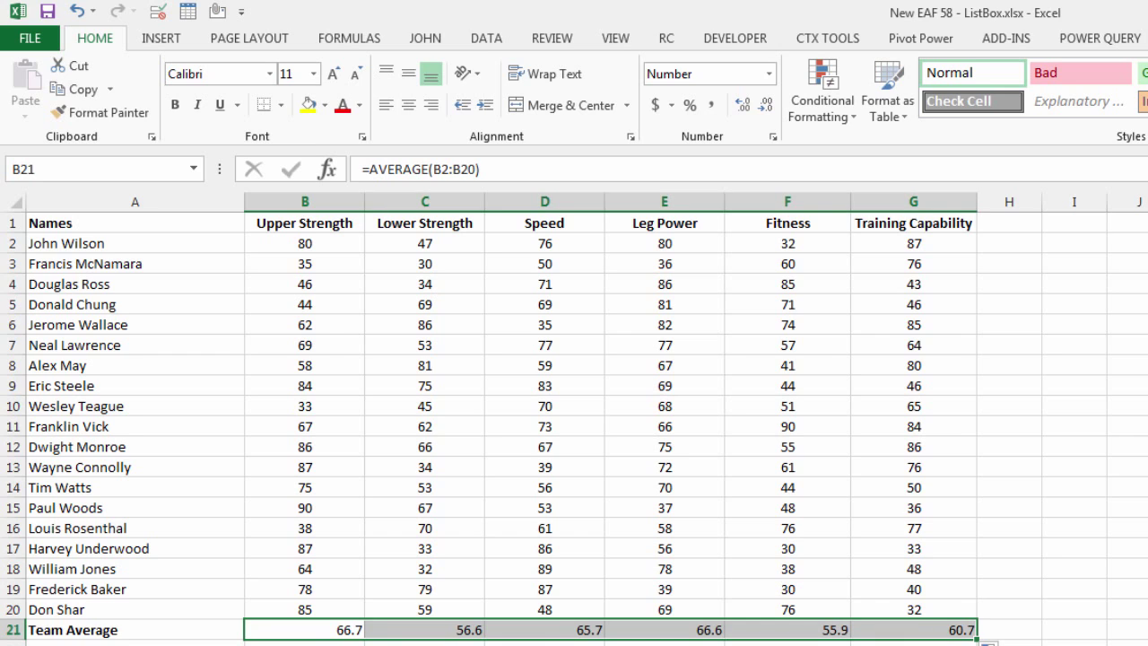
left_click(408, 105)
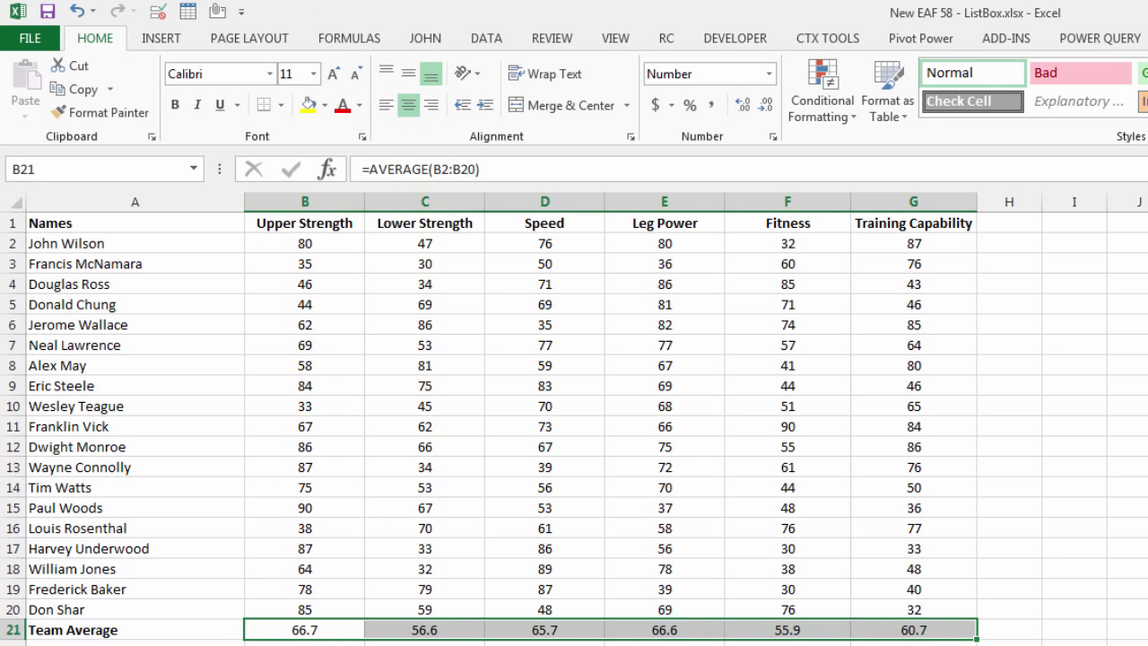
left_click(148, 642)
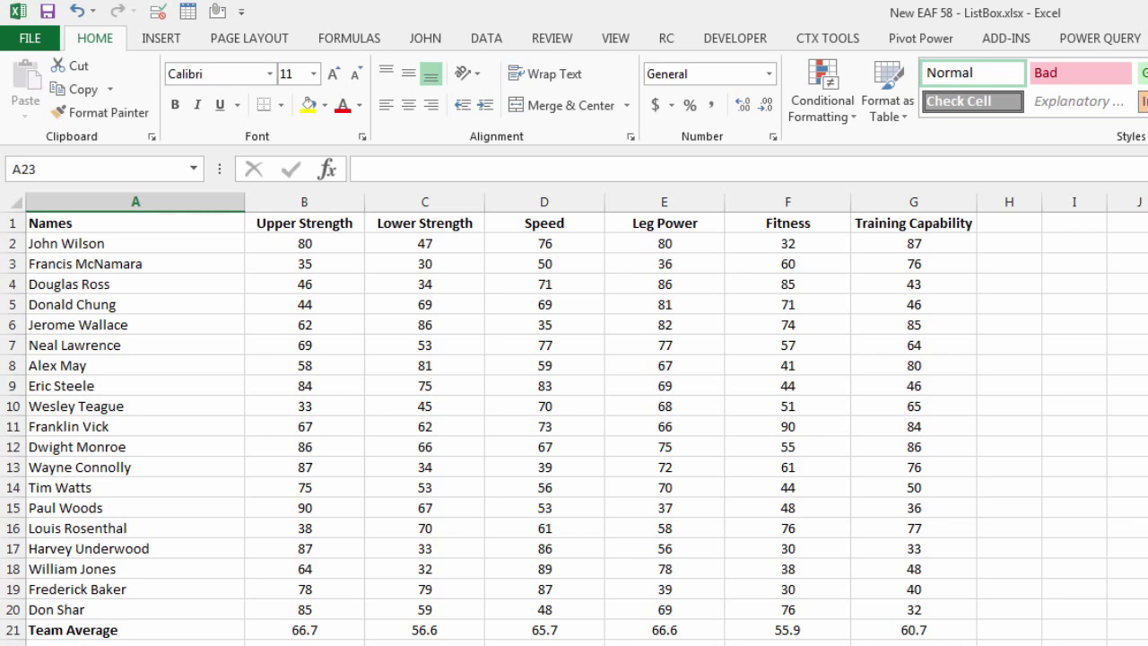
- Open a blank worksheet beside ControlPanel and rename it Report
left_click(345, 645)
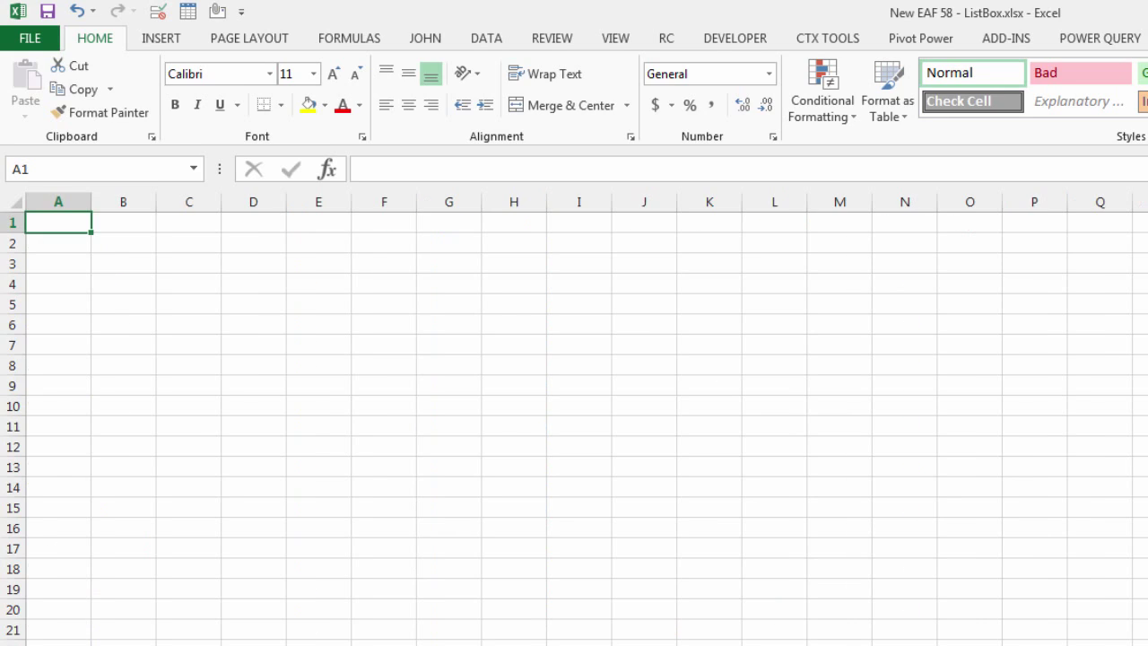
type("Report")
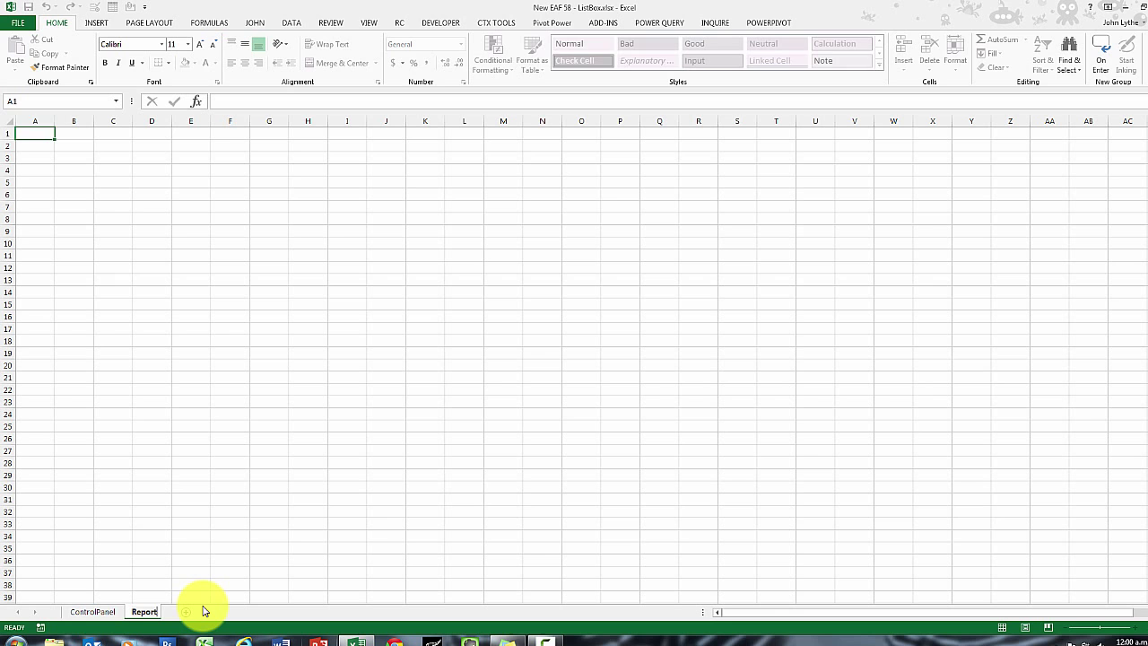
key("Return")
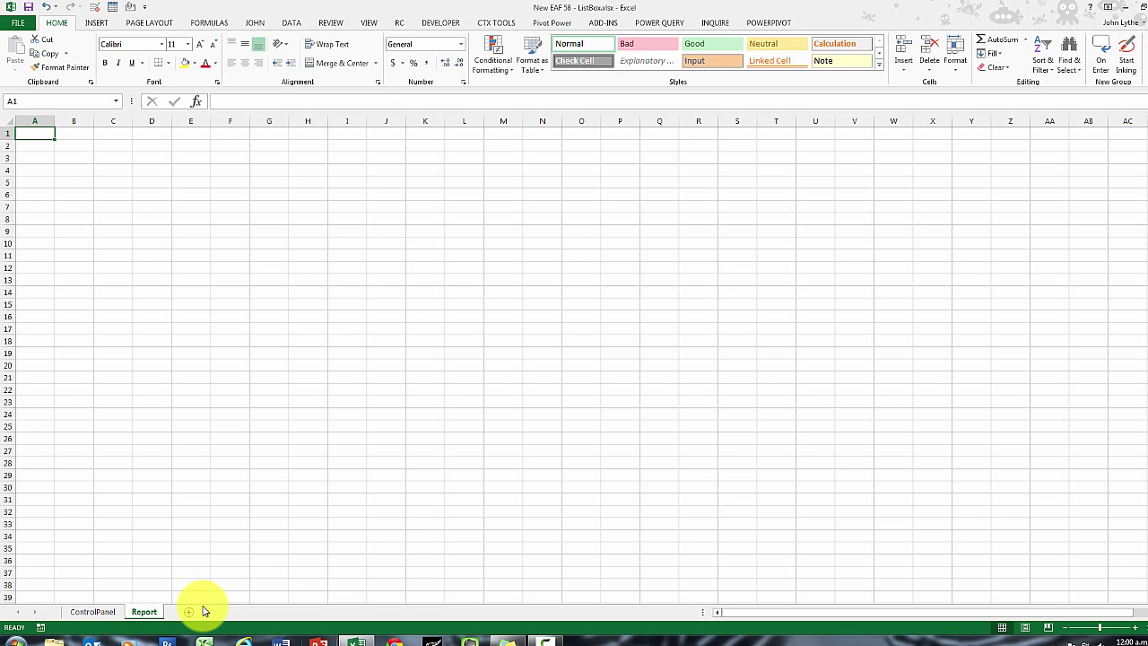
left_click(440, 23)
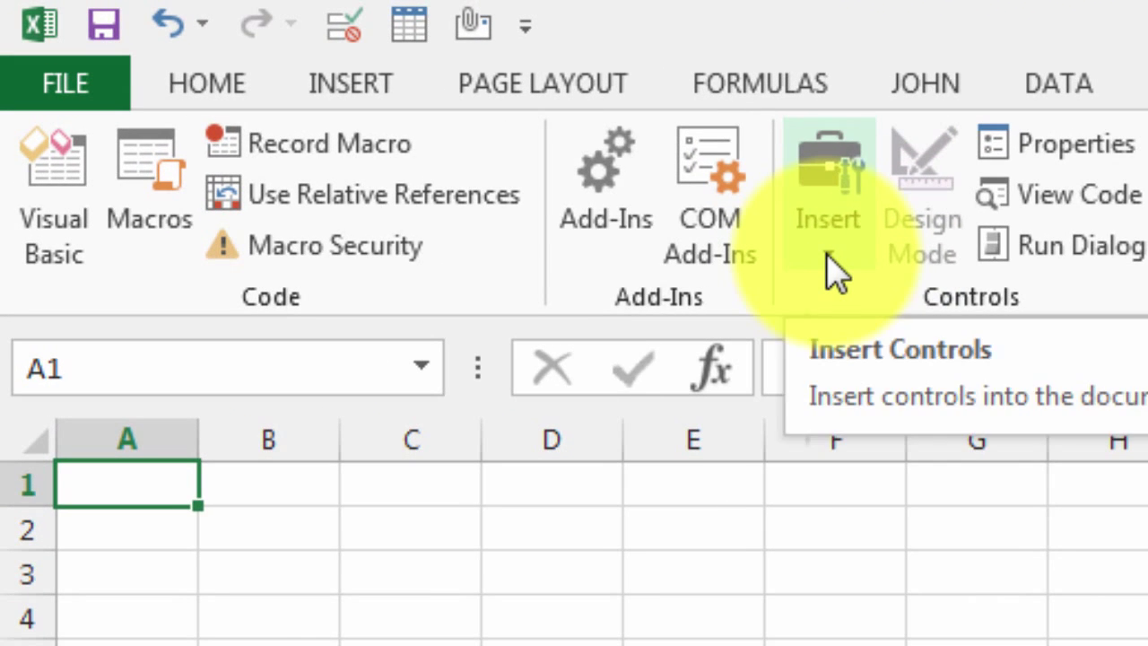
left_click(229, 71)
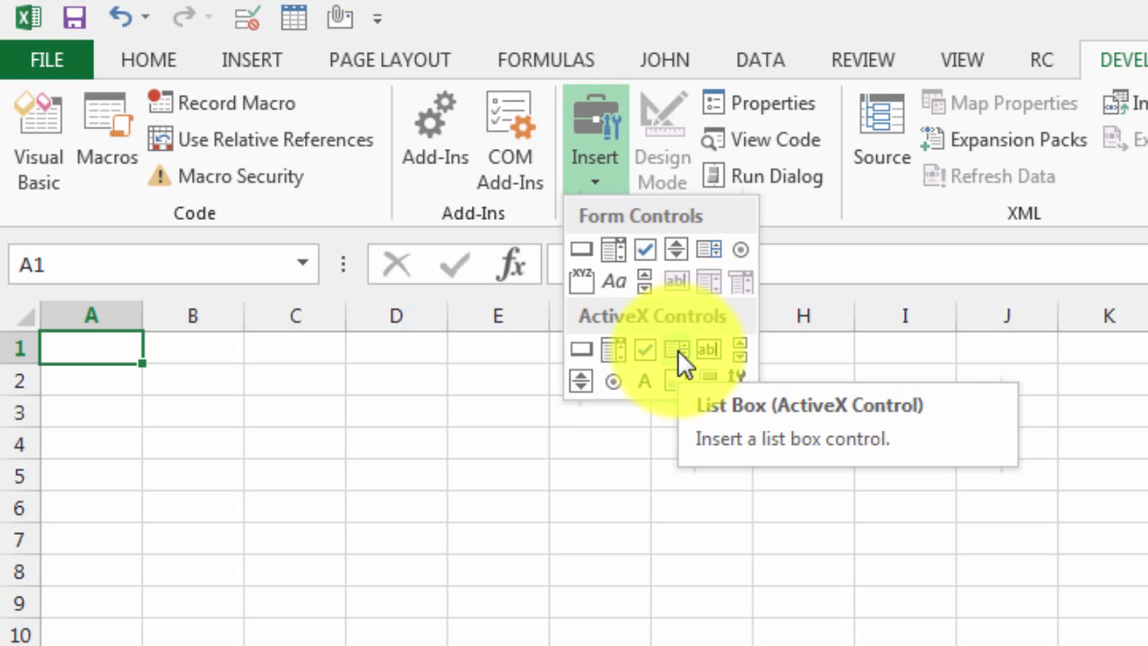
left_click(682, 363)
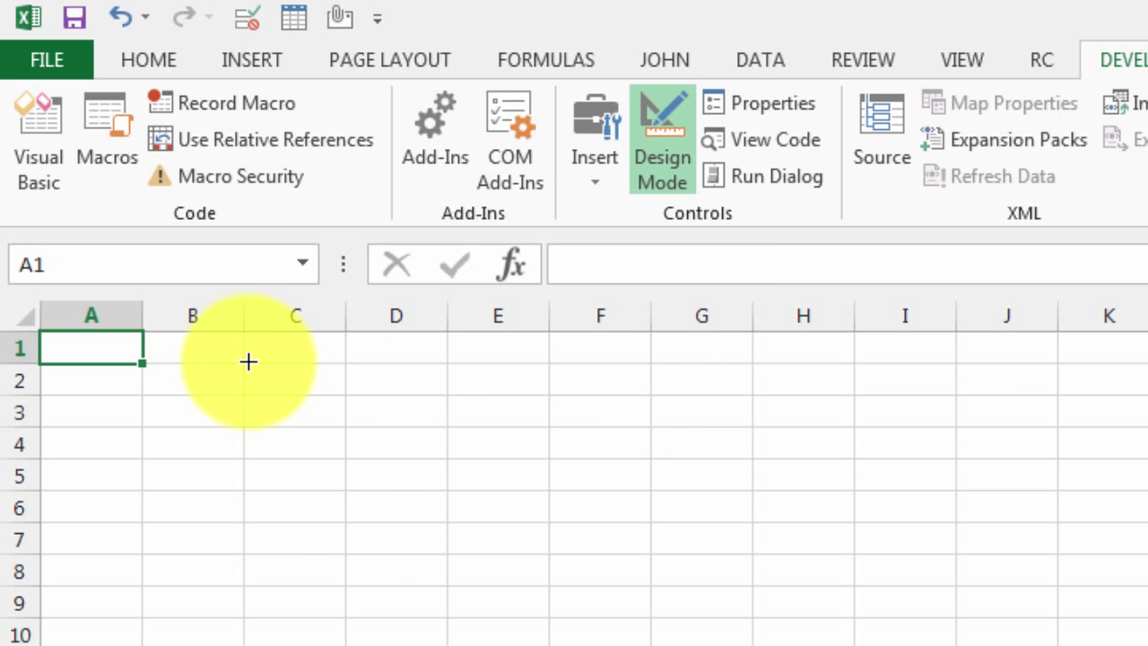
left_click_drag(249, 362, 546, 645)
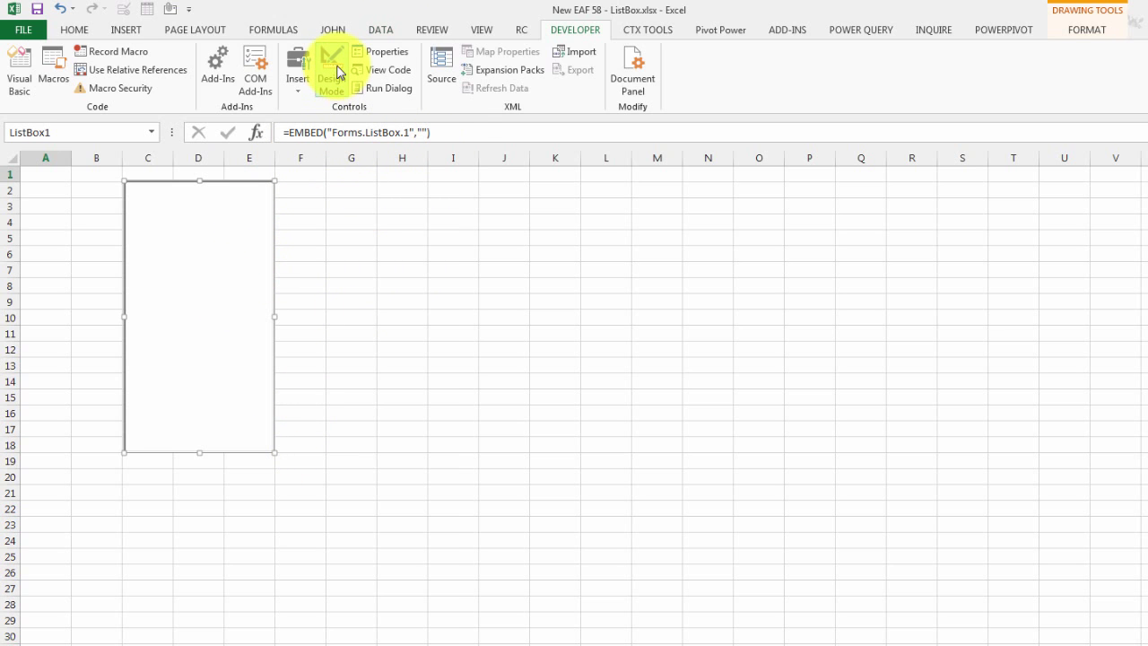
double_click(186, 329)
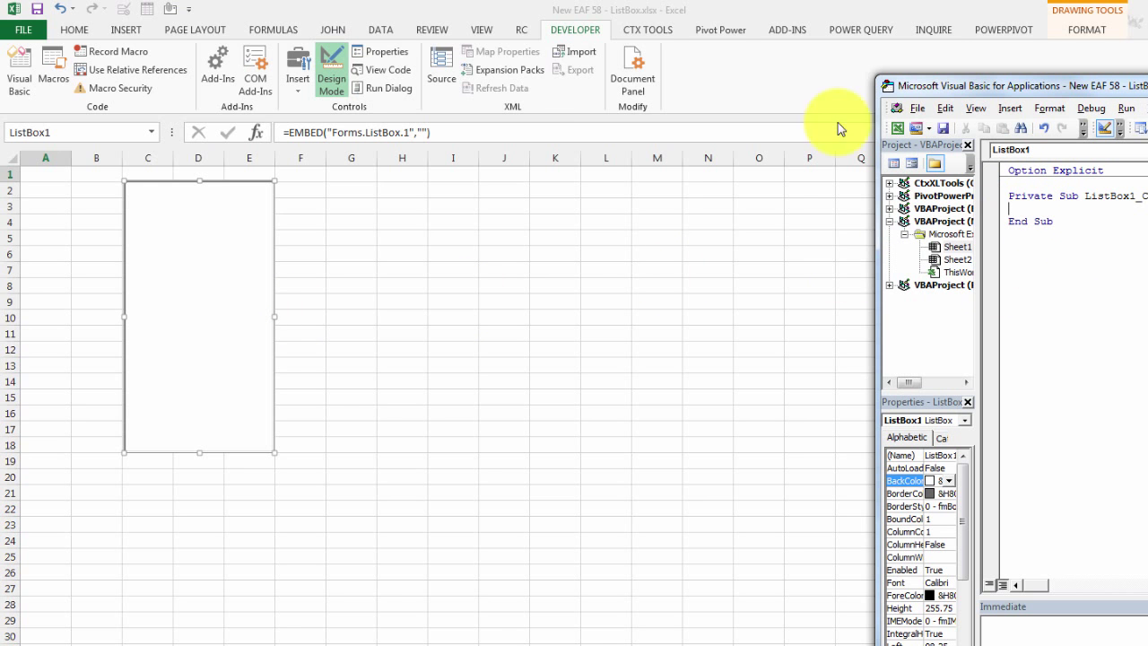
left_click_drag(932, 85, 745, 101)
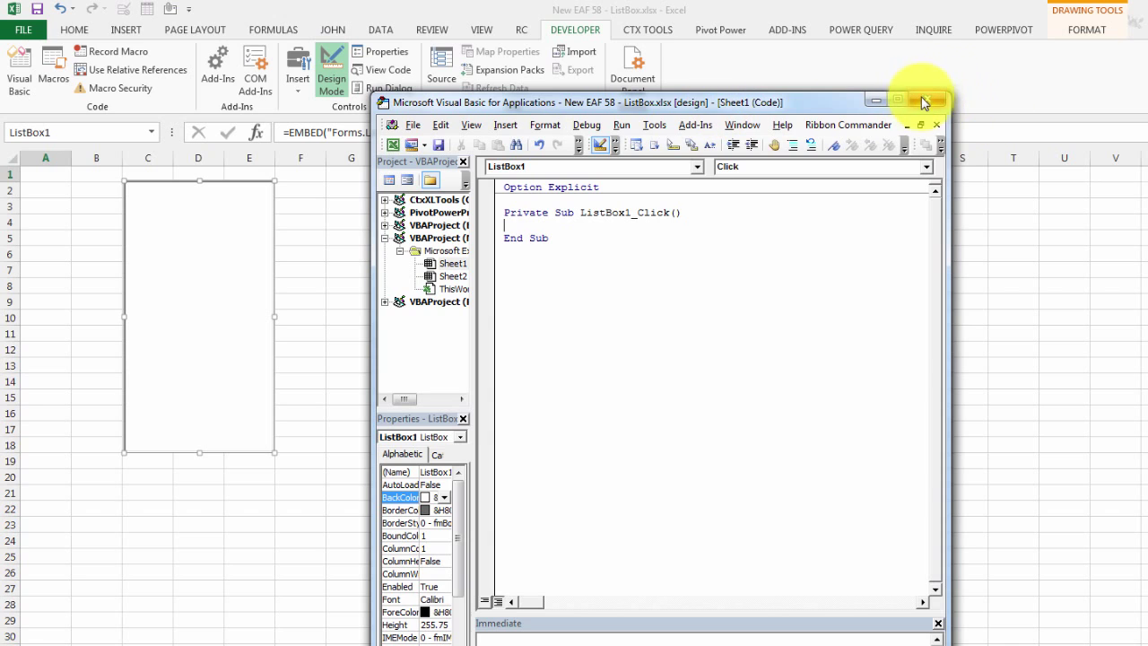
left_click(929, 100)
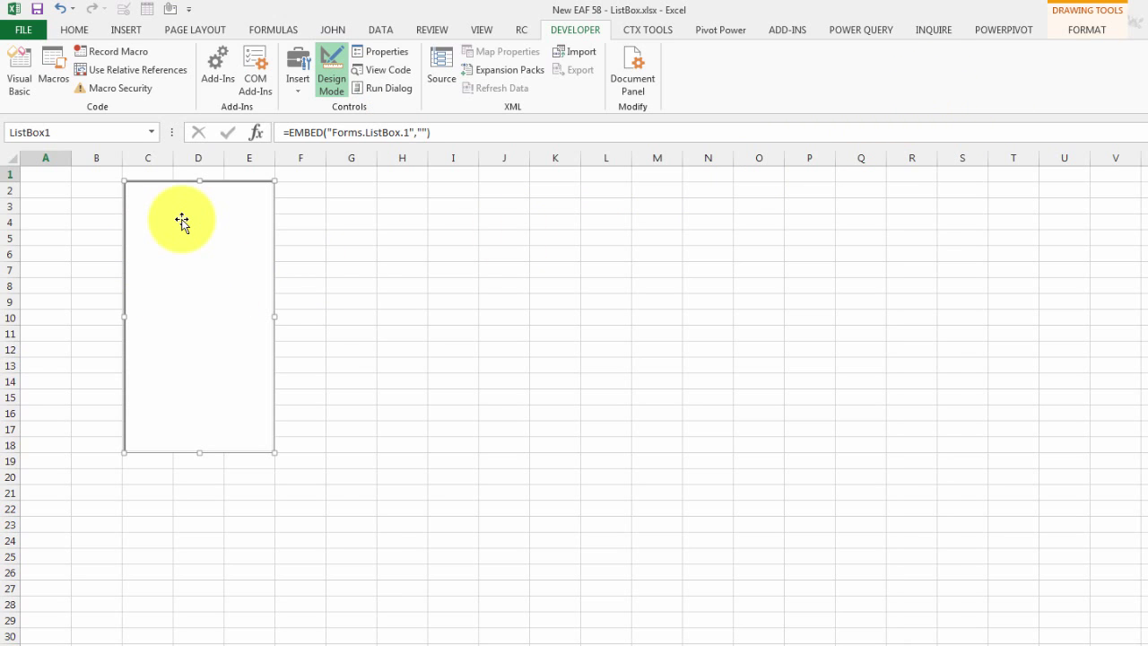
key("Delete")
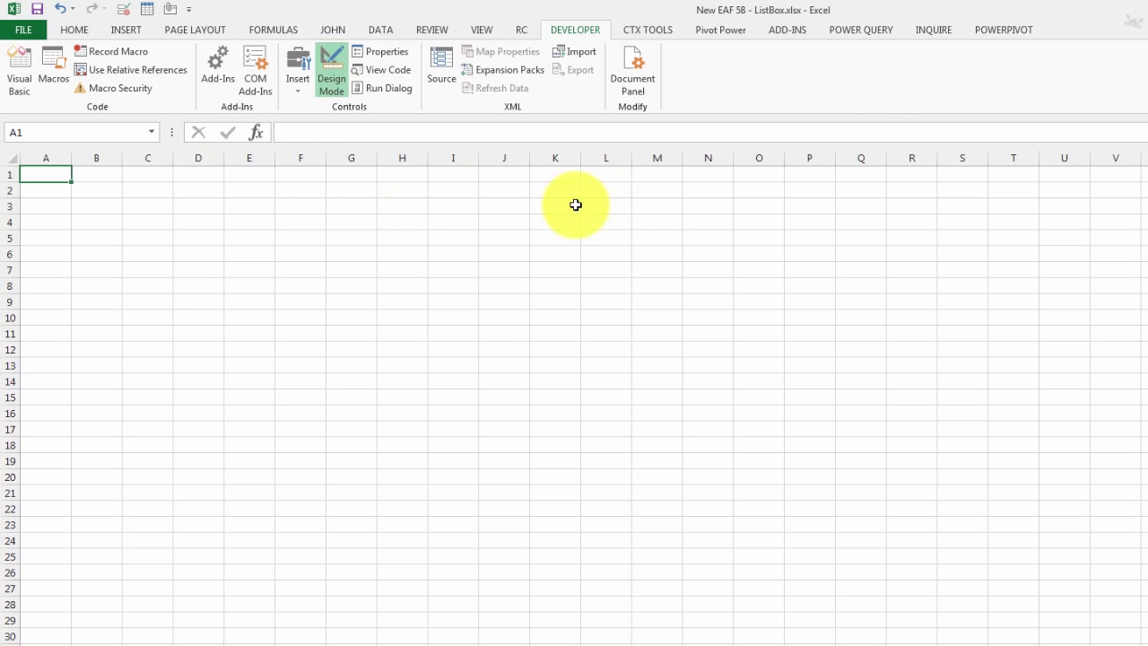
- Insert a Form Control list box on the Report sheet covering about cells B3 to D20
left_click(300, 93)
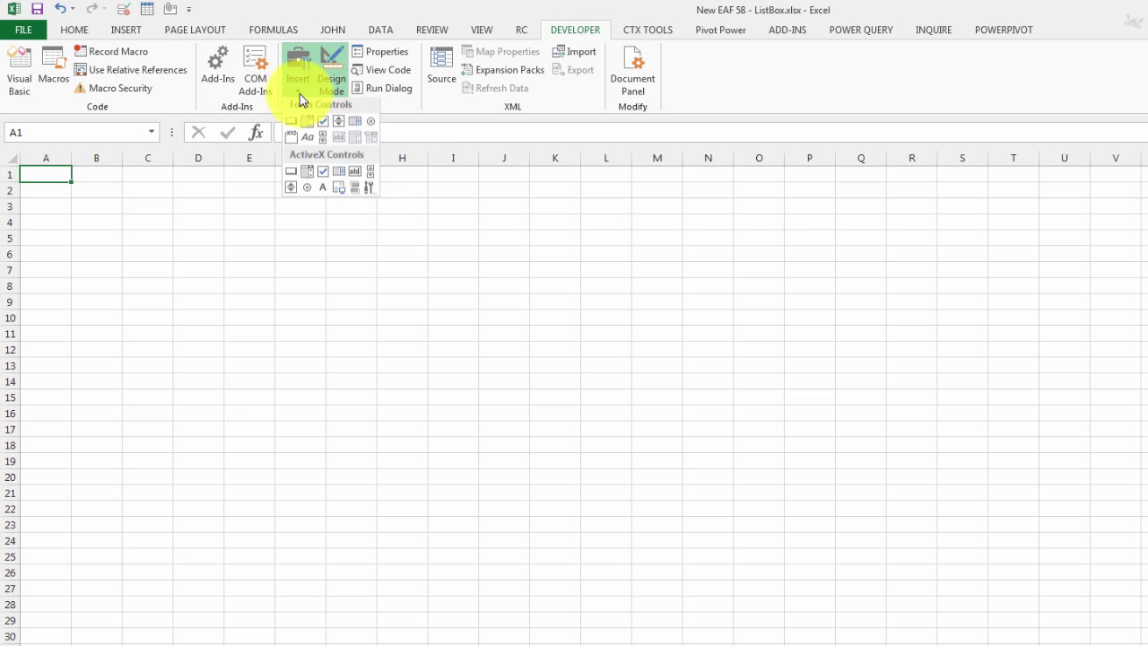
left_click(356, 133)
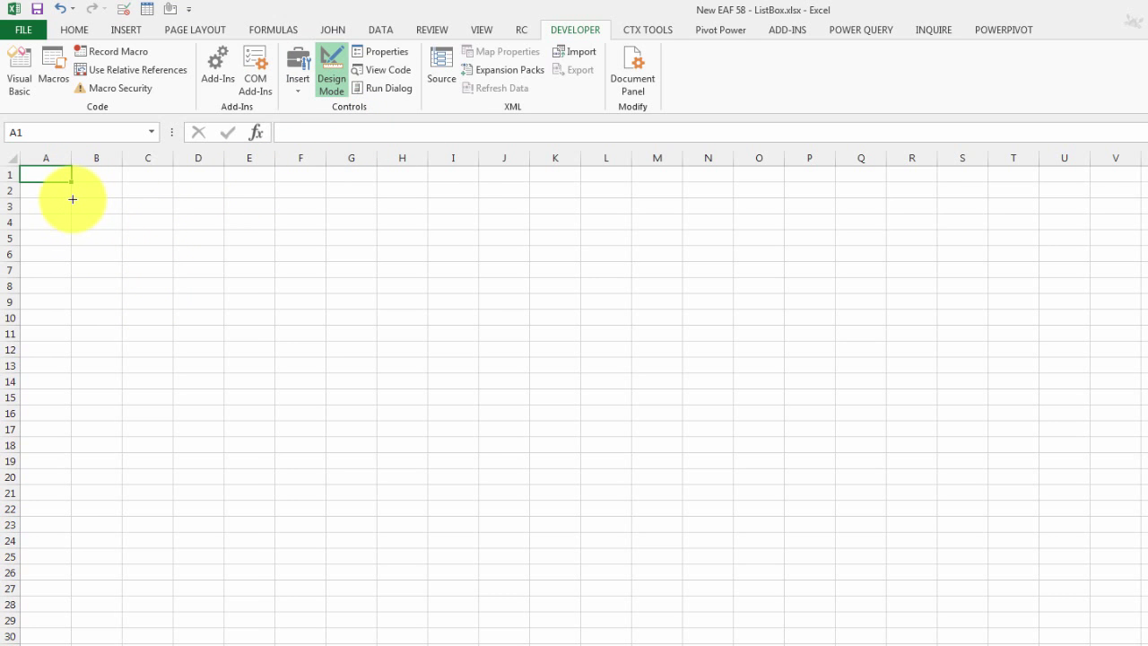
left_click_drag(72, 199, 188, 415)
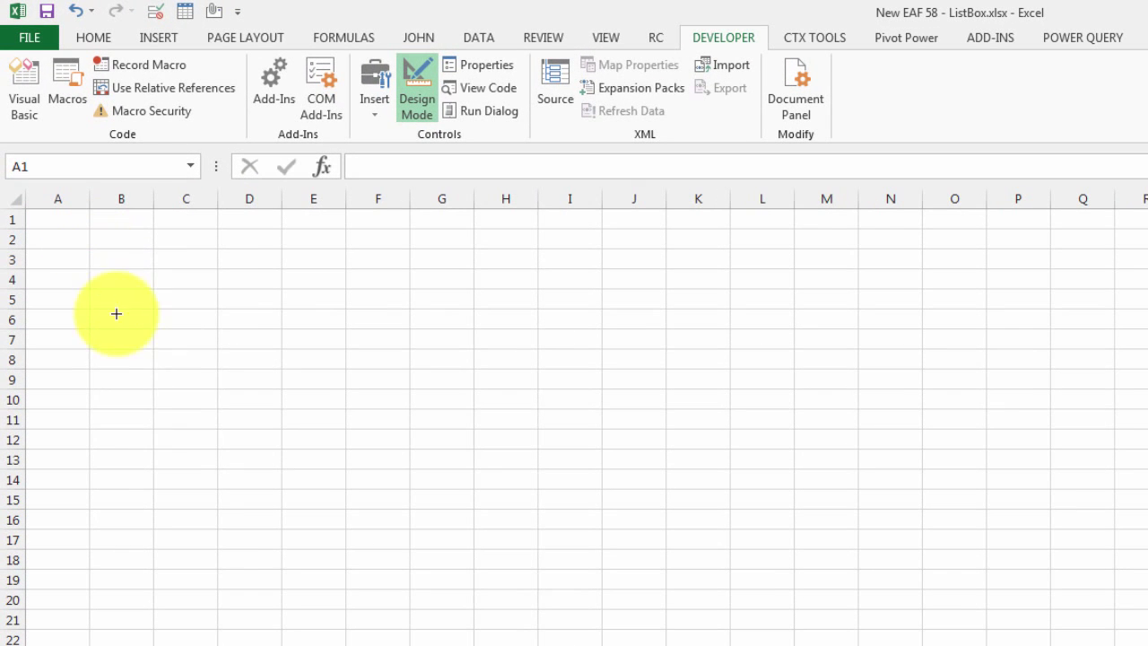
left_click_drag(235, 522, 282, 607)
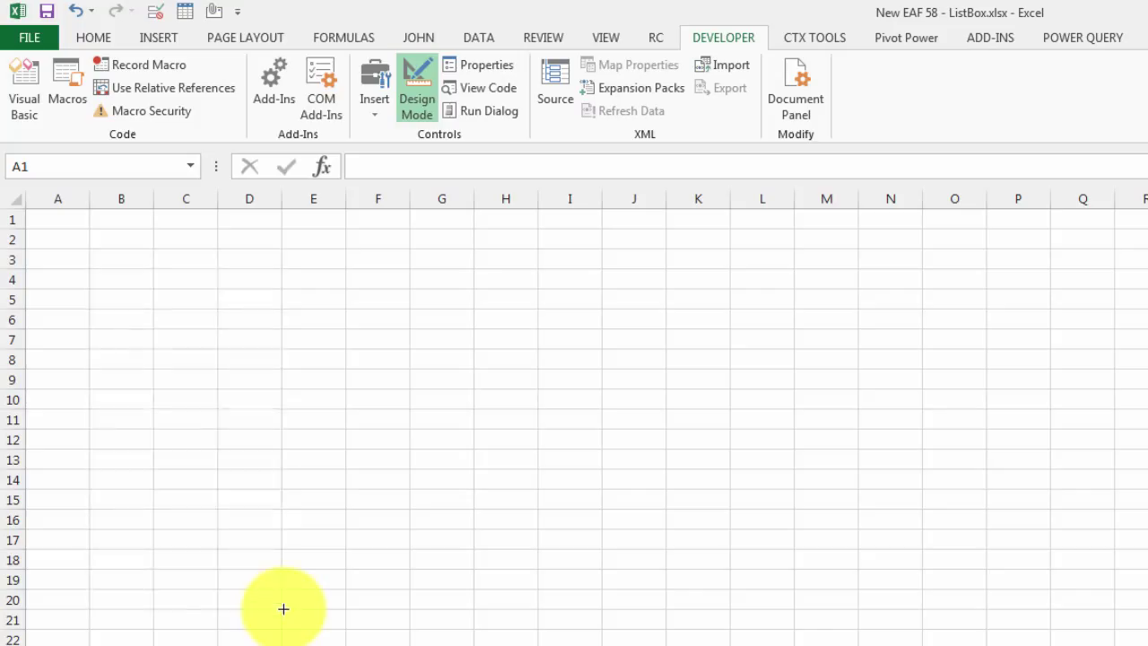
left_click(408, 440)
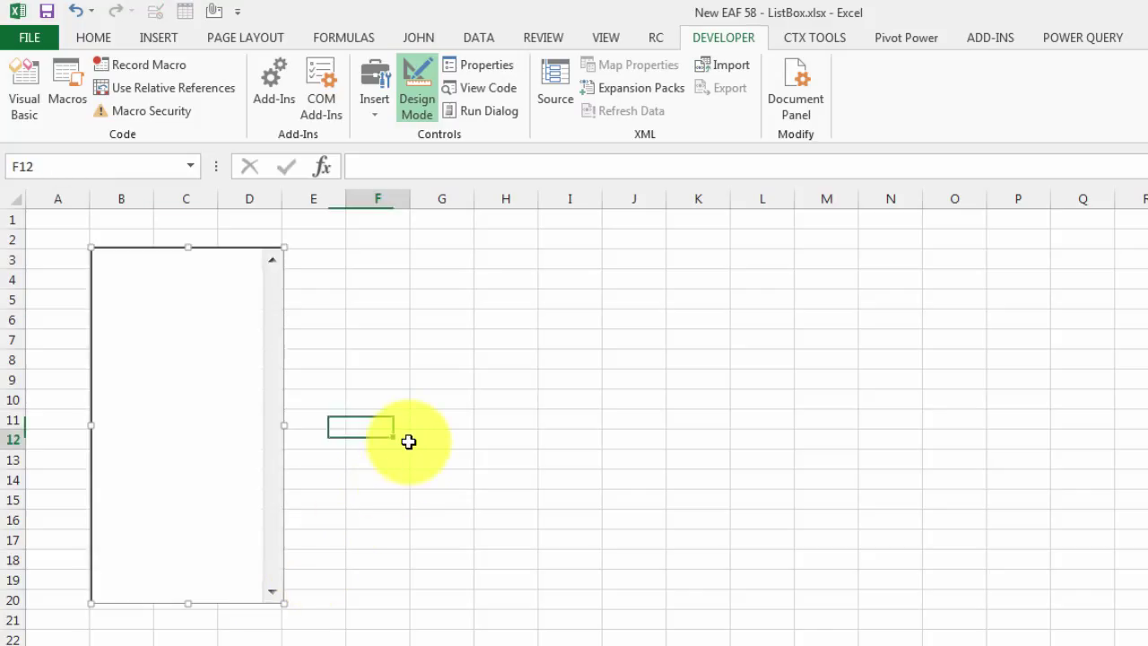
- Set the list box's input range to the player names in ControlPanel!$A$2:$A$20
right_click(160, 341)
left_click(244, 509)
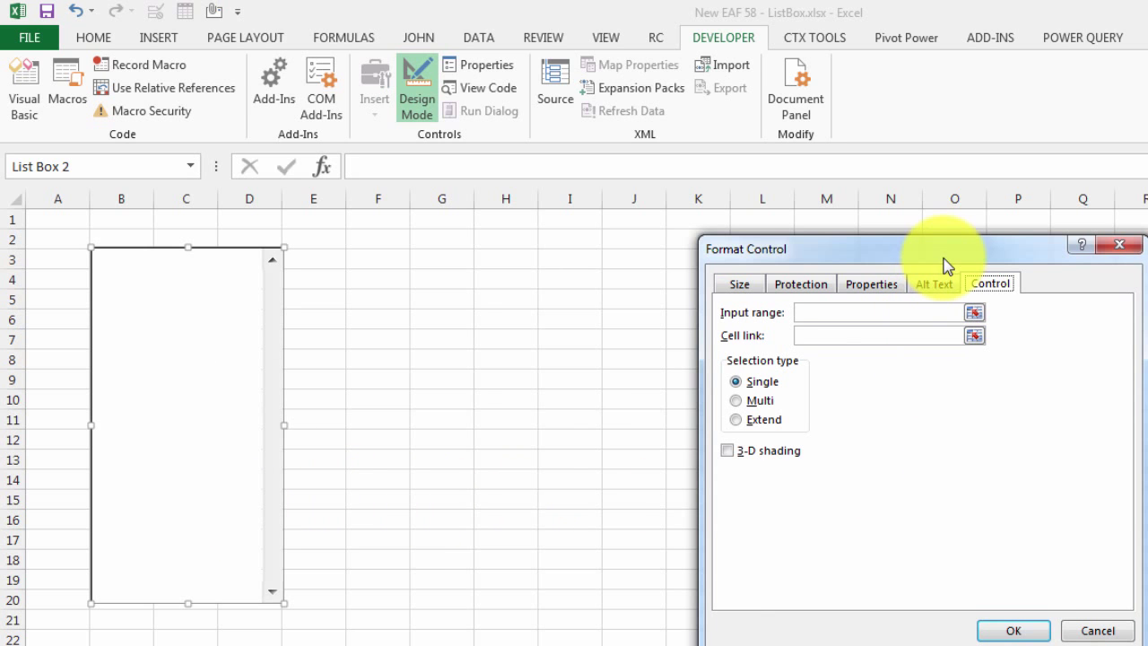
left_click_drag(941, 257, 630, 237)
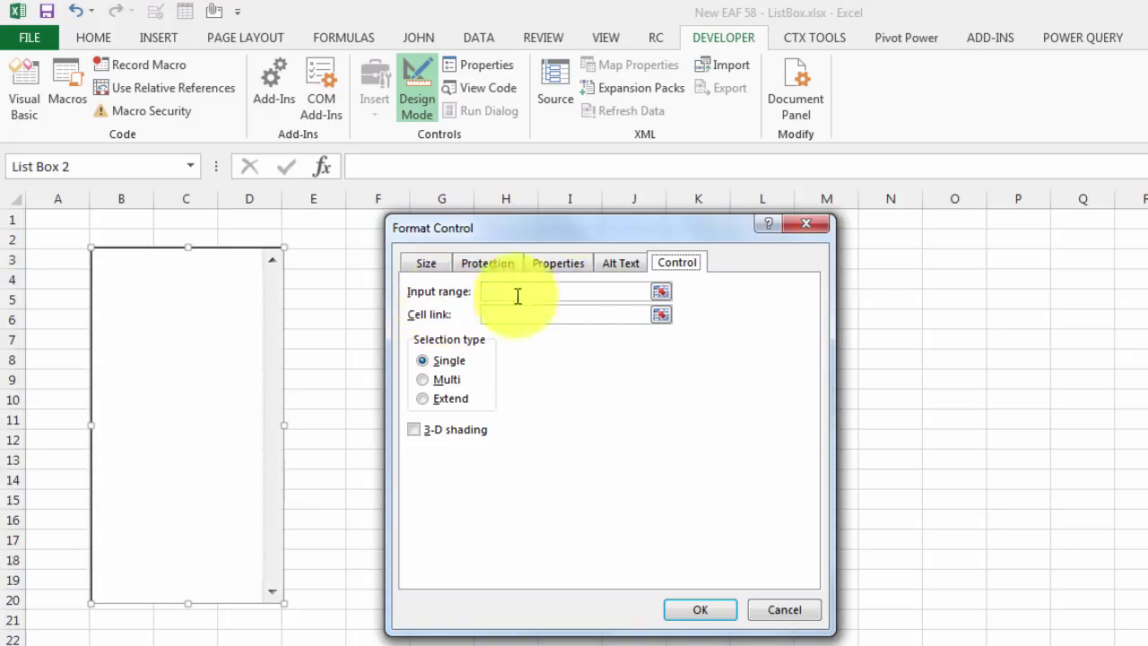
left_click(660, 294)
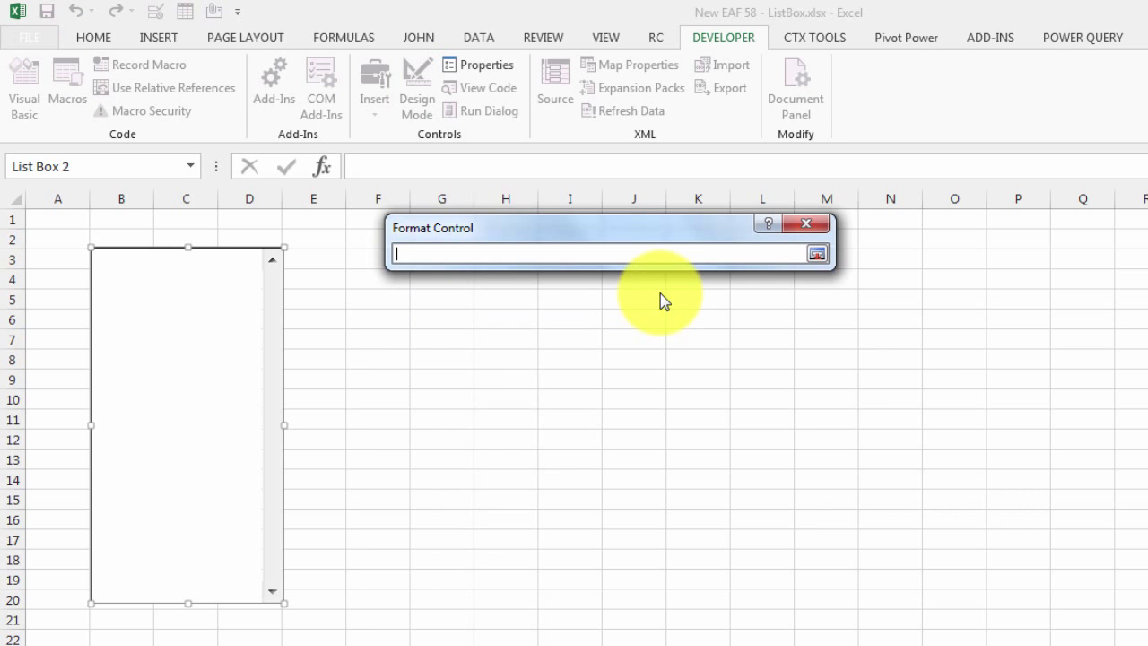
left_click(205, 632)
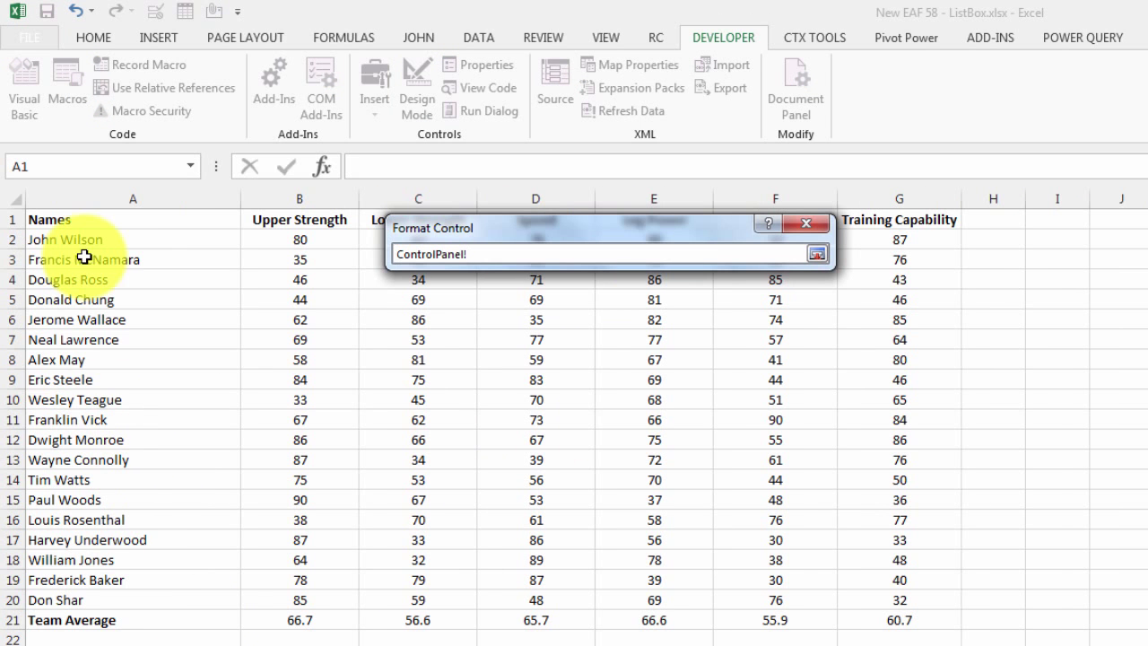
left_click_drag(81, 231, 134, 599)
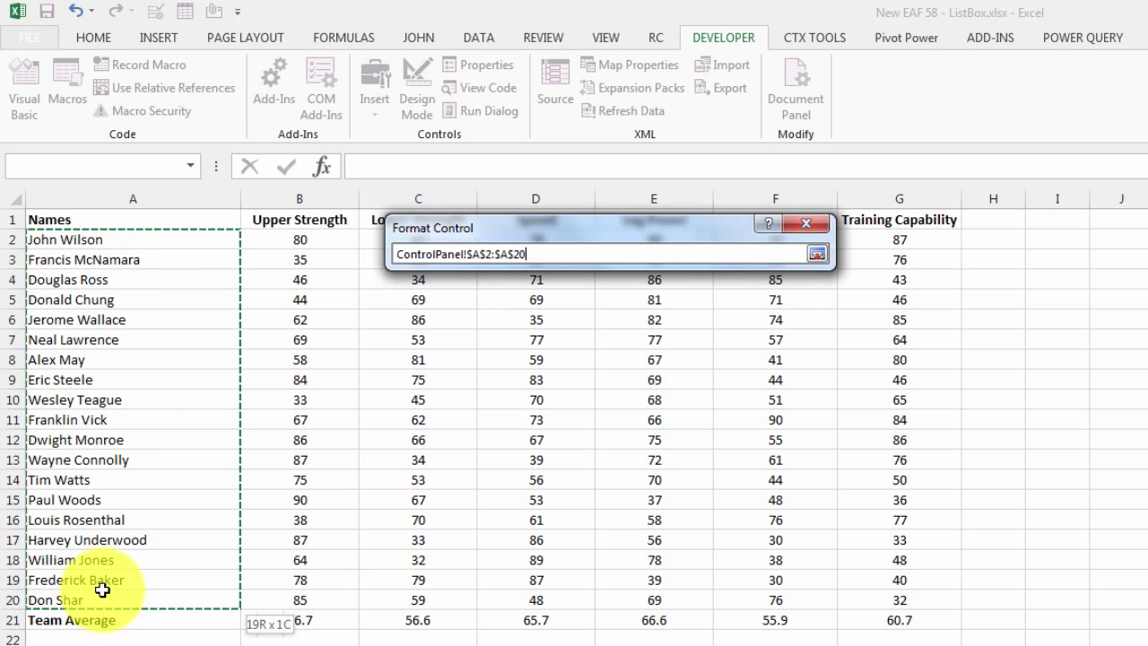
left_click(817, 249)
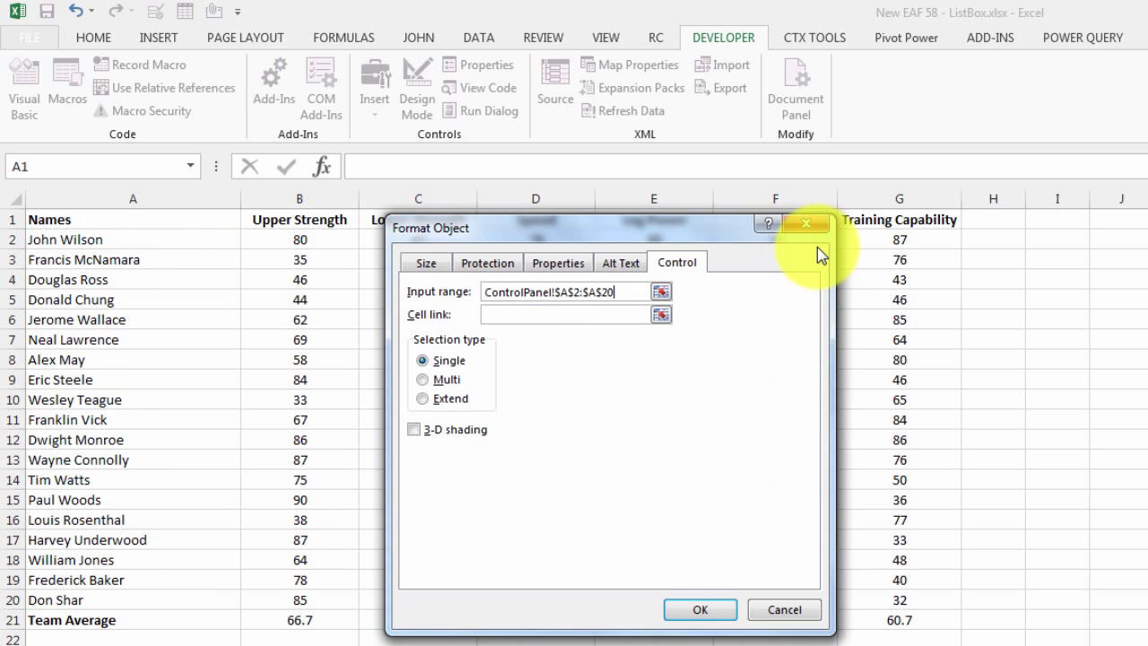
- Link the list box to cell $F$3 and shorten the box so it ends at row 15
left_click(502, 315)
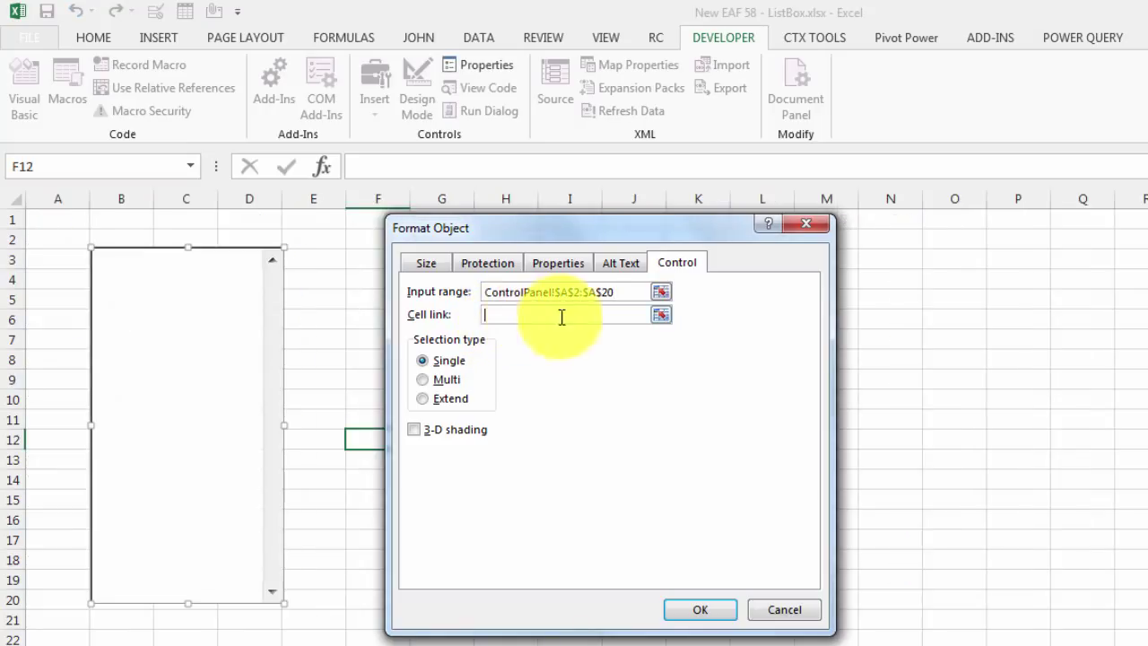
left_click(661, 318)
left_click_drag(520, 236, 507, 565)
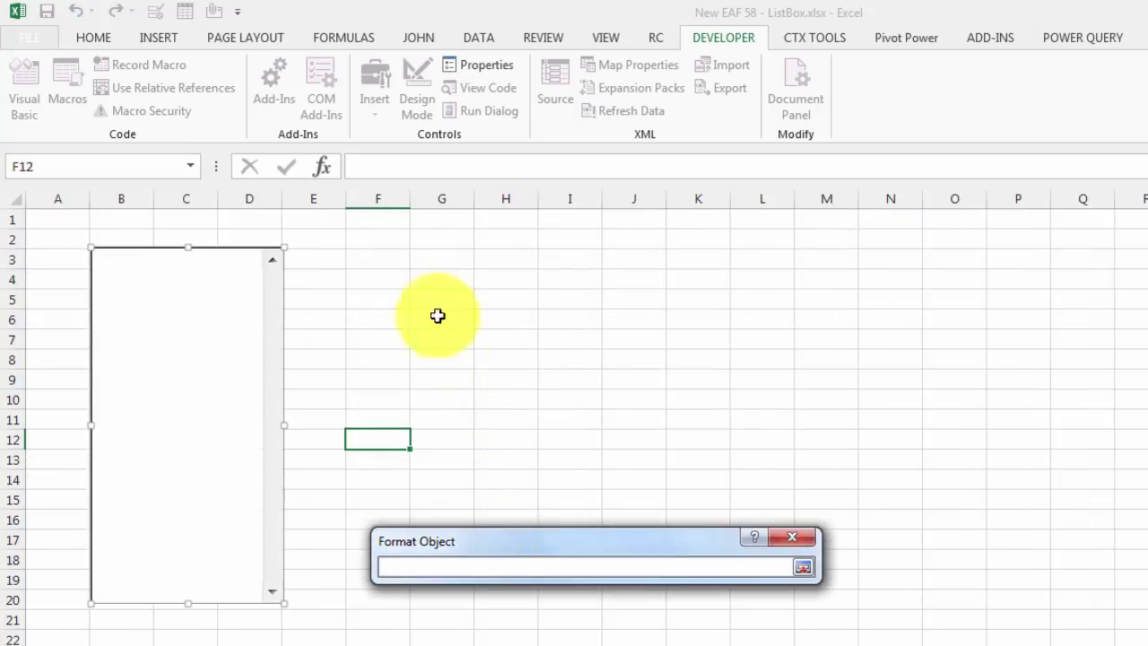
left_click(395, 260)
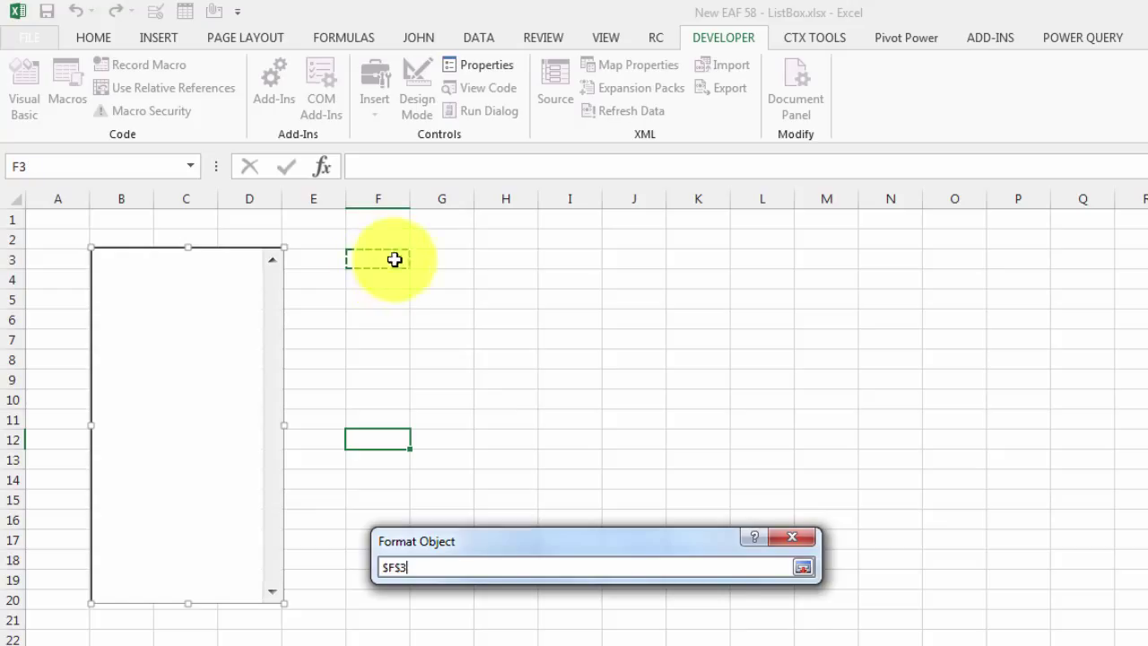
left_click(804, 567)
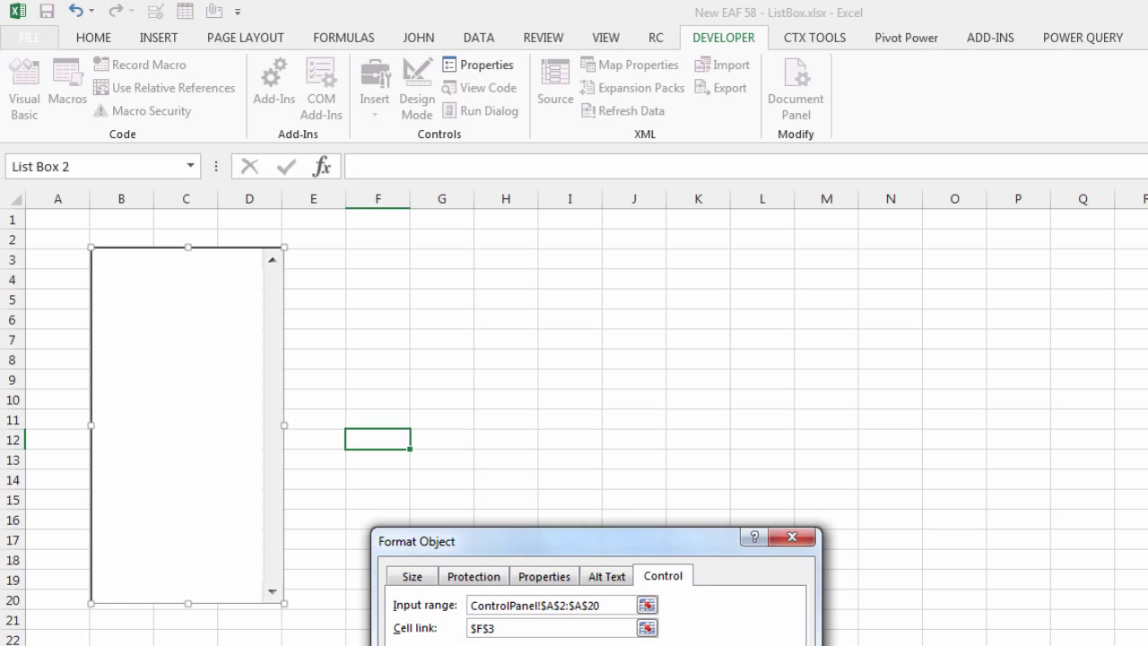
key("Return")
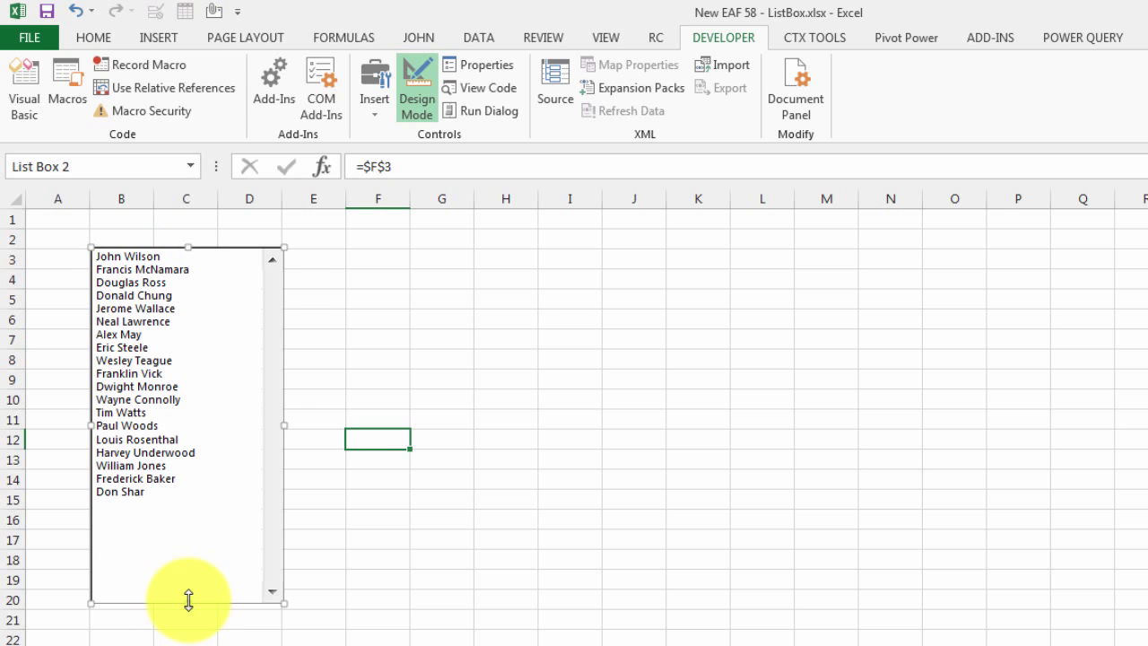
left_click_drag(188, 600, 197, 508)
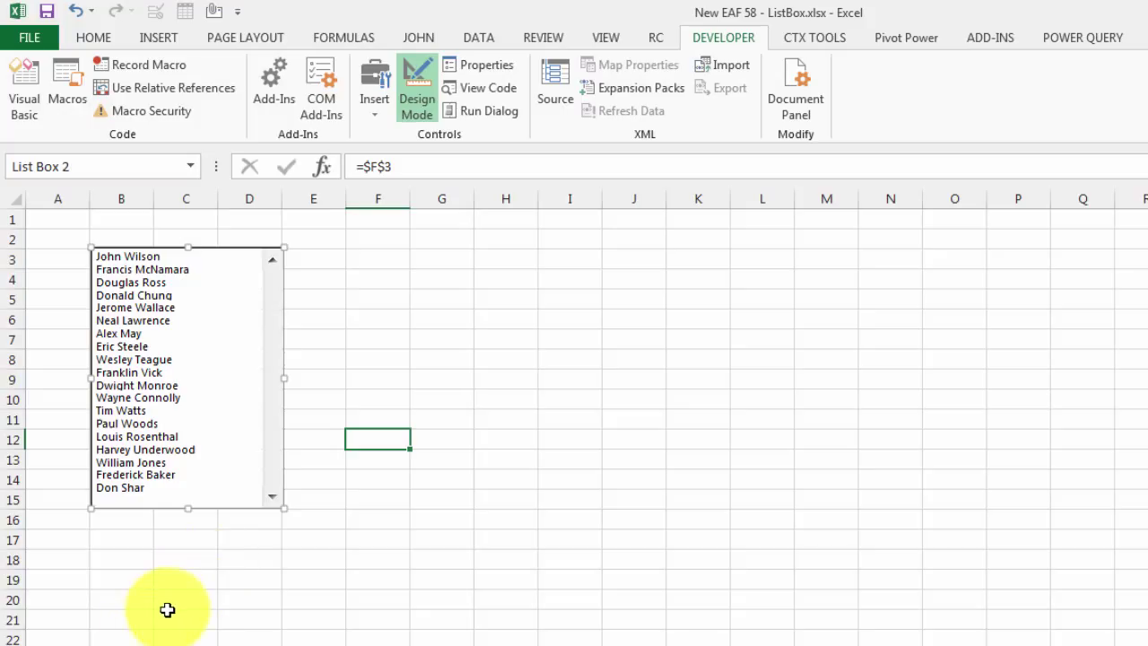
left_click(206, 635)
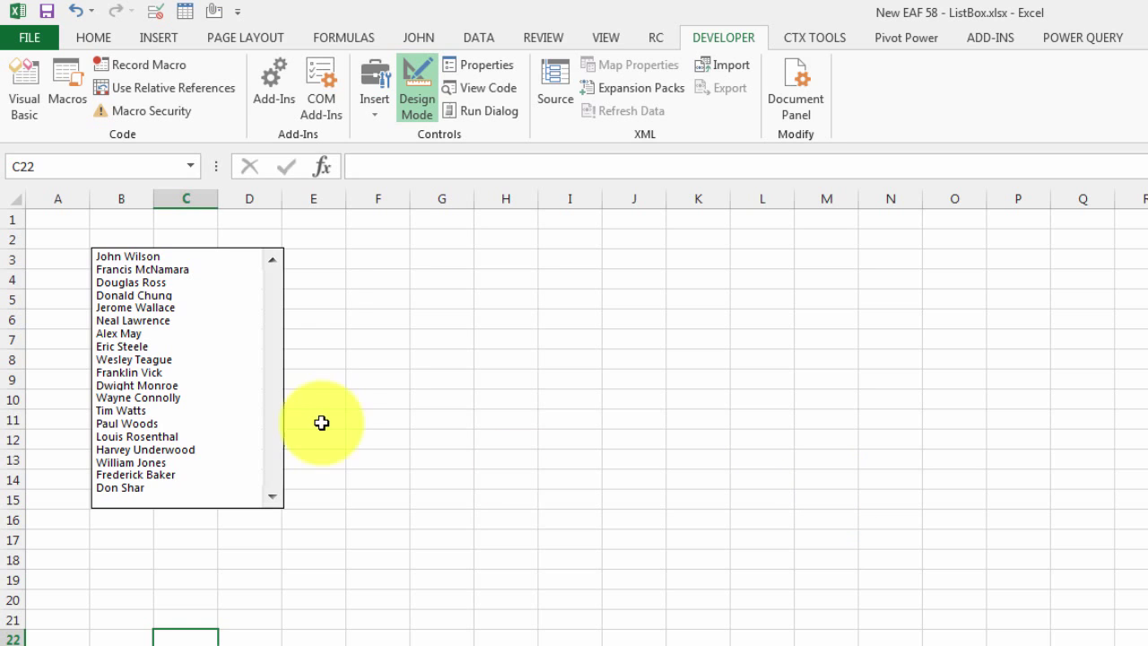
- Test the list box by selecting its fourth and last names, and move the linked cell from F3 to E1
left_click(135, 295)
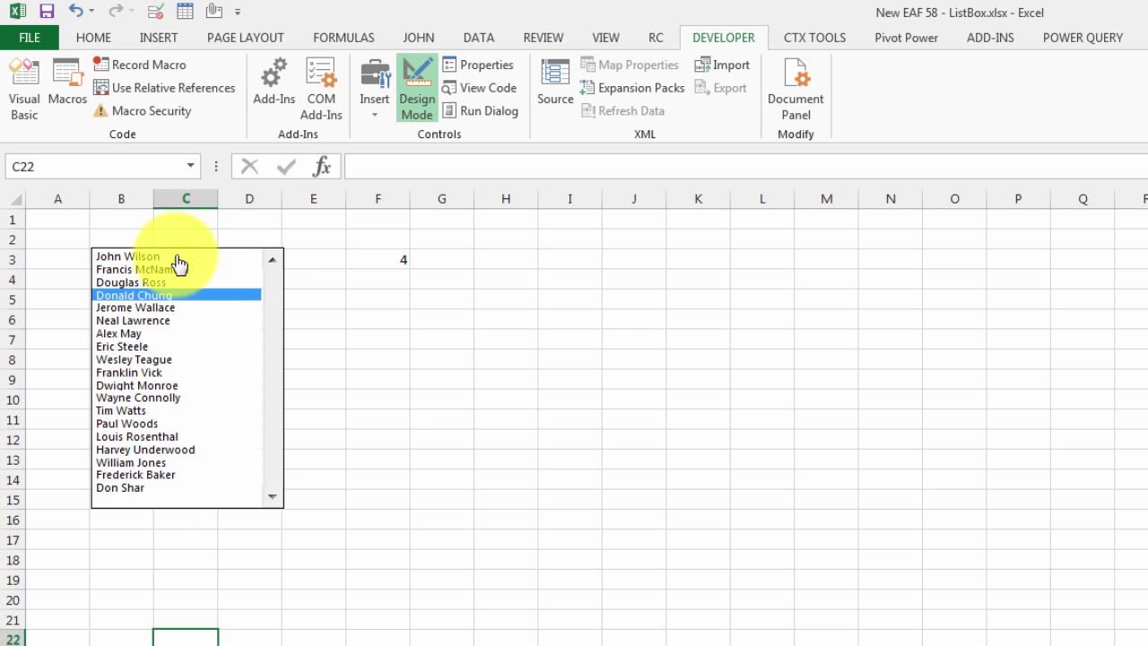
left_click(119, 488)
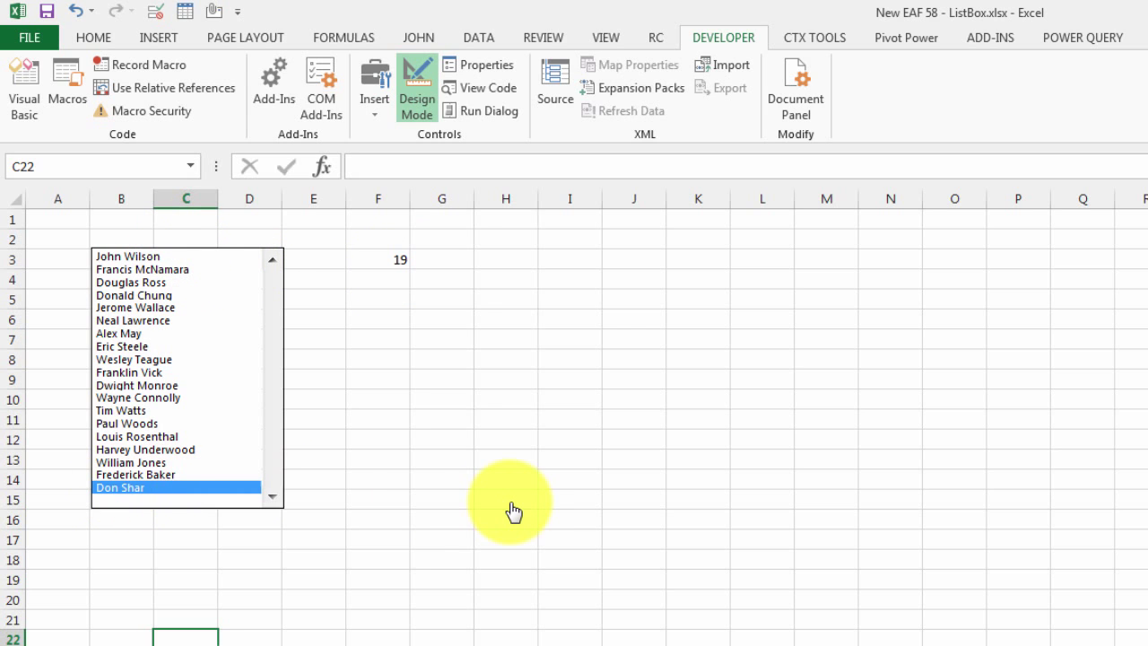
left_click(381, 259)
left_click_drag(377, 269, 324, 227)
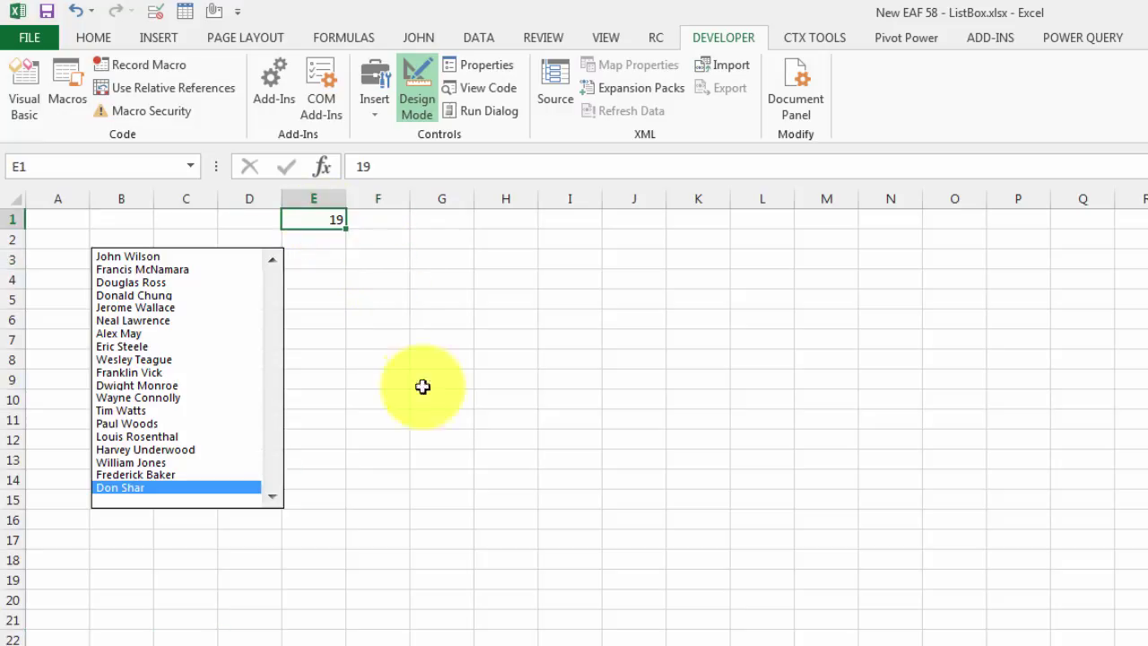
- Enter =INDEX(ControlPanel!A2:A20,Report!E1) in cell F3 of the Report sheet to return the selected player's name
left_click(377, 258)
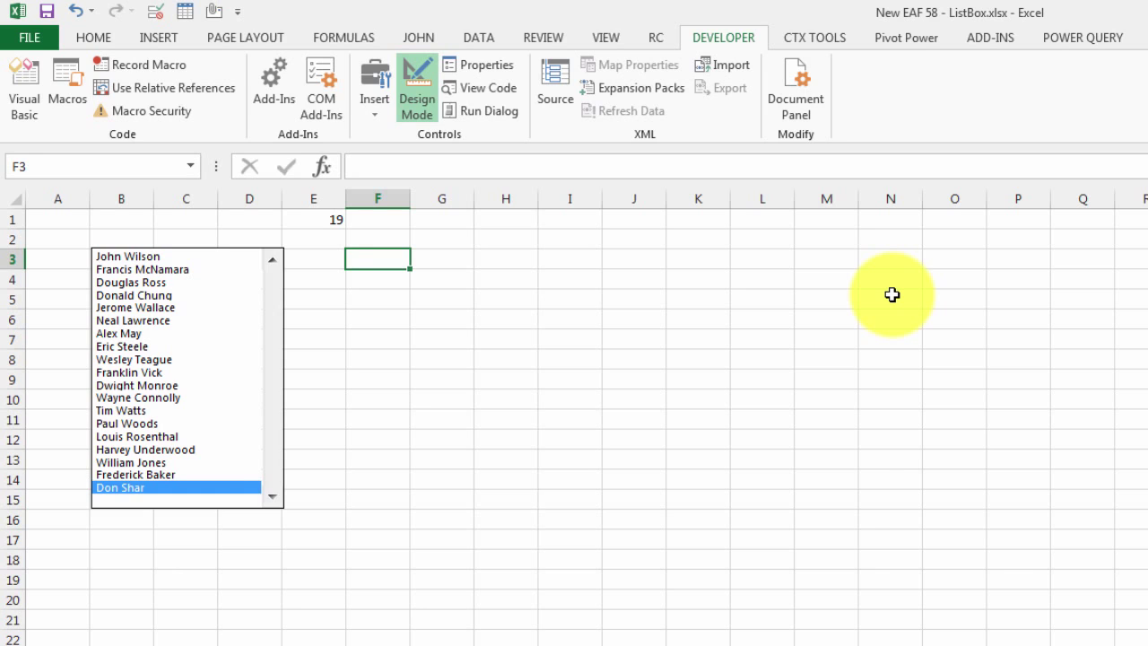
type("=in")
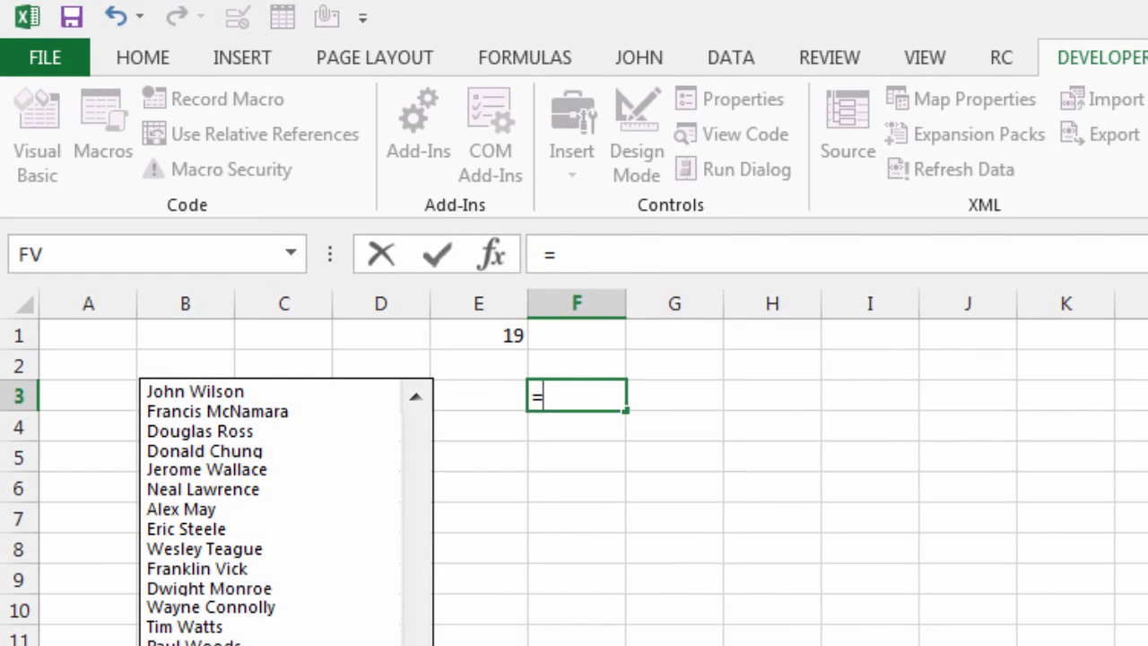
type("dex(")
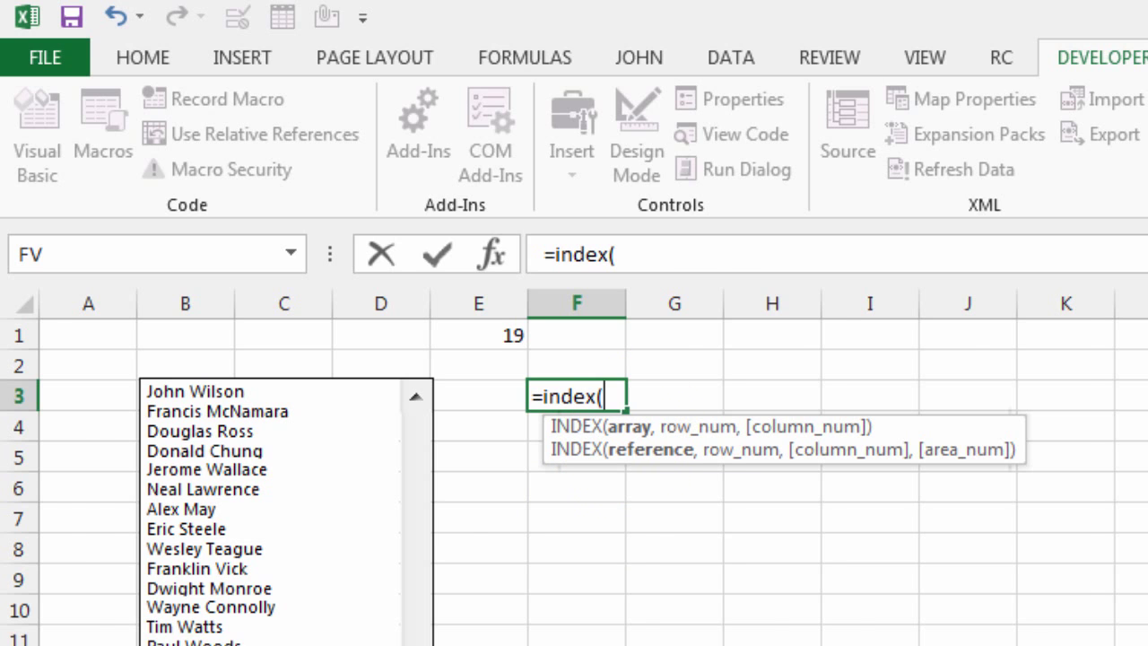
key("ctrl+Page_Down")
left_click_drag(172, 367, 170, 644)
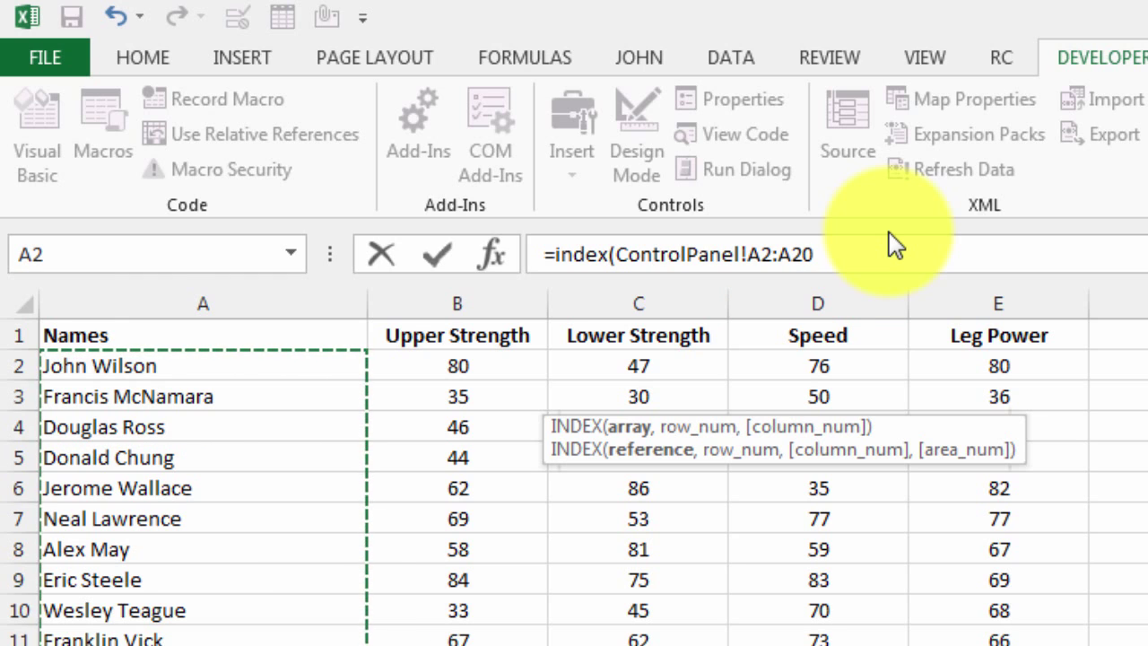
type(",")
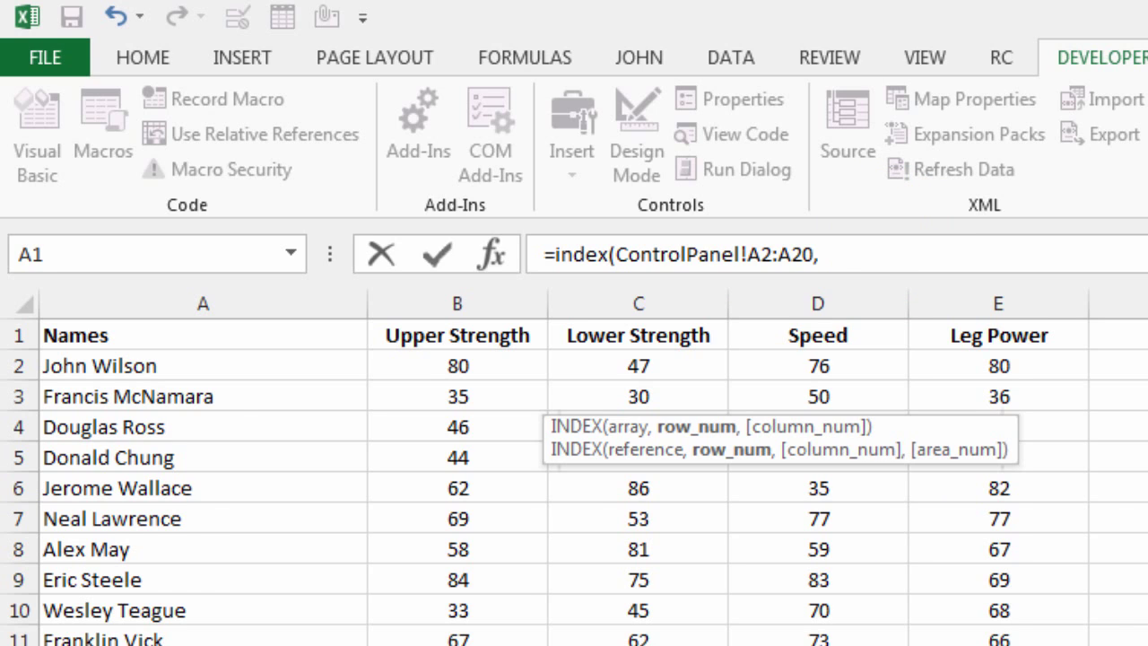
key("ctrl+Page_Down")
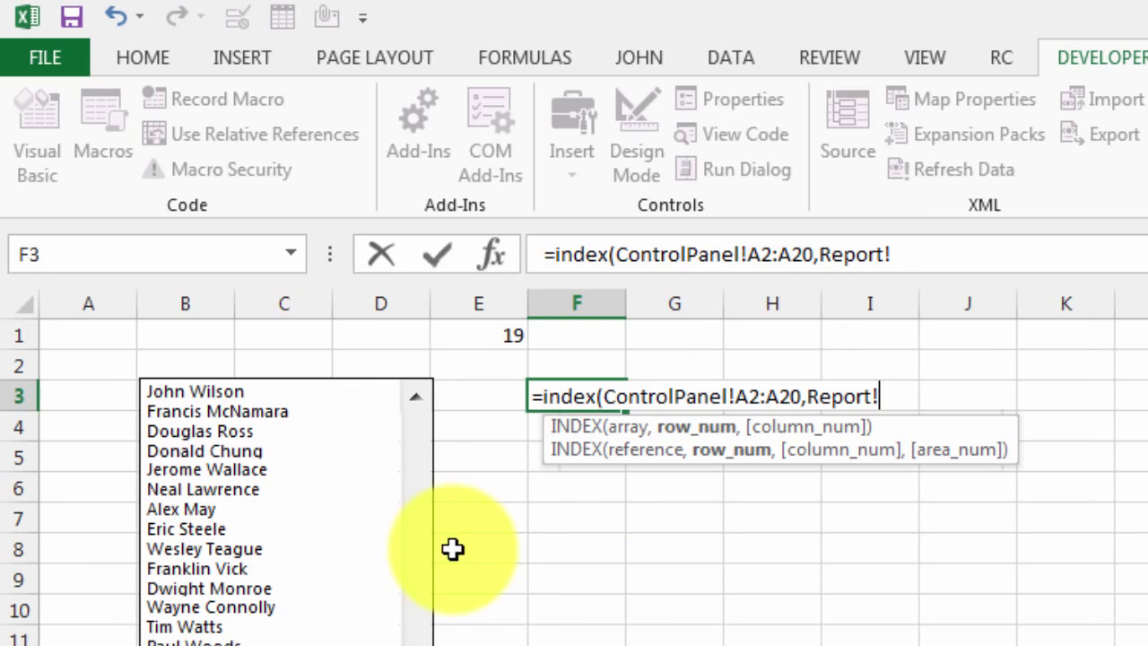
left_click(469, 339)
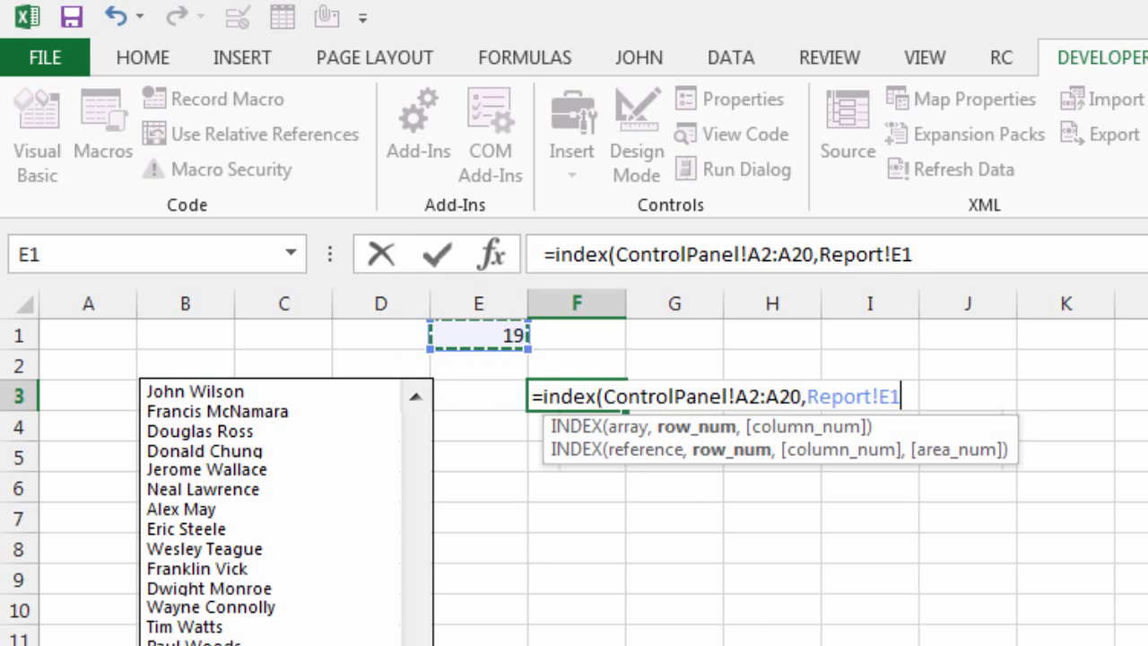
type(")")
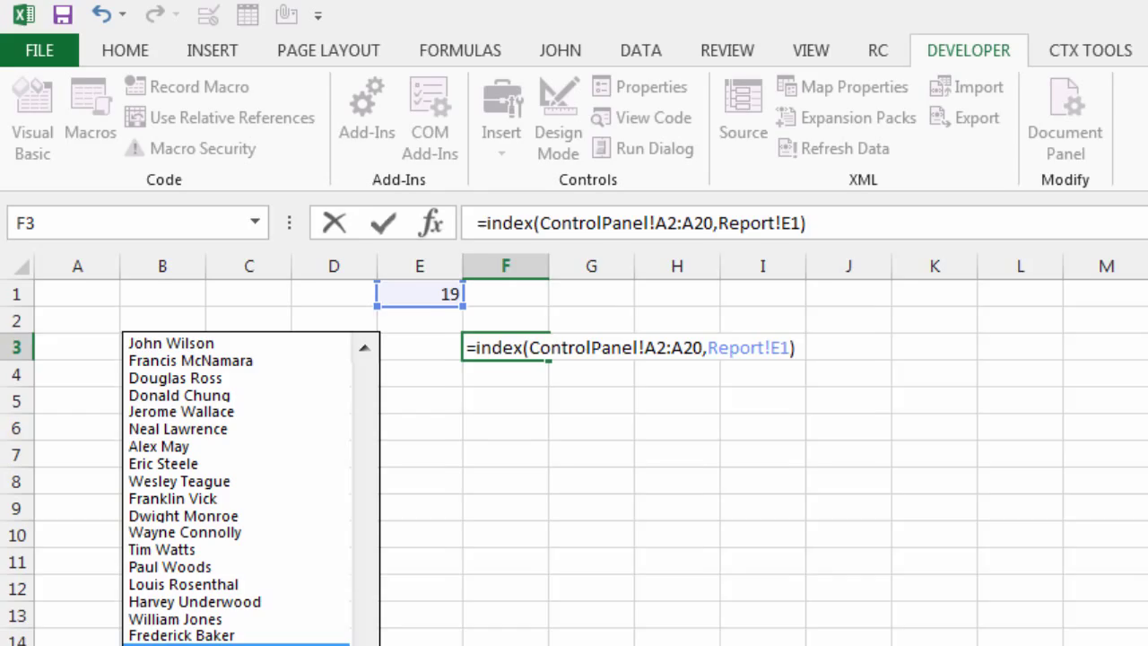
key("Return")
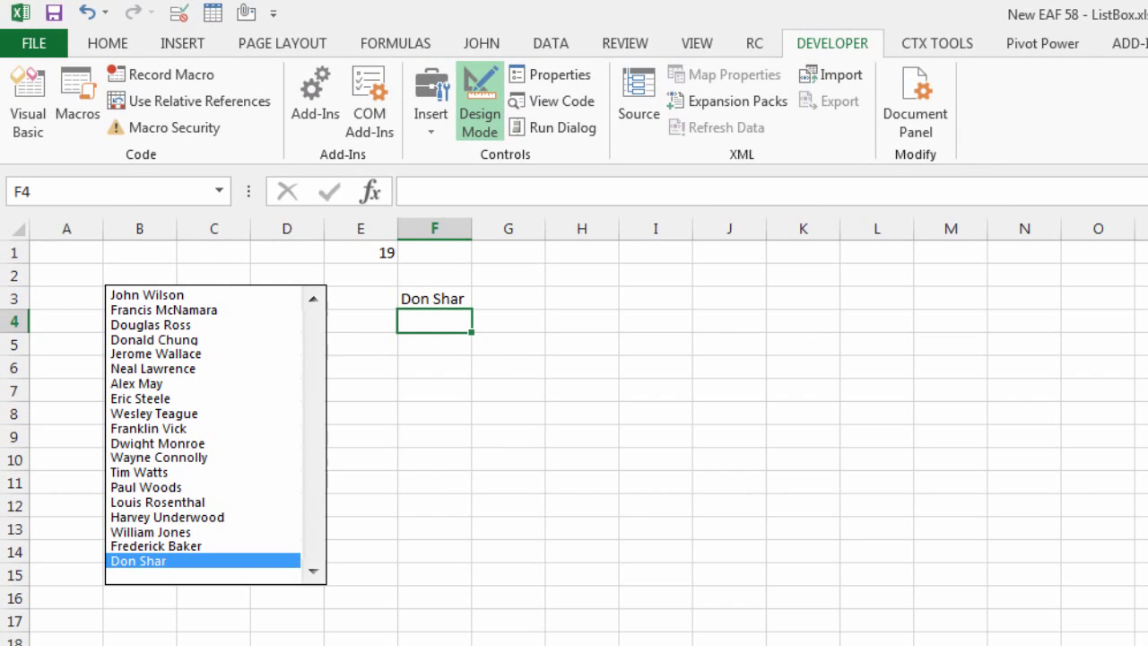
- Test the name lookup by selecting several different players in the list box, ending on the fifteenth name
left_click(151, 295)
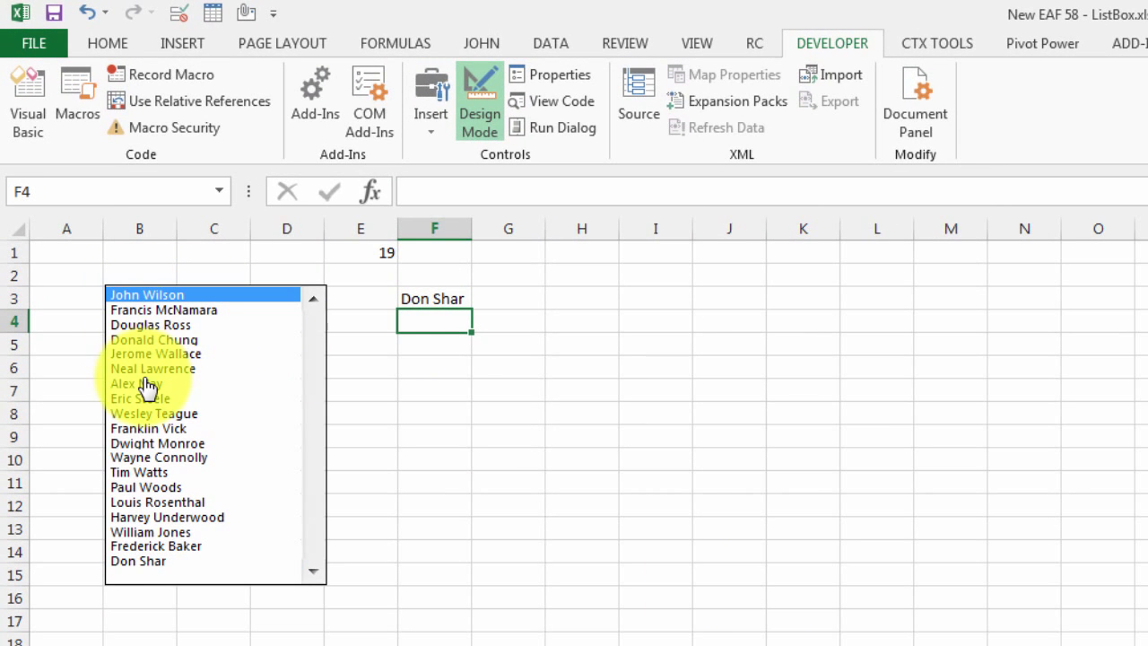
left_click(160, 368)
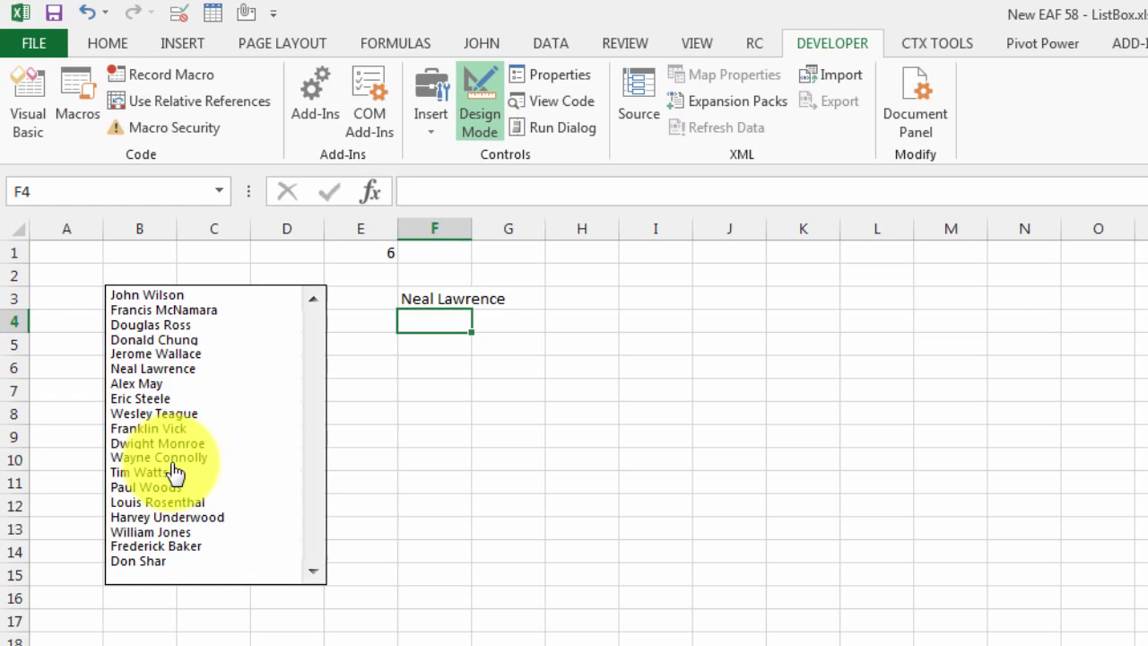
left_click(184, 471)
left_click(171, 400)
left_click(156, 505)
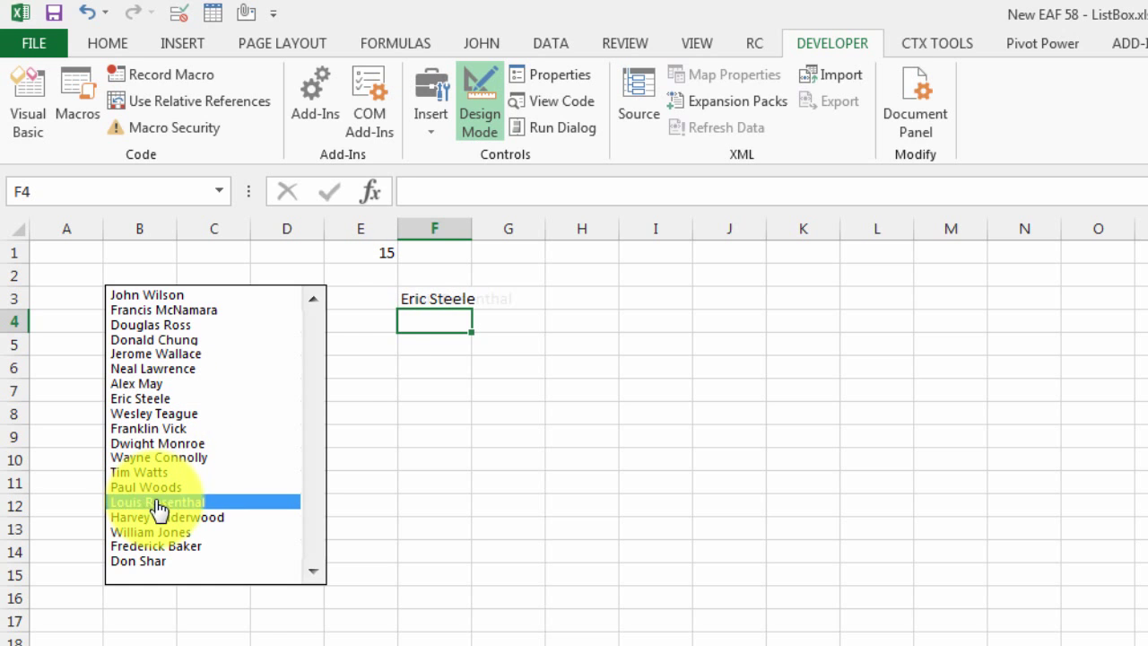
- Merge and center F3:P5 into a name banner with a black fill and white font
left_click_drag(439, 299, 1138, 349)
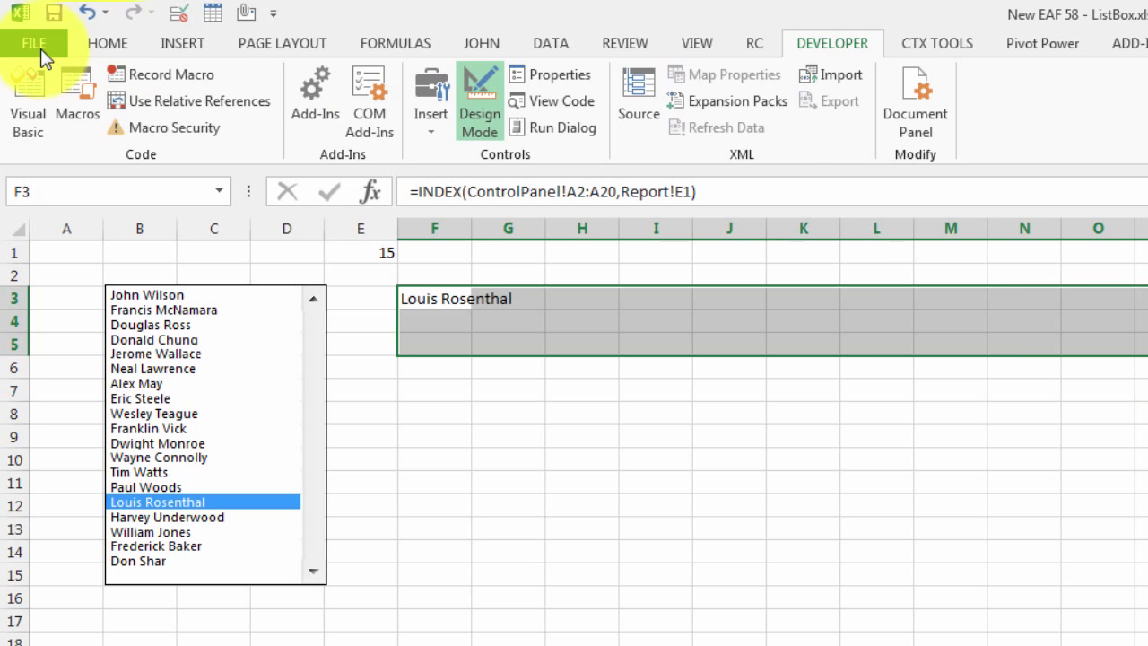
left_click(107, 43)
left_click(615, 125)
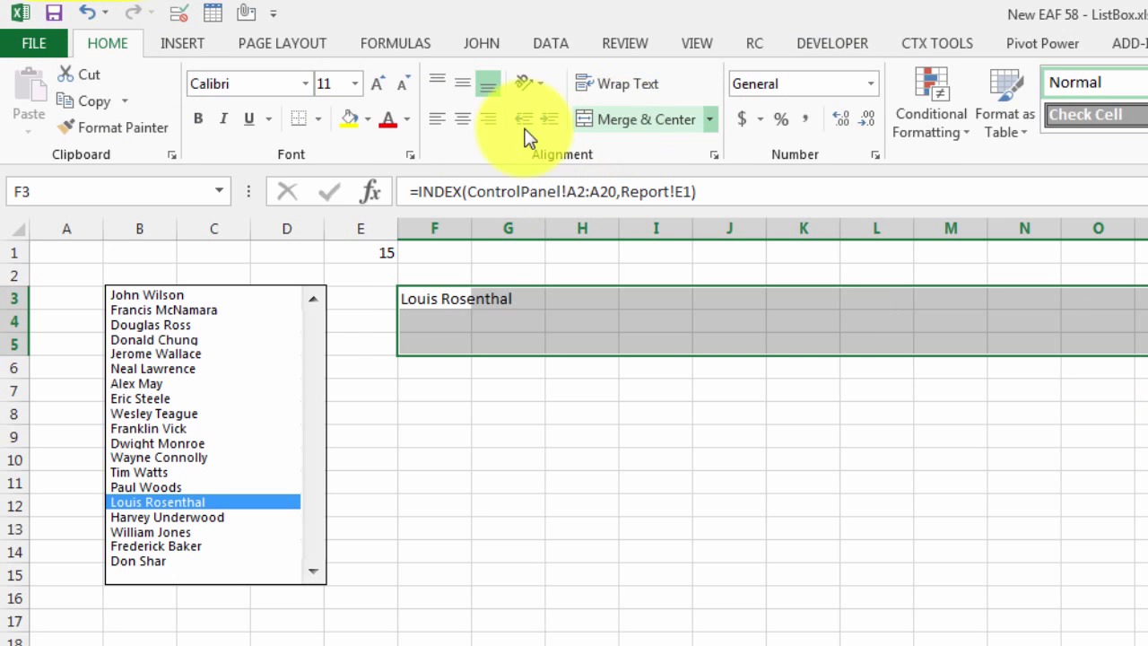
left_click(368, 118)
left_click(368, 171)
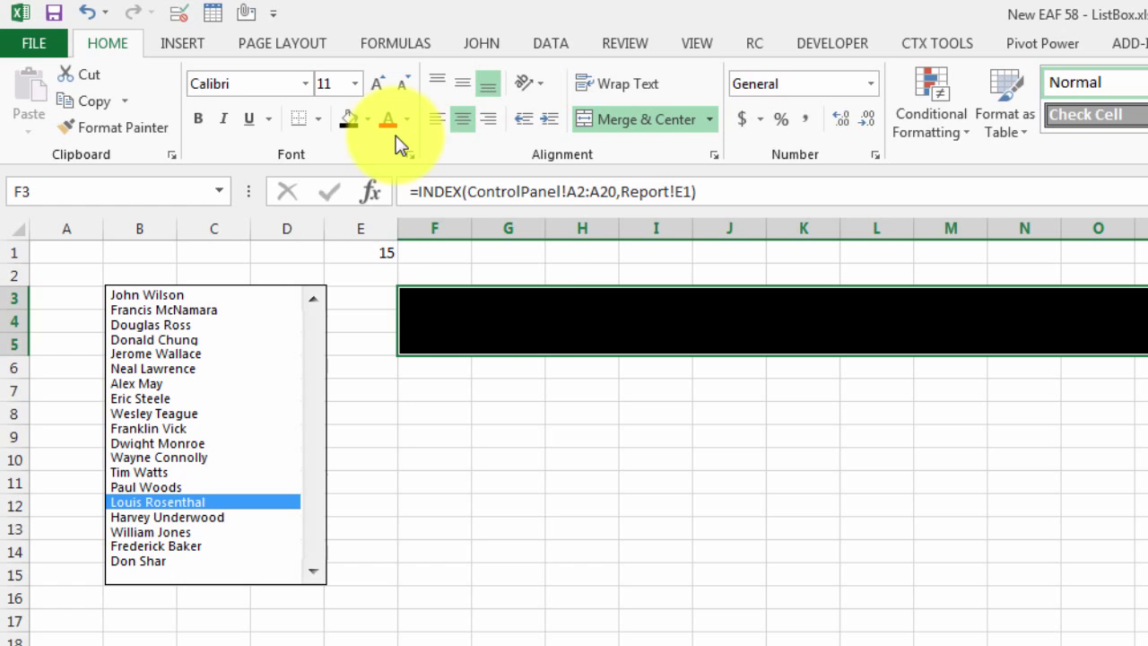
left_click(407, 118)
left_click(399, 198)
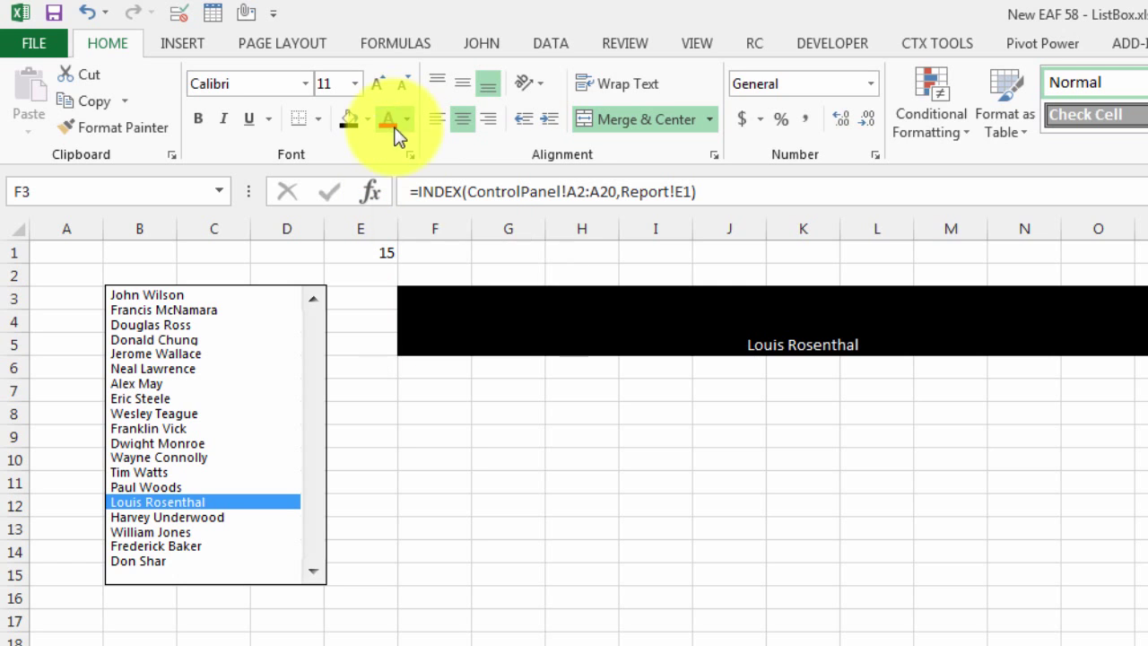
- Format the banner name as 26-point bold, middle-aligned text, and narrow column E to about half its width
left_click(377, 83)
left_click(378, 83)
left_click(378, 83)
left_click(377, 83)
left_click(378, 83)
left_click(378, 84)
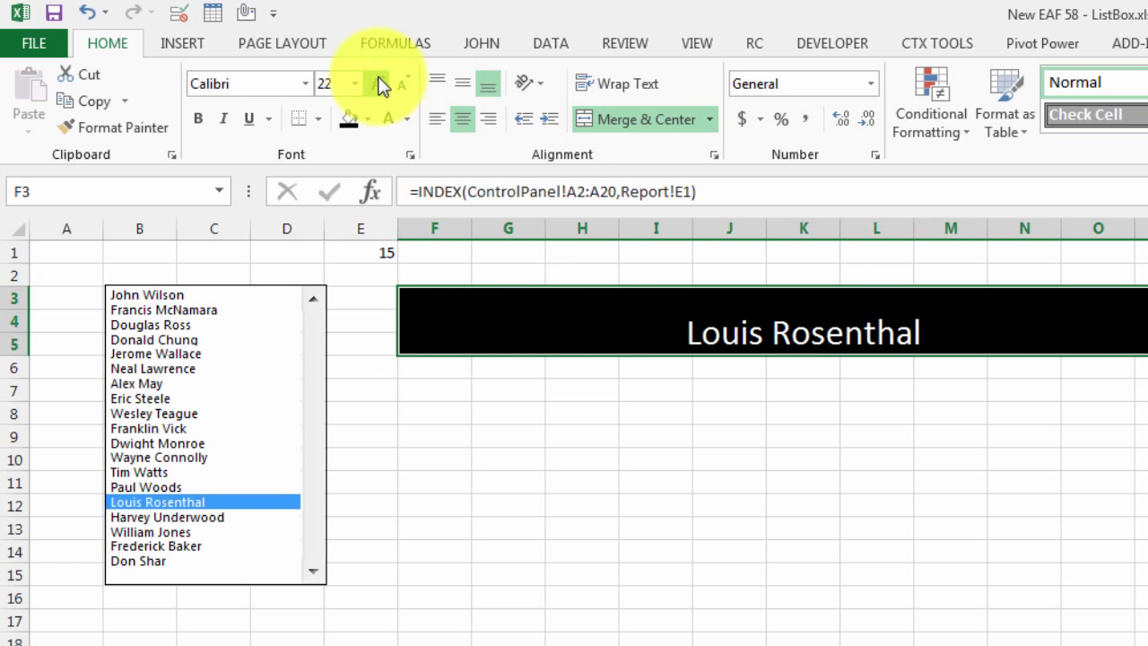
left_click(377, 83)
left_click(378, 84)
left_click(210, 116)
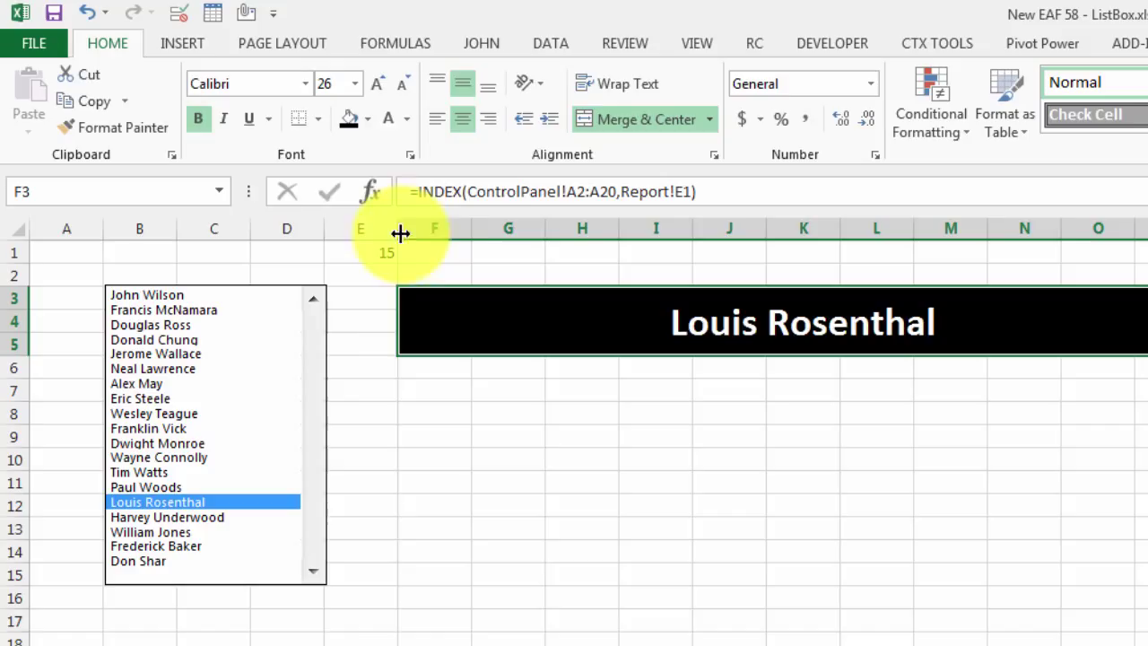
left_click_drag(397, 230, 352, 226)
left_click(447, 499)
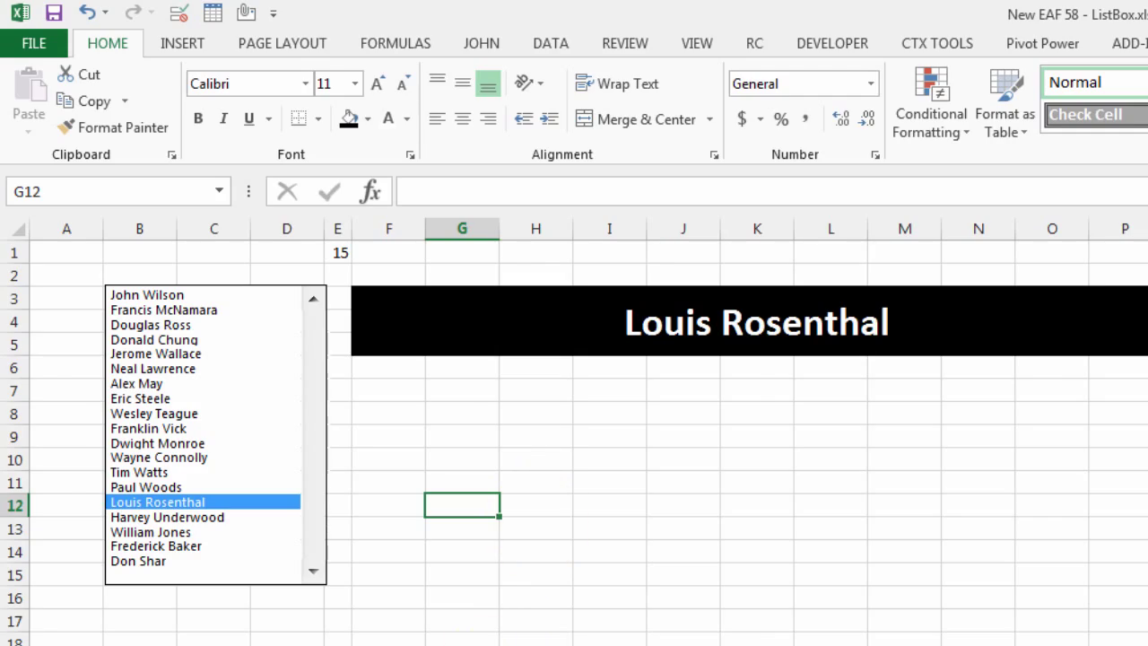
- Link cell A23 of the ControlPanel sheet to the selected player's name with =Report!F3
key("ctrl+Page_Up")
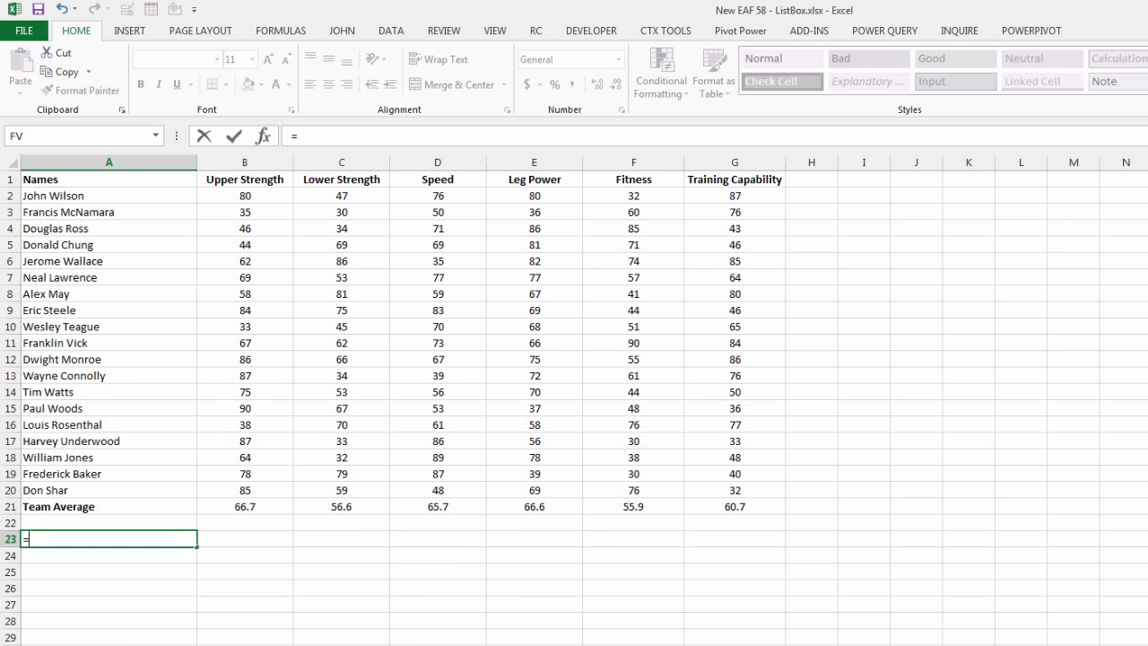
key("ctrl+Page_Down")
left_click(420, 226)
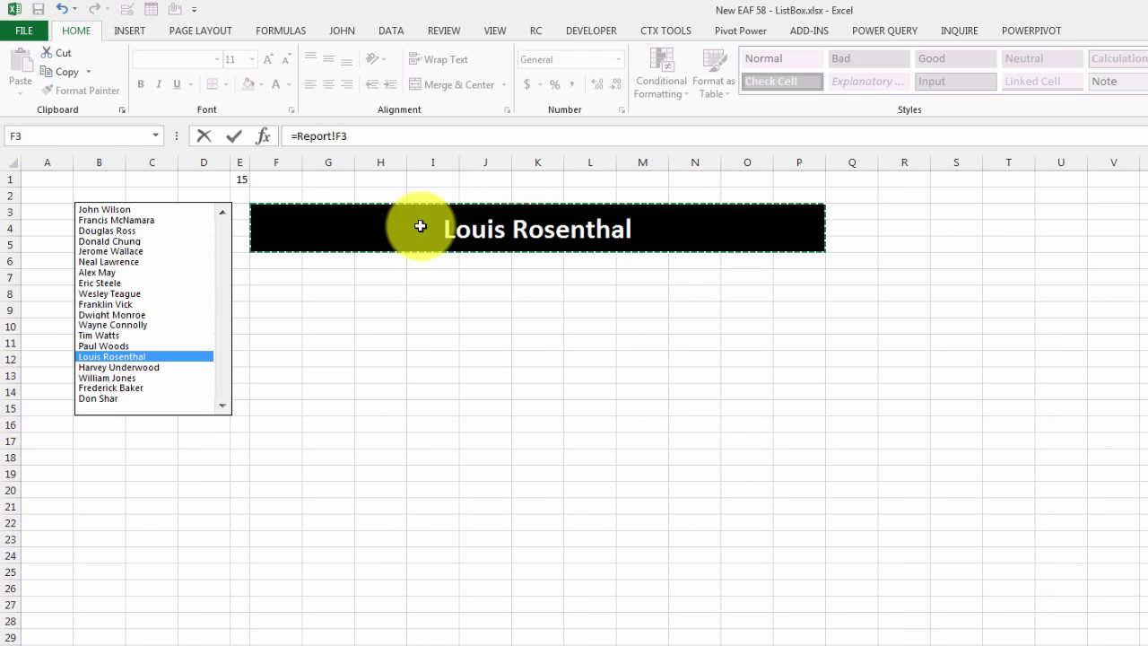
key("Return")
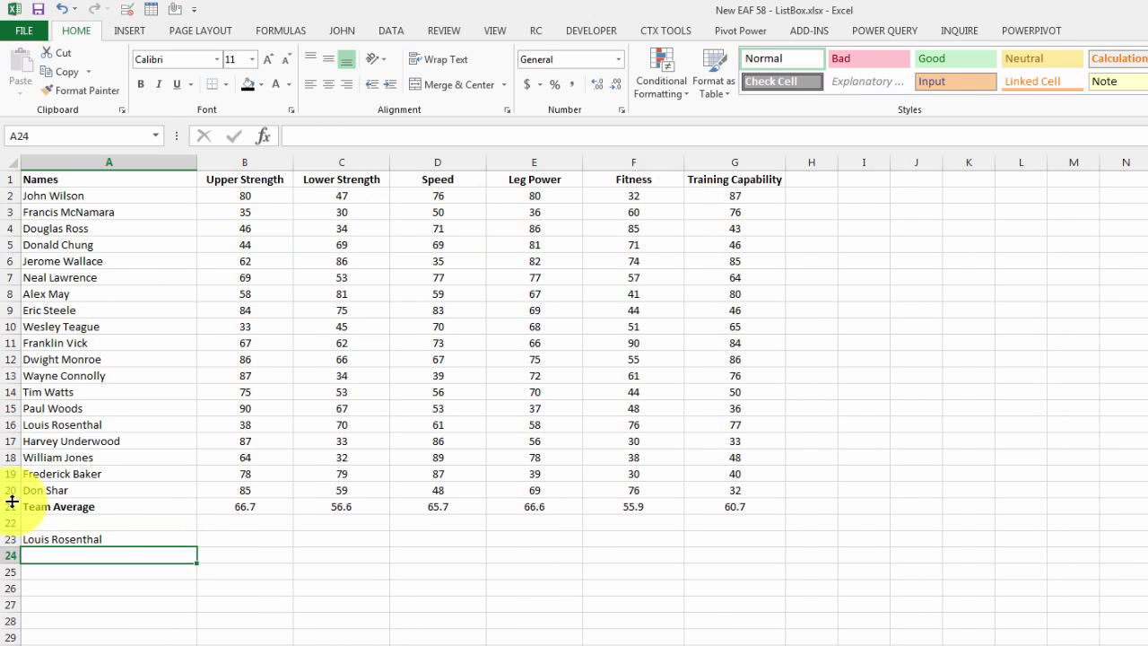
- Enter =VLOOKUP($A$23,$A$2:$G$20,2,0) in B23 for the player's Upper Strength, and check it against the player's row in the table
left_click(261, 540)
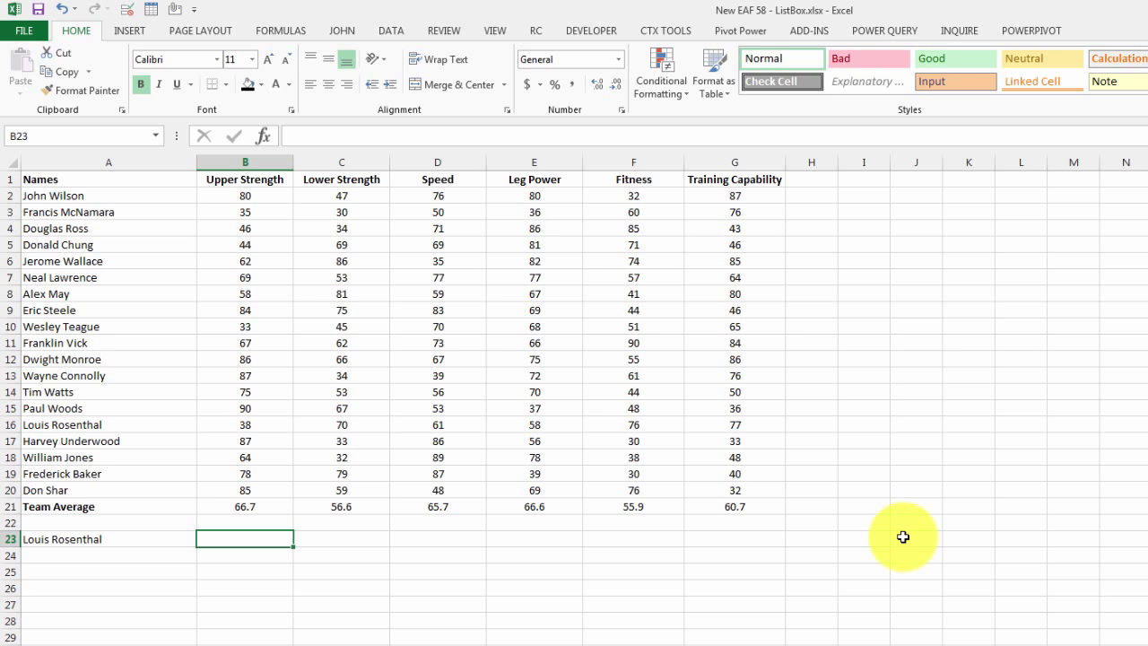
type("vlo")
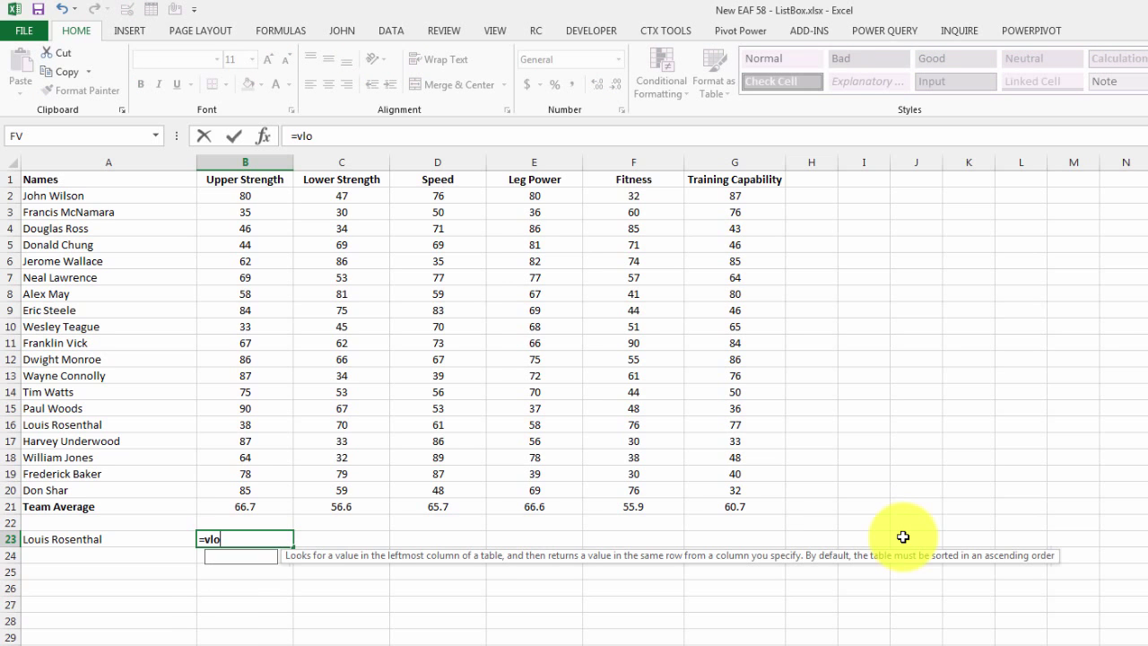
key("Tab")
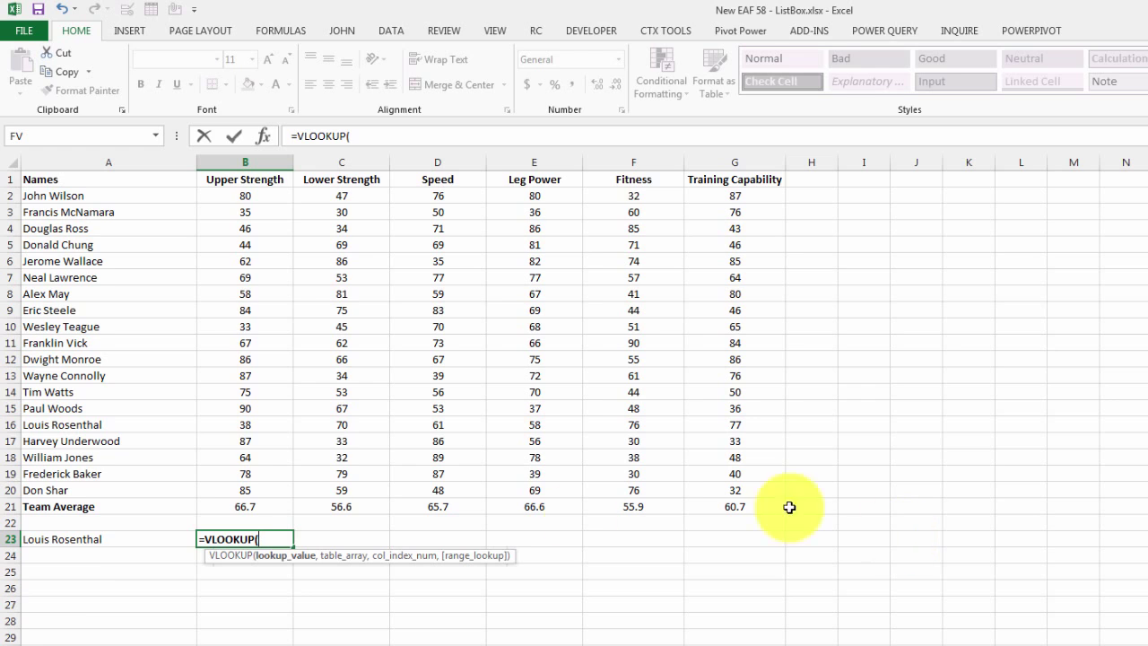
left_click(51, 540)
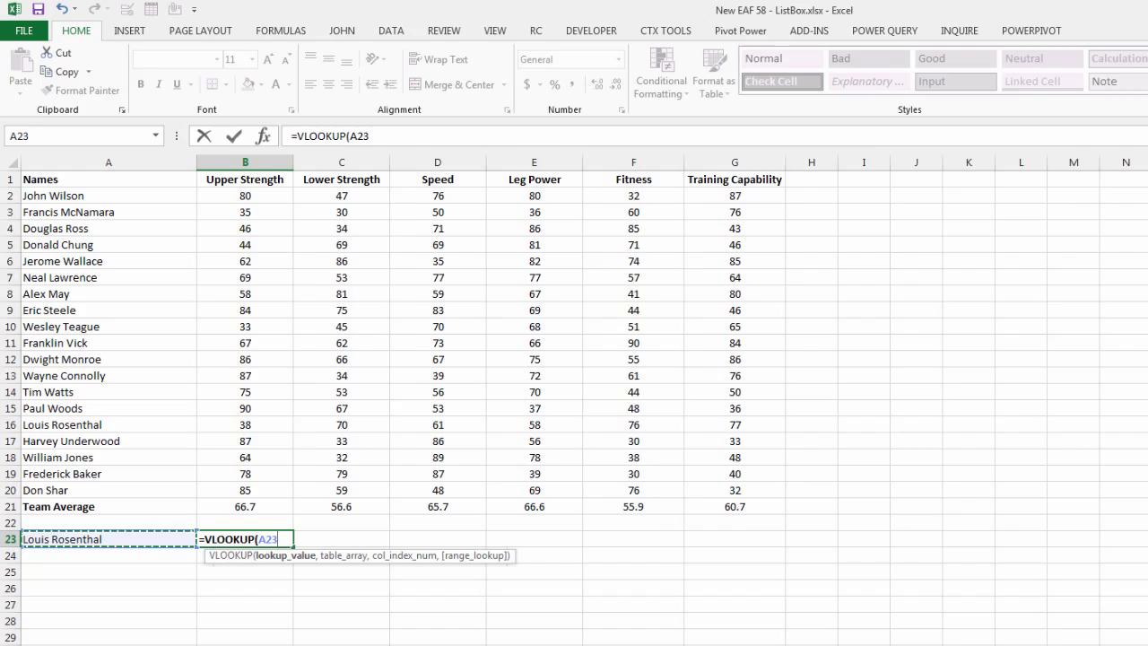
key("F4")
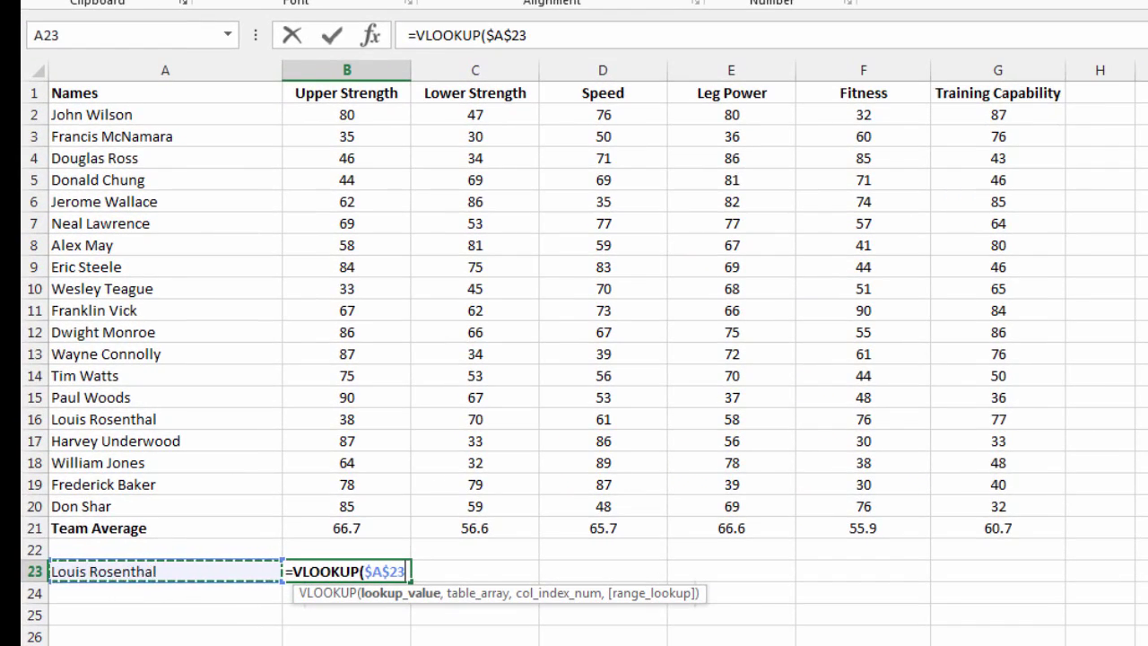
type(",")
left_click(159, 116)
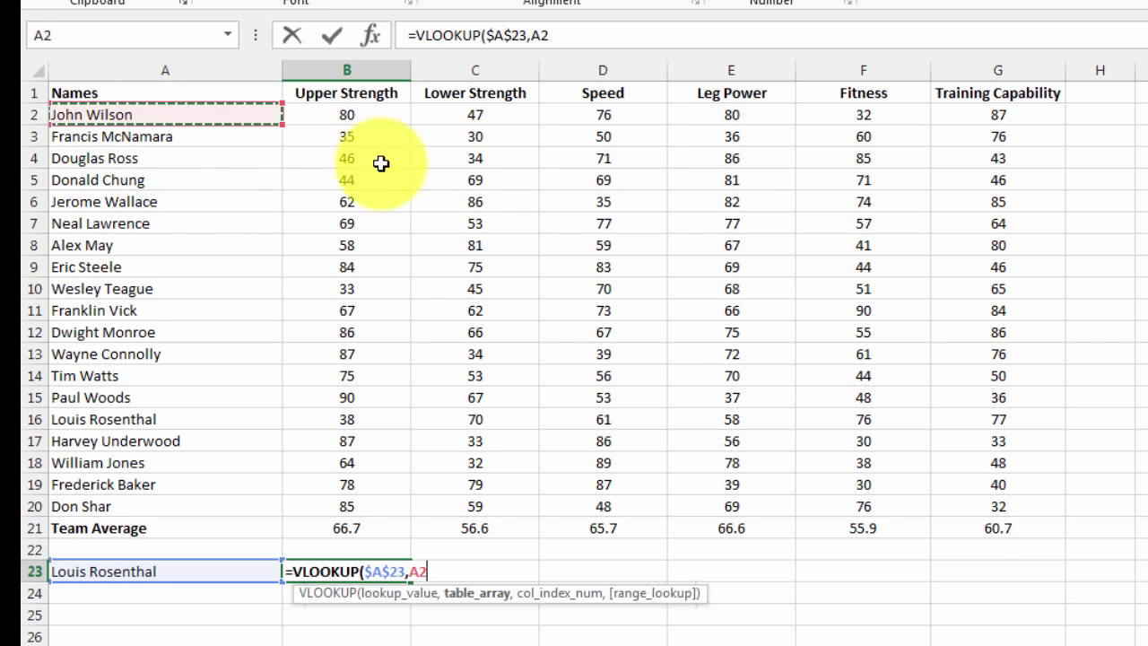
left_click_drag(381, 163, 995, 512)
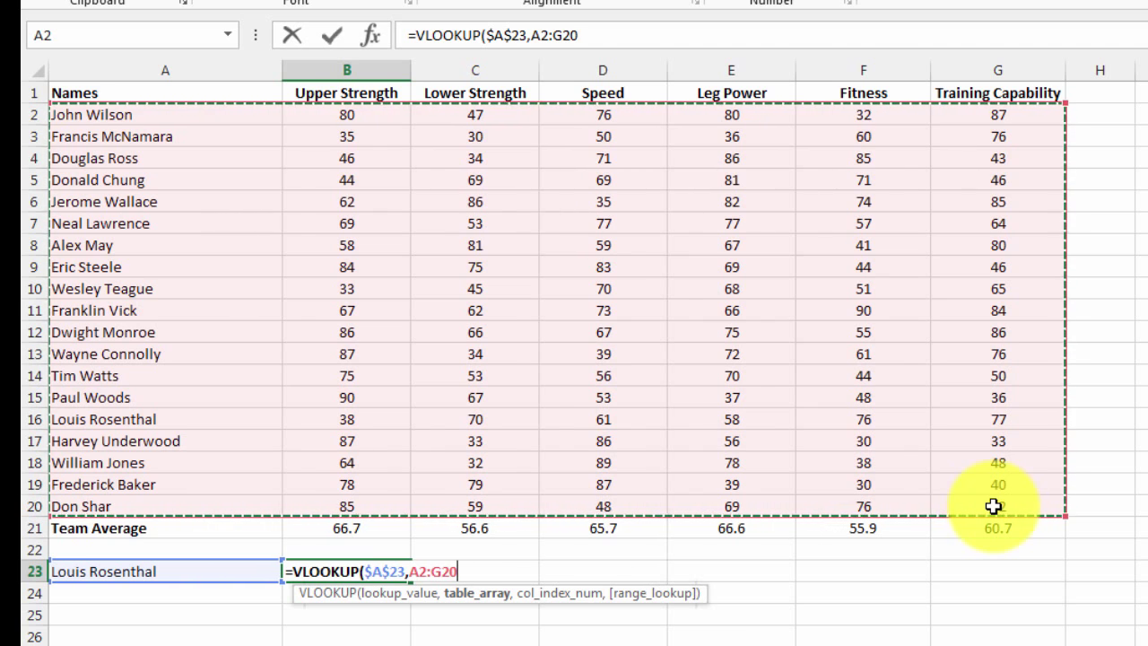
key("F4")
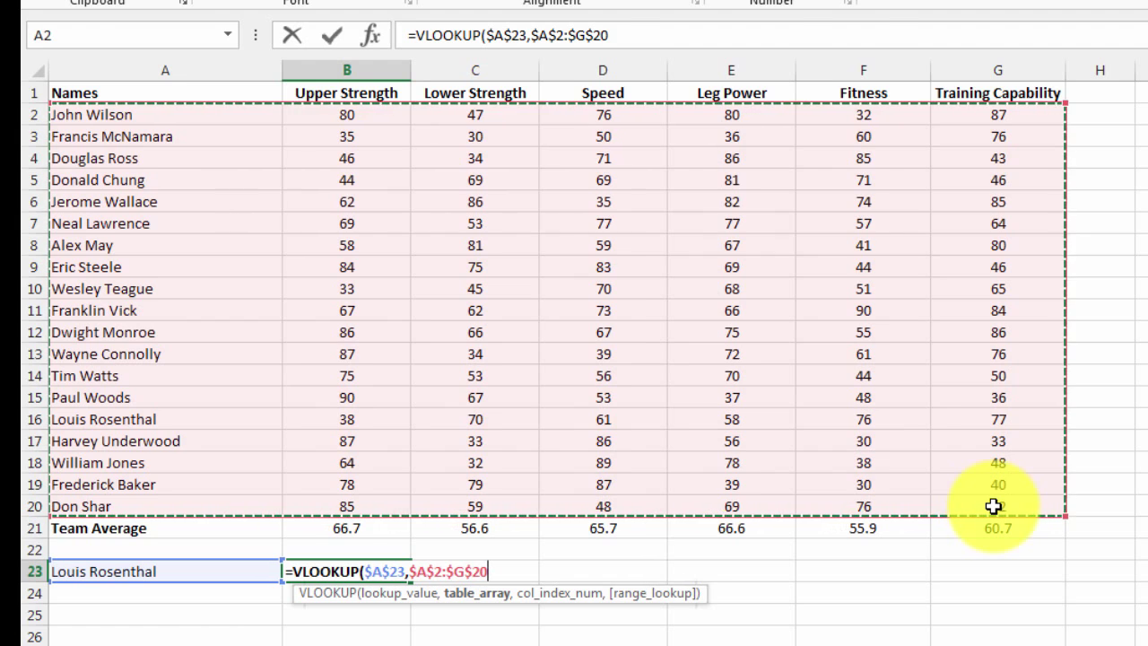
type(",")
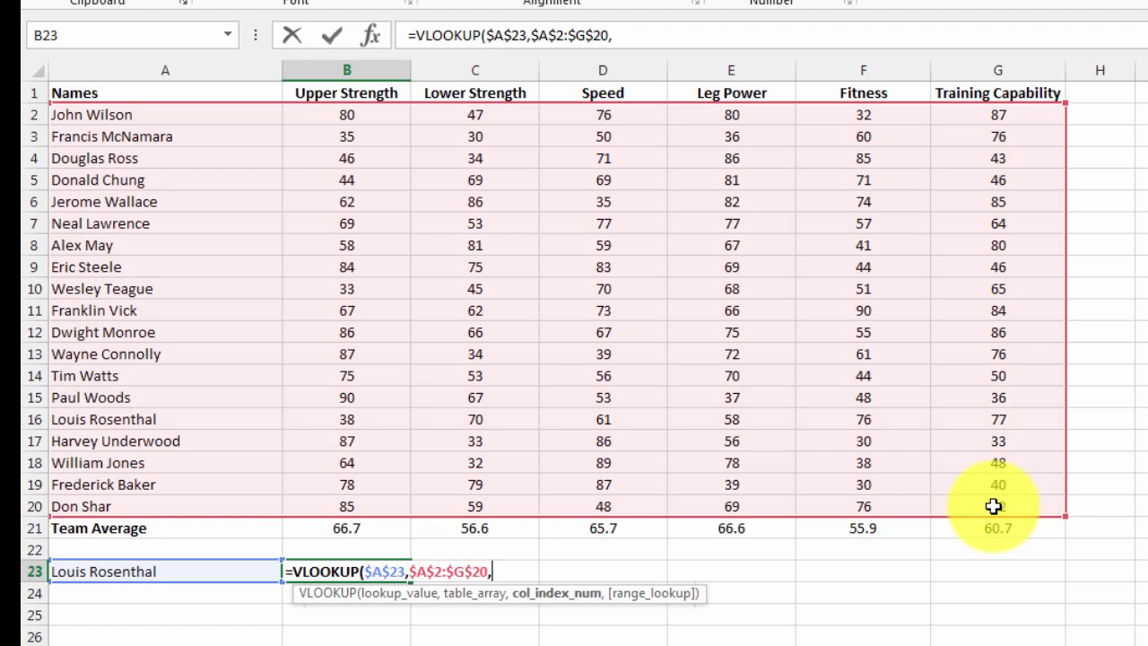
type("2,")
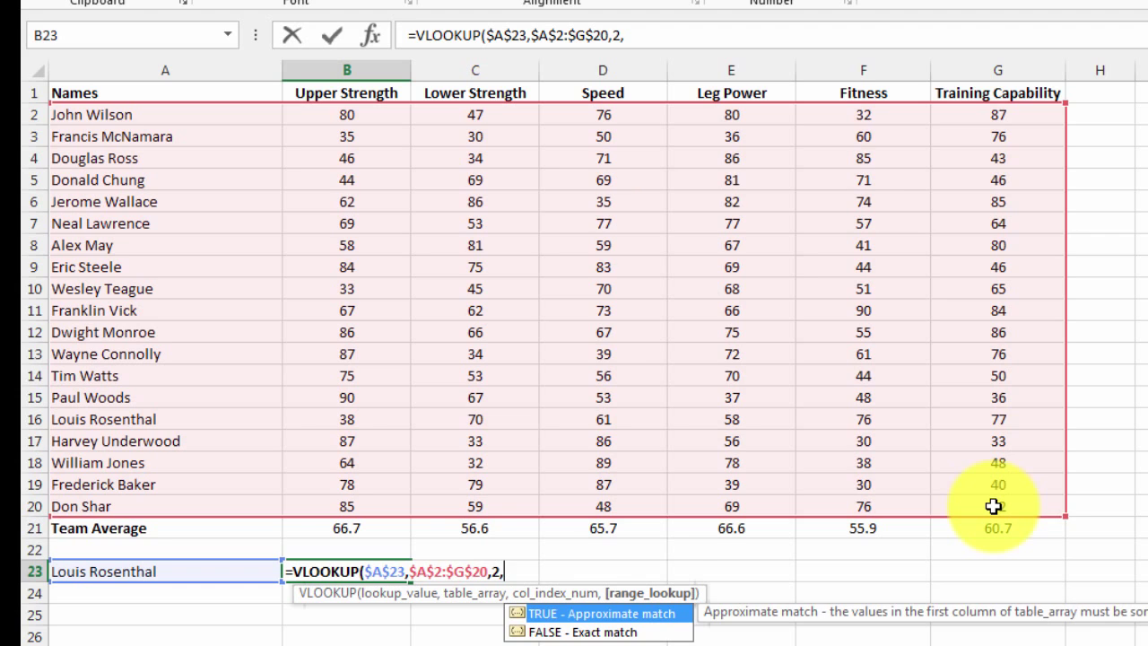
type("0)")
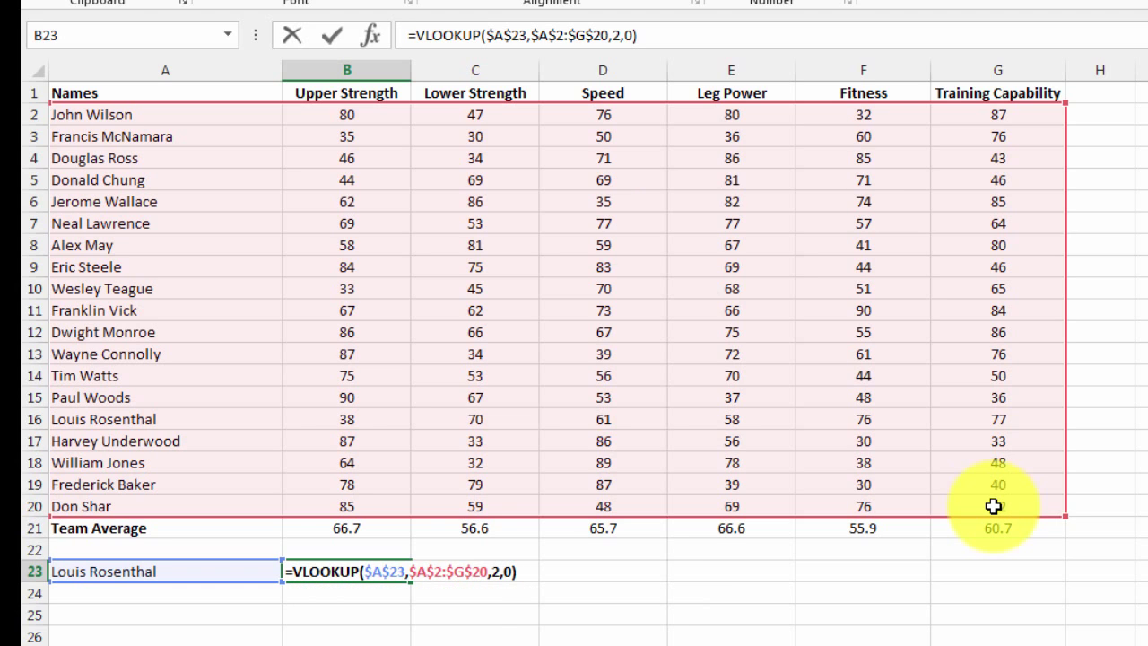
key("Return")
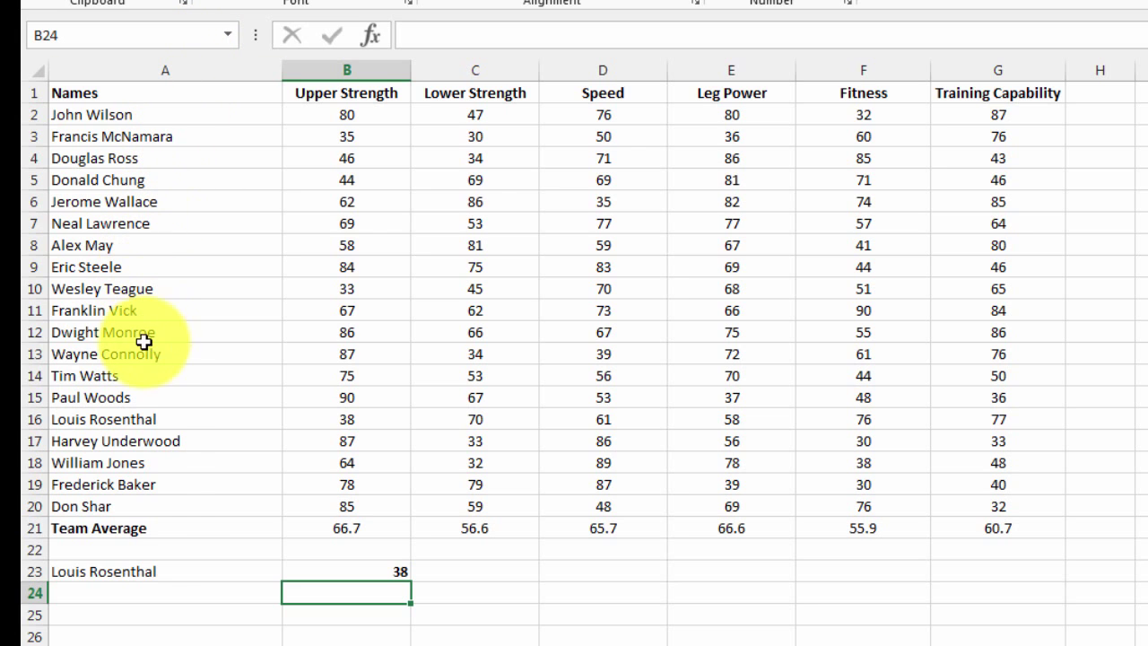
left_click(164, 418)
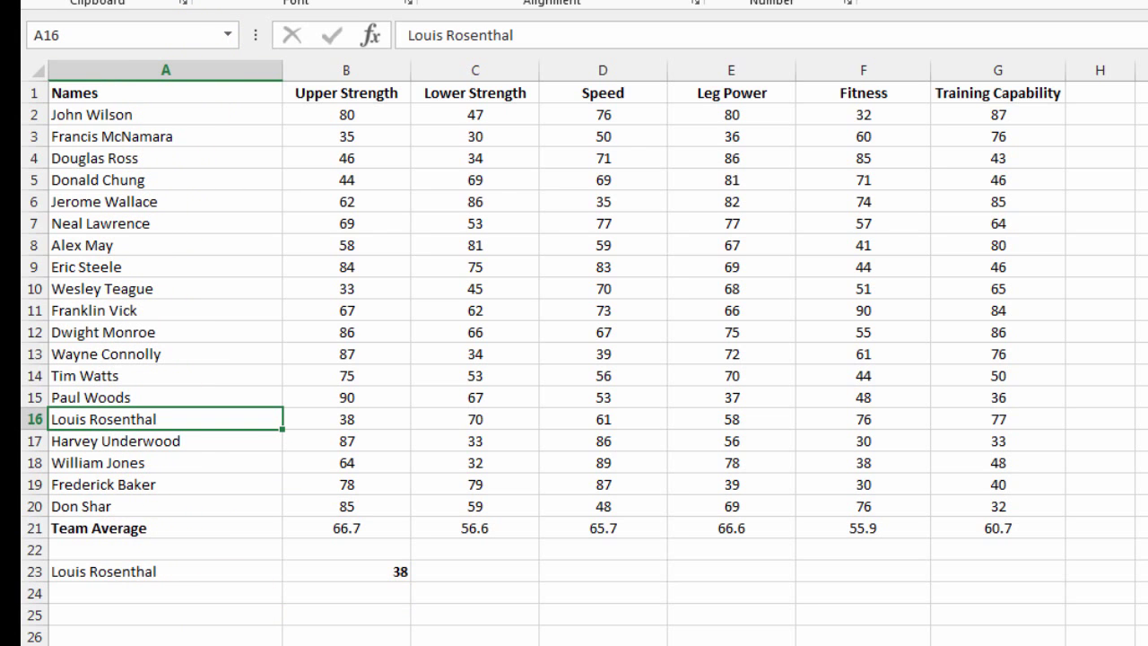
- Check the selected player's Upper Strength in the table and fill the B23 lookup formula across to G23
left_click(346, 418)
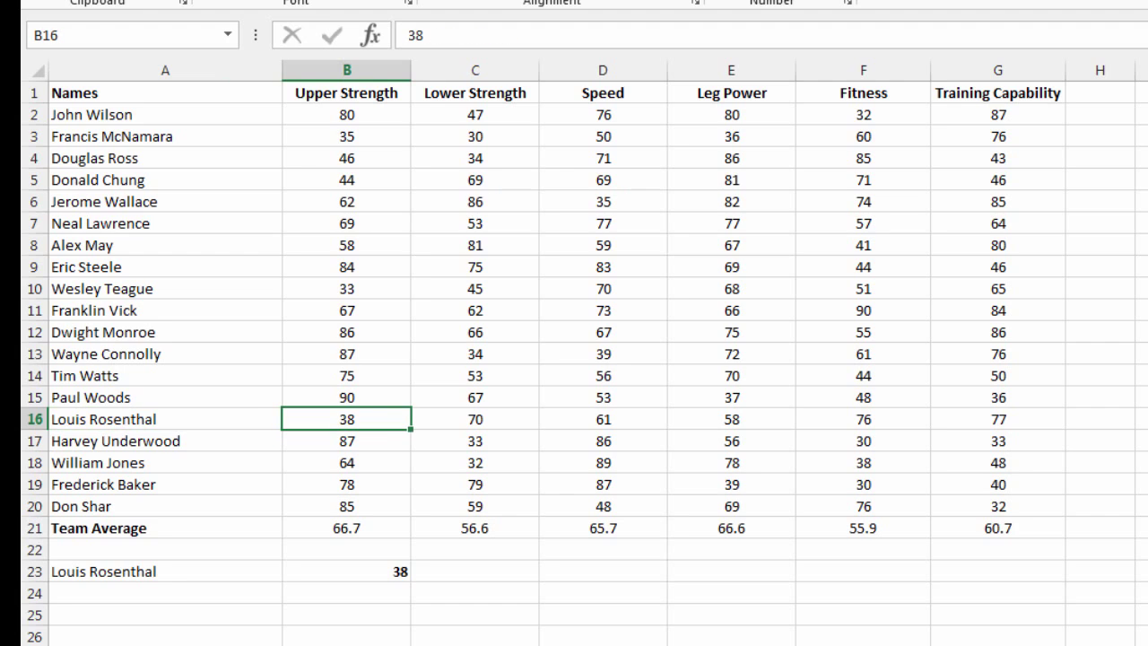
left_click(390, 567)
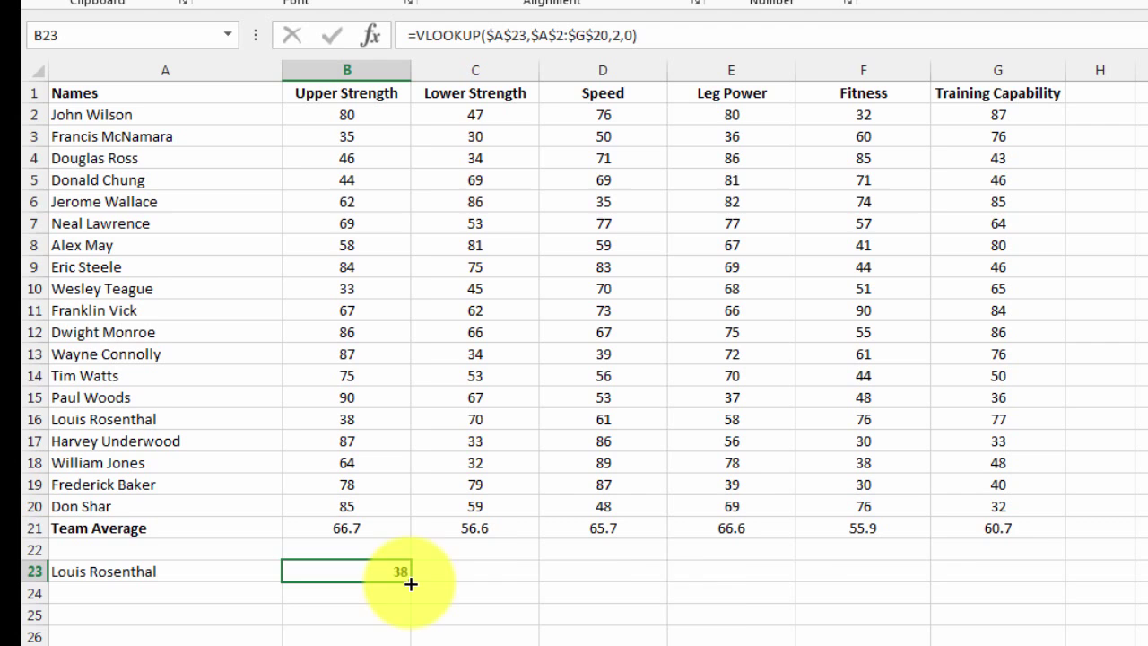
left_click_drag(411, 584, 961, 564)
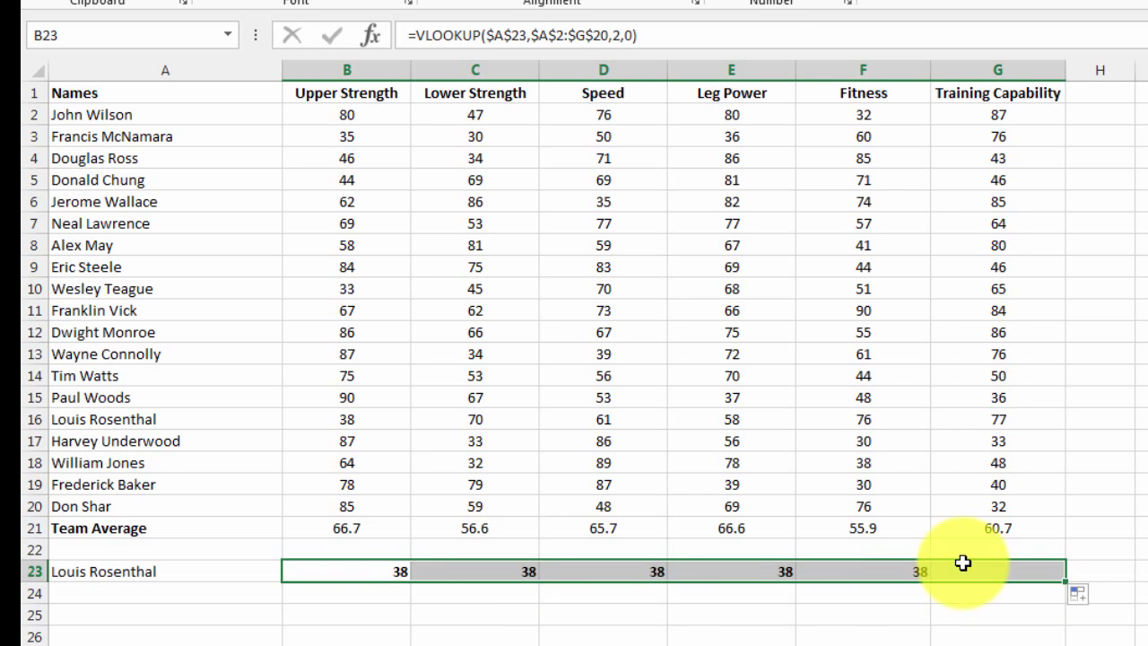
- Set the VLOOKUP column index to 3 in C23 and to 4 in D23
left_click(499, 571)
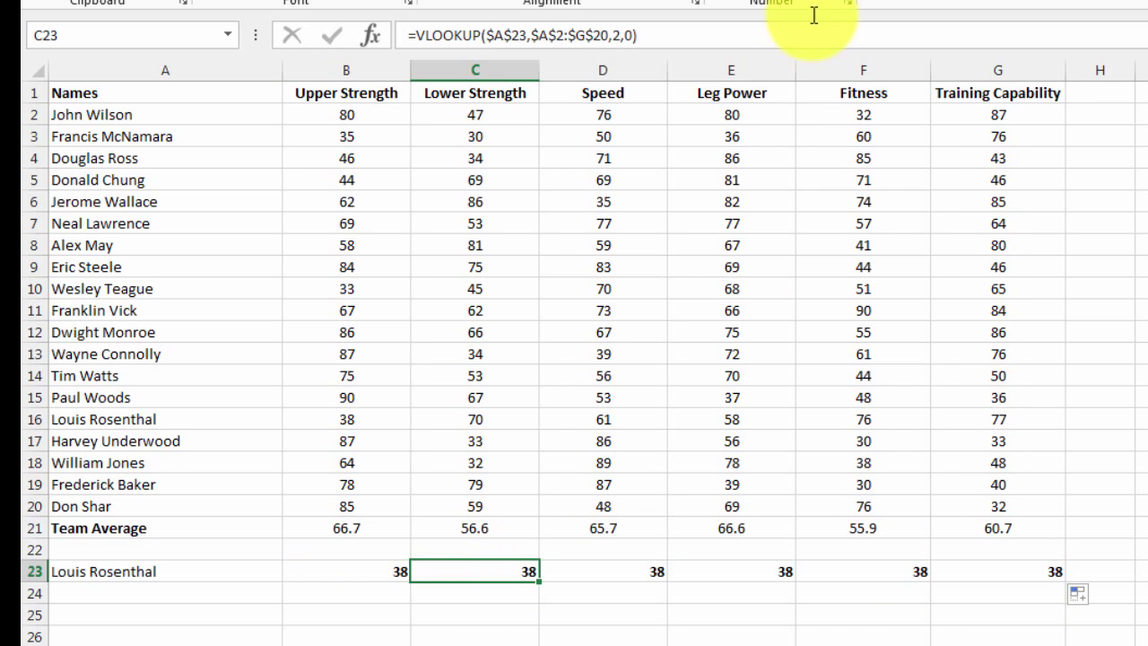
left_click(631, 35)
key("BackSpace")
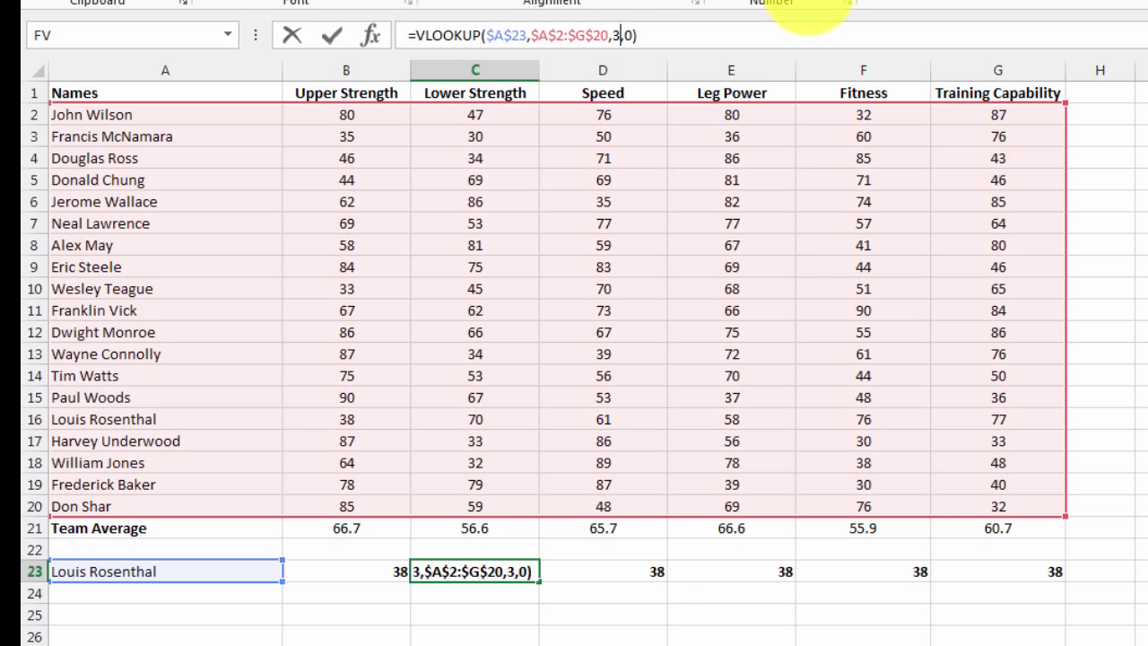
key("Return")
left_click(634, 577)
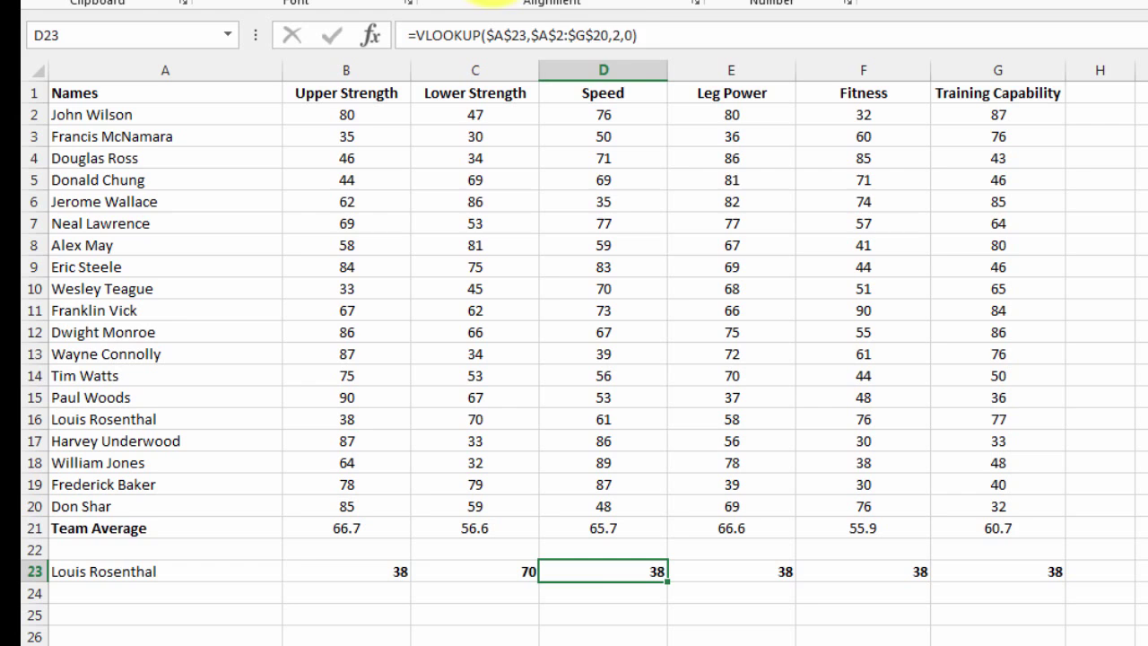
left_click(613, 36)
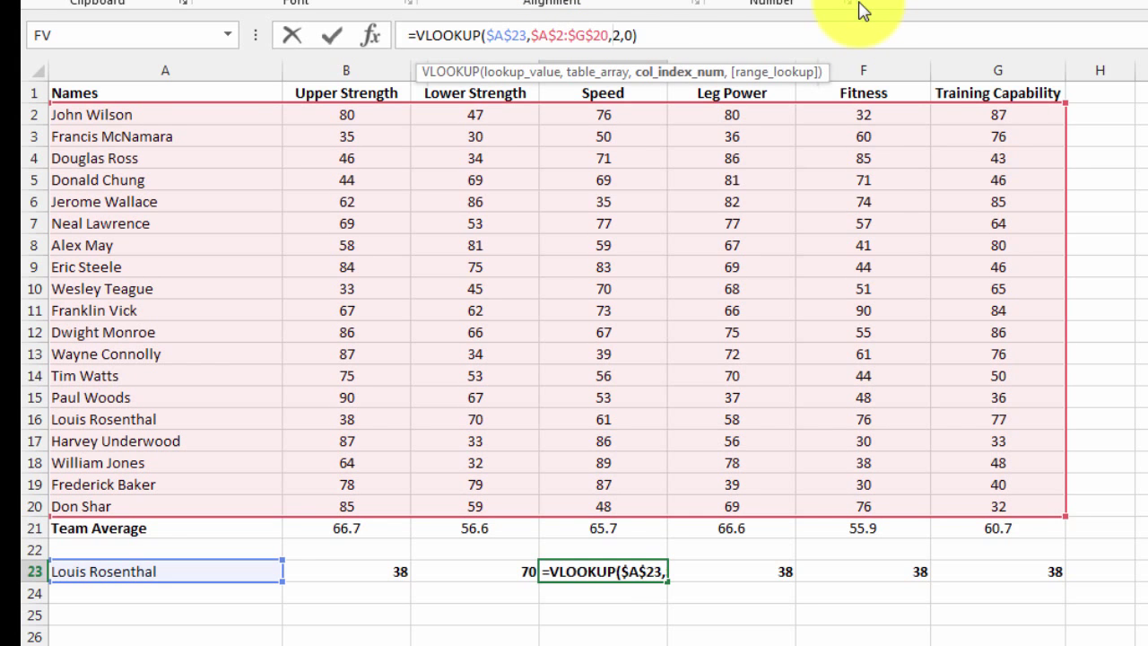
key("Delete")
type("4")
key("Return")
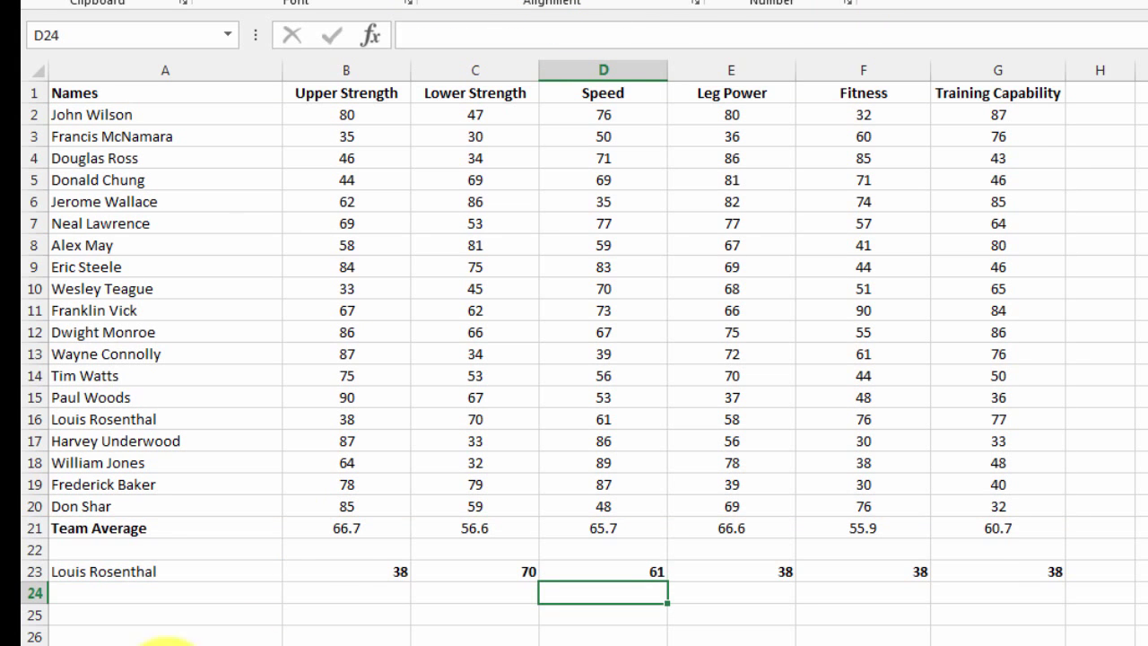
- Replace the column index in the B23 VLOOKUP with COLUMNS($A23:B23), keeping only the first column reference locked
left_click(363, 571)
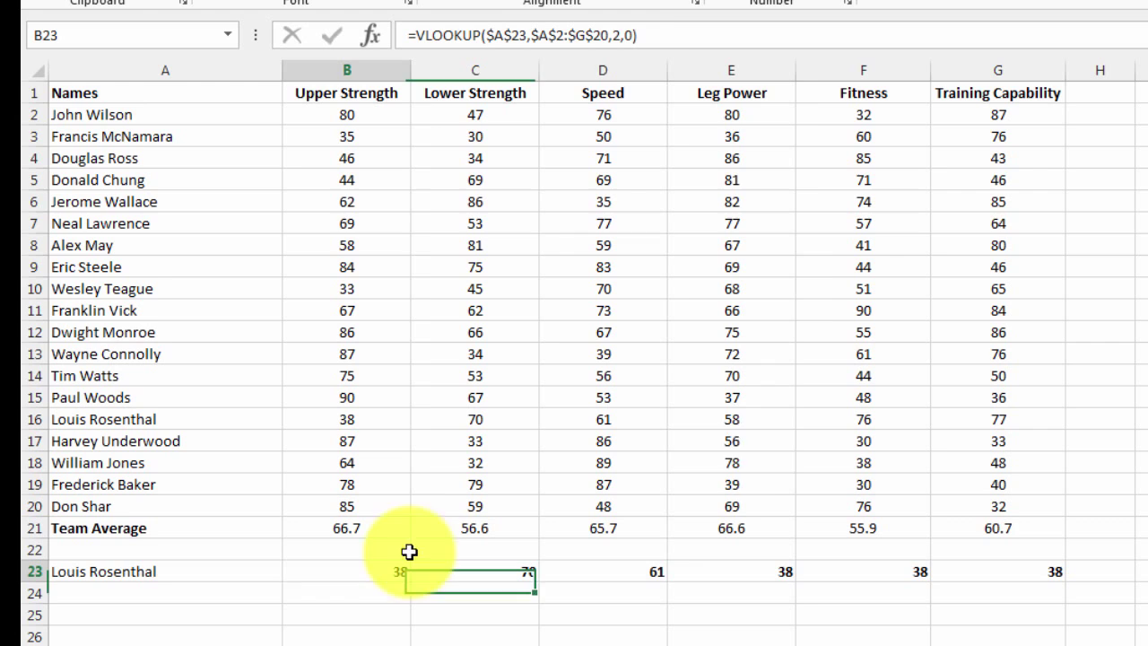
left_click(616, 34)
key("Delete")
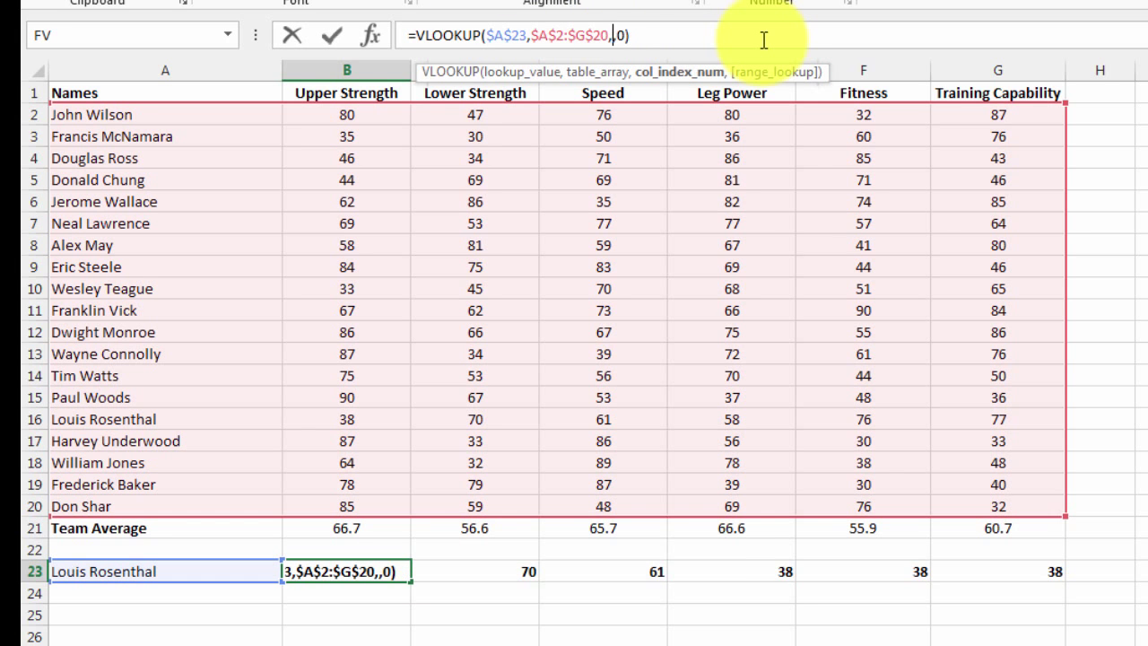
type("columns(")
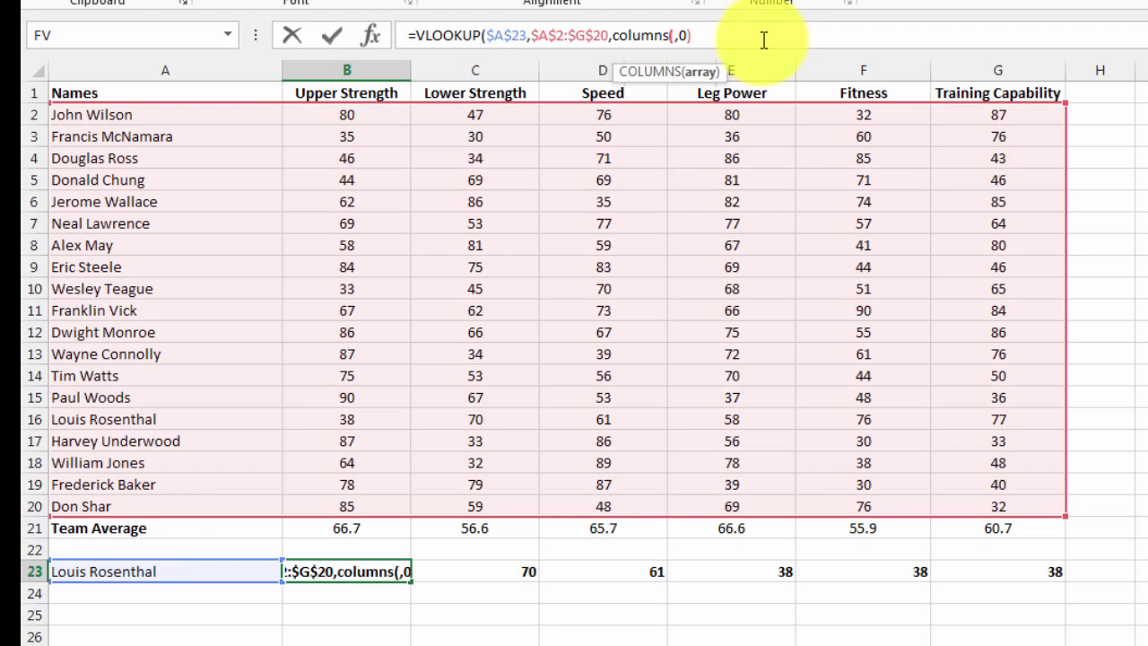
left_click(219, 571)
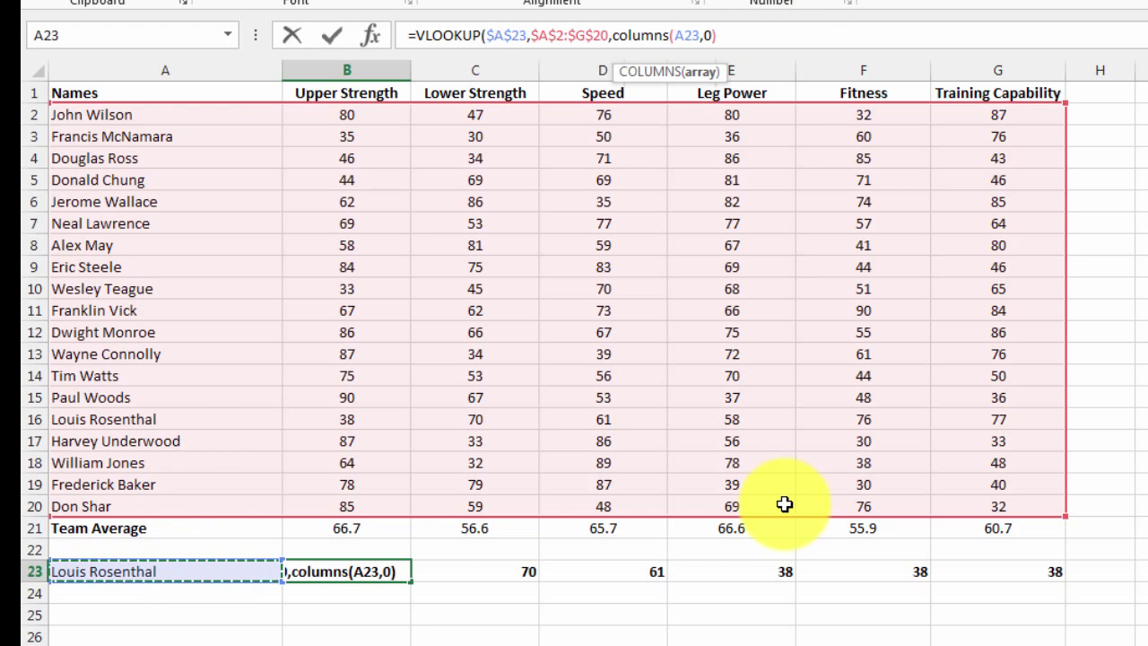
type(")")
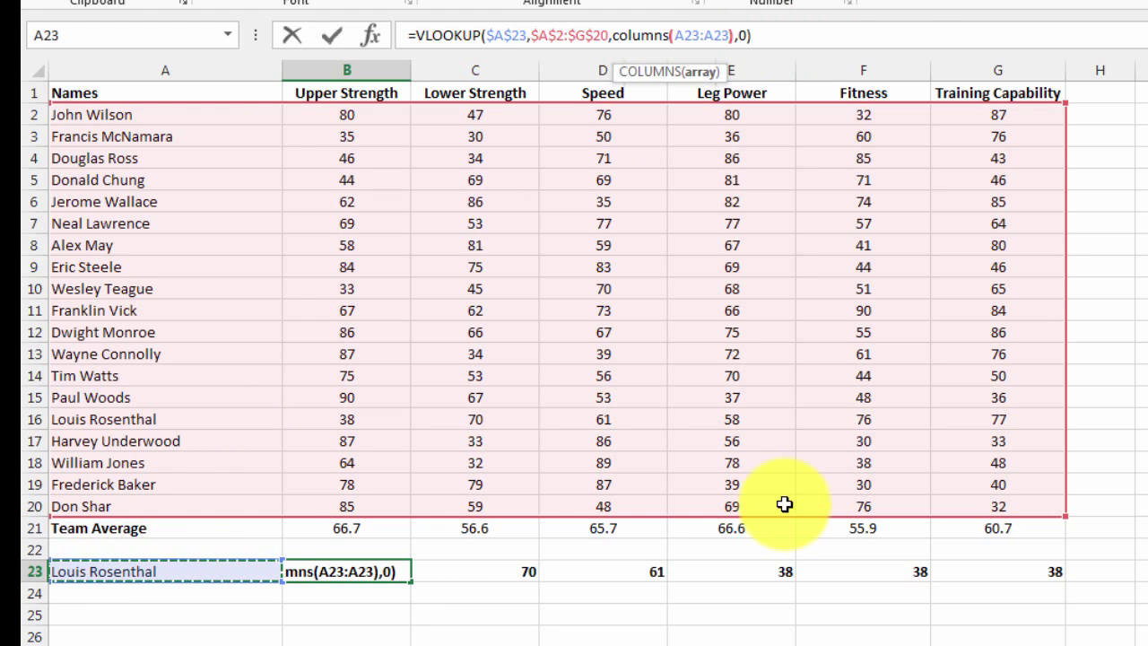
left_click(677, 34)
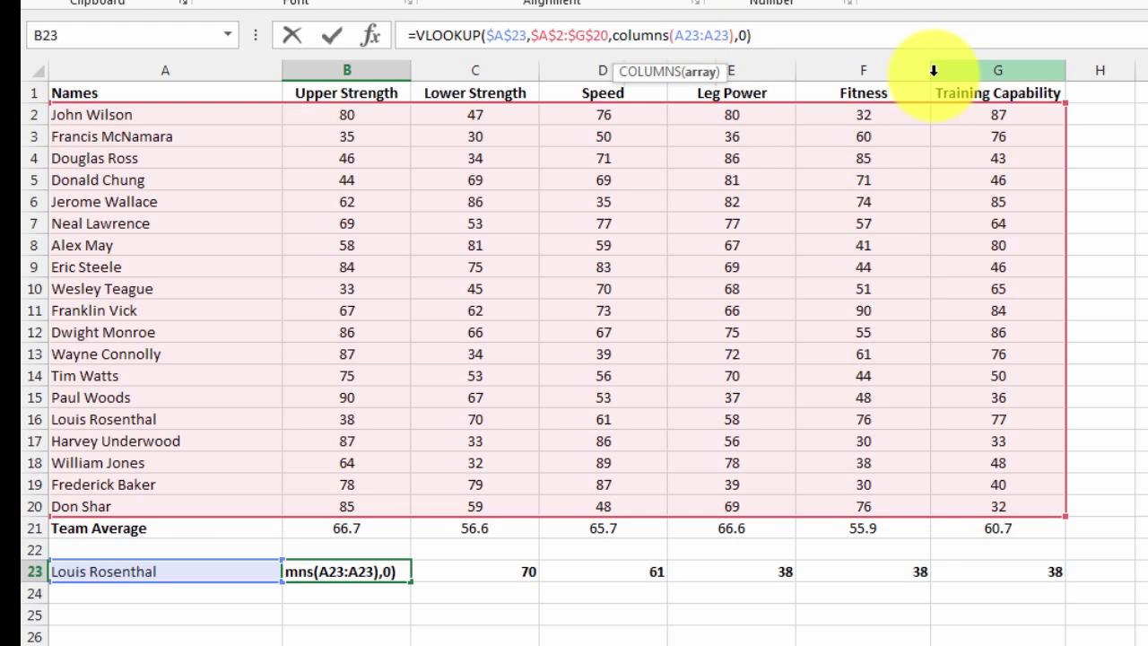
type("$A23:")
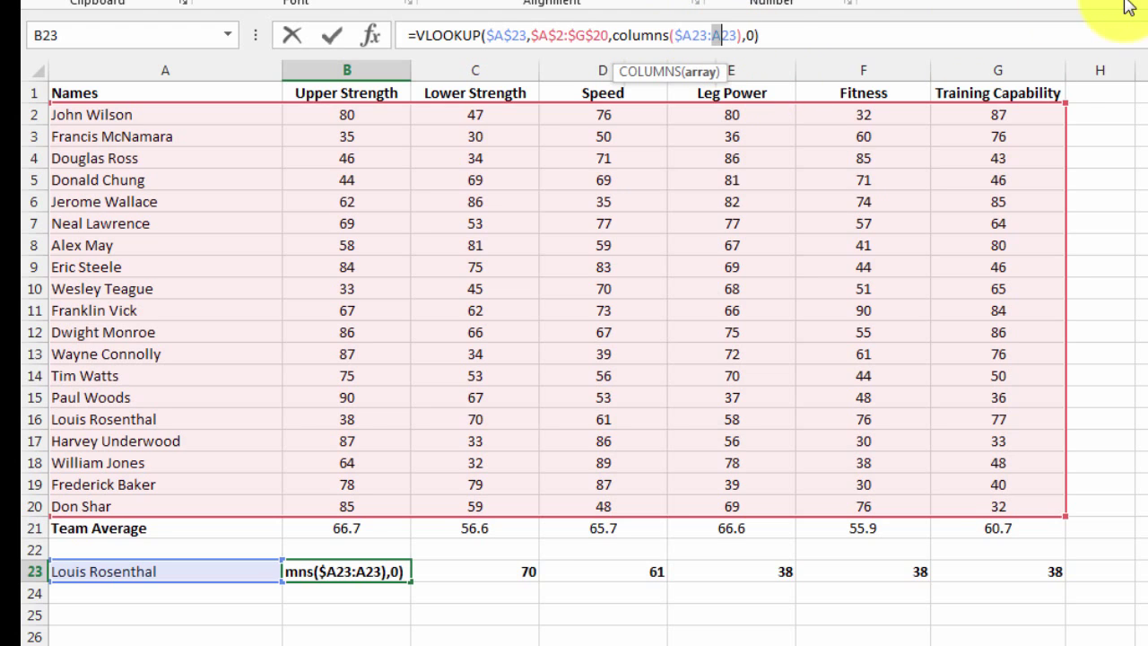
type("B")
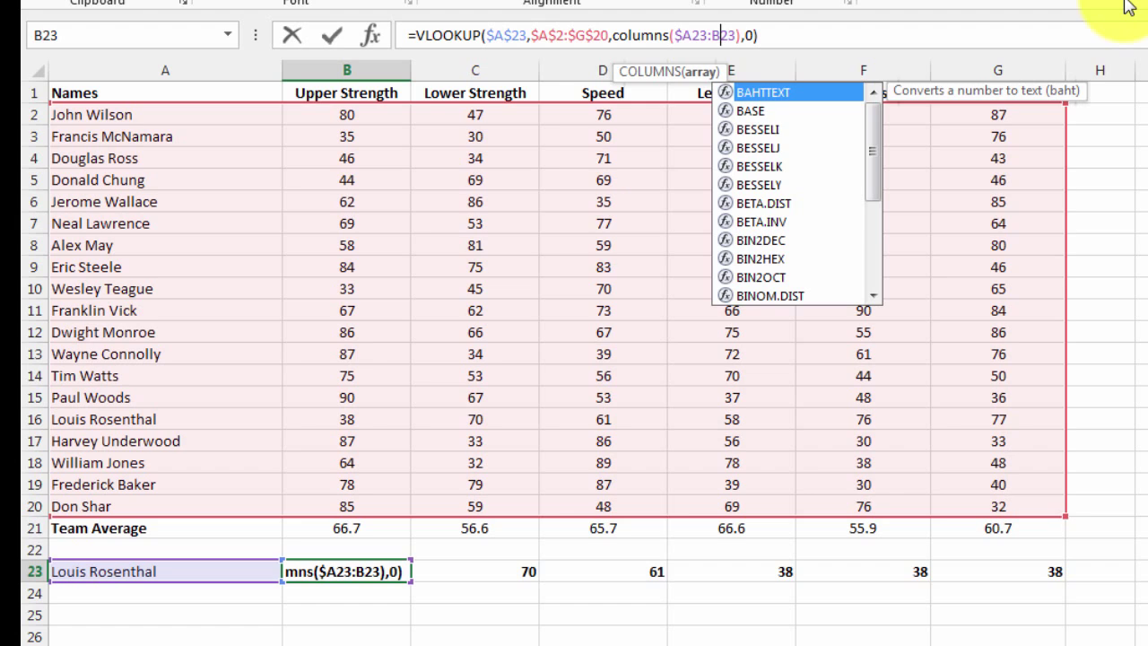
left_click(815, 33)
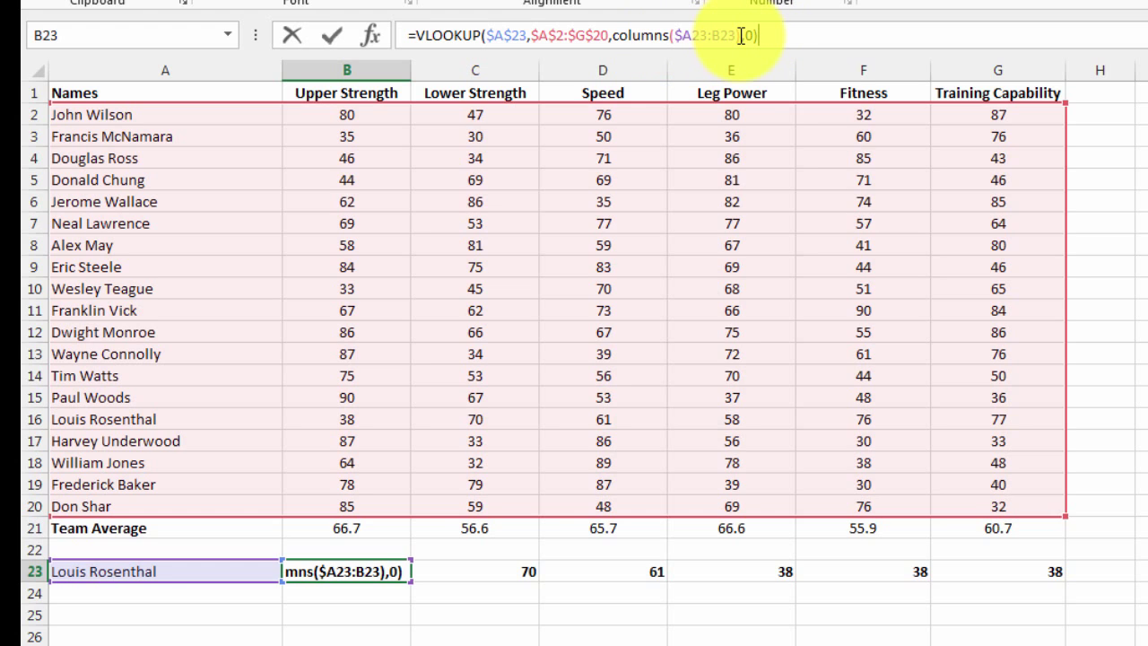
- Evaluate the COLUMNS($A23:B23) argument inside the B23 formula and undo the evaluation to restore the function
left_click_drag(741, 35, 612, 36)
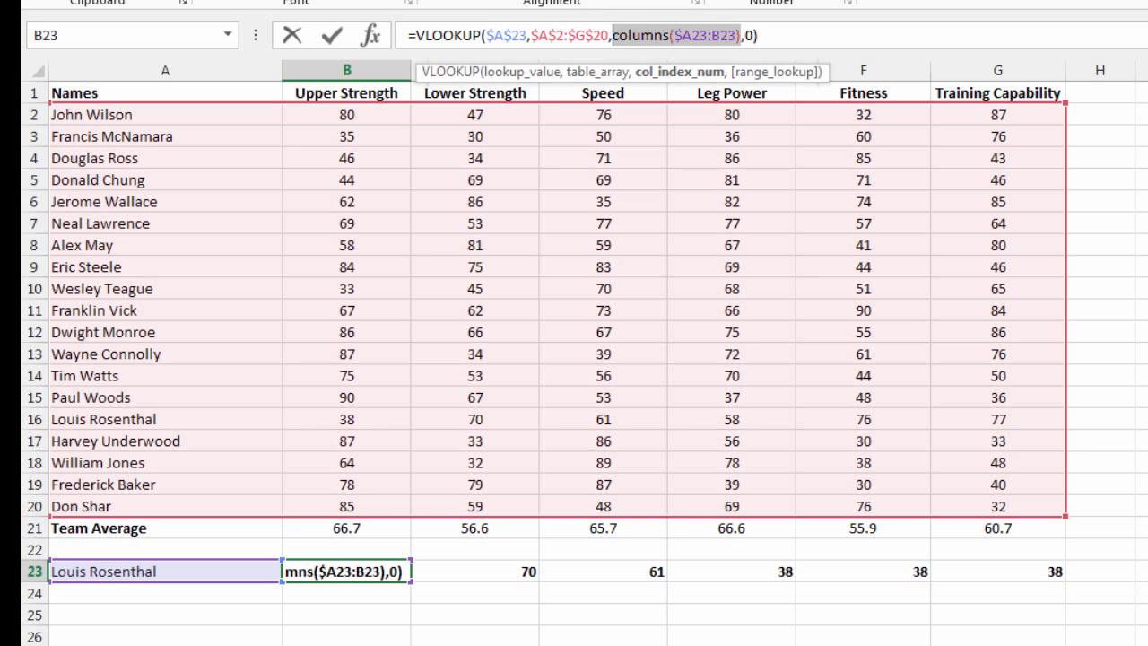
type("2")
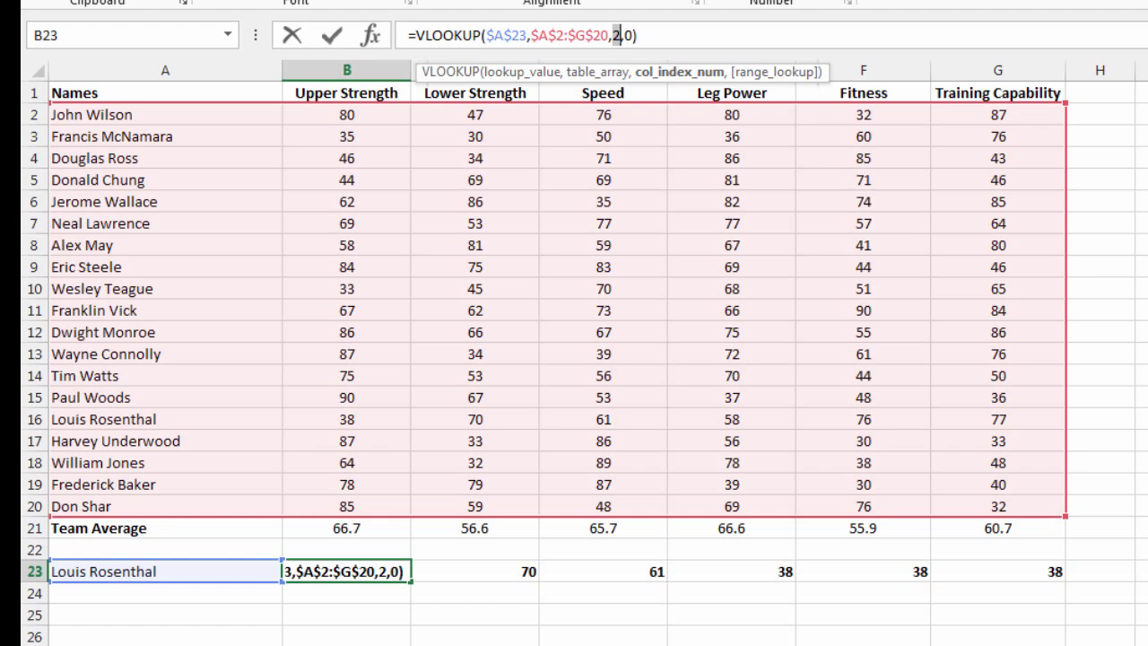
key("ctrl+z")
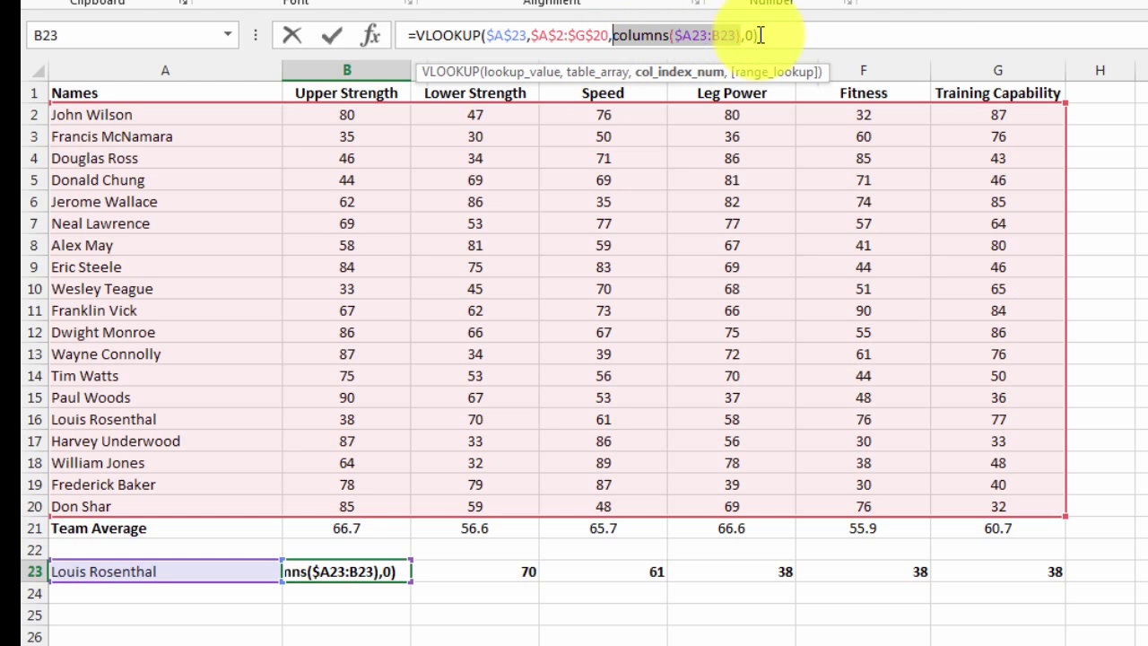
- Commit =VLOOKUP($A$23,$A$2:$G$20,COLUMNS($A23:B23),0) in B23, fill it across to G23 and center the values
left_click(813, 35)
key("Return")
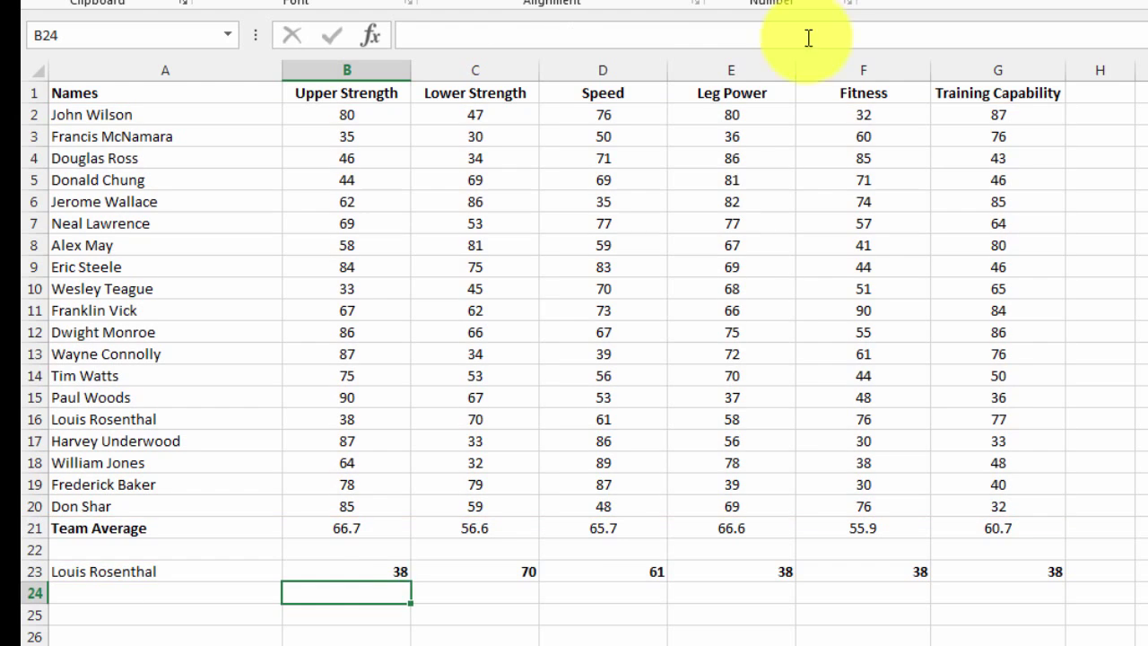
left_click(395, 577)
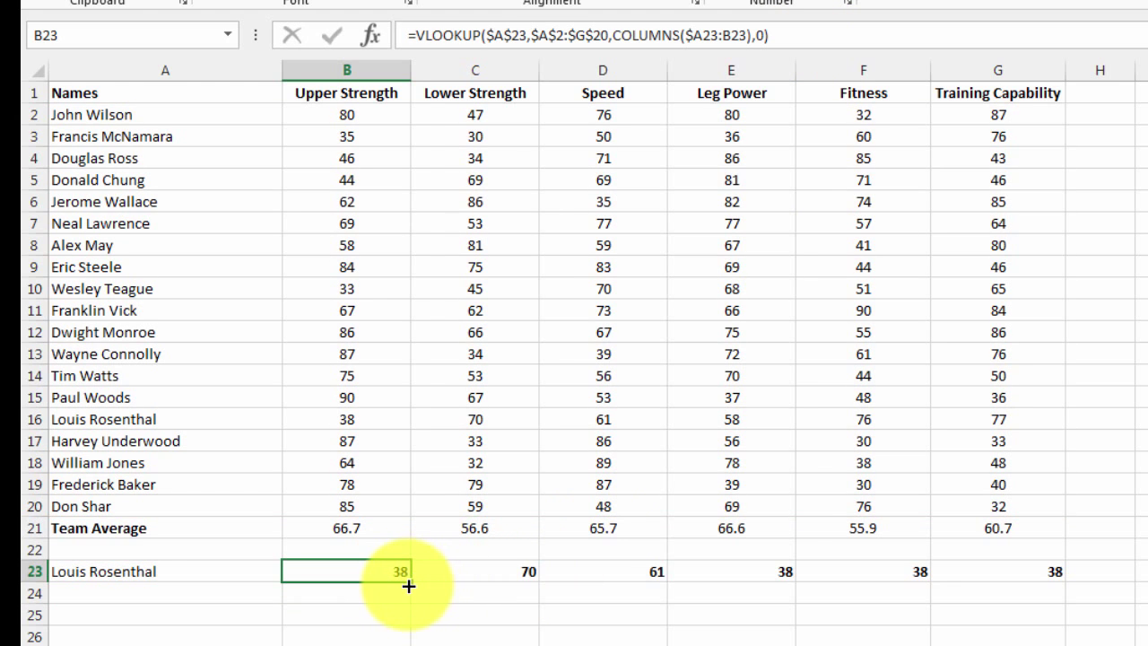
left_click_drag(409, 584, 1059, 592)
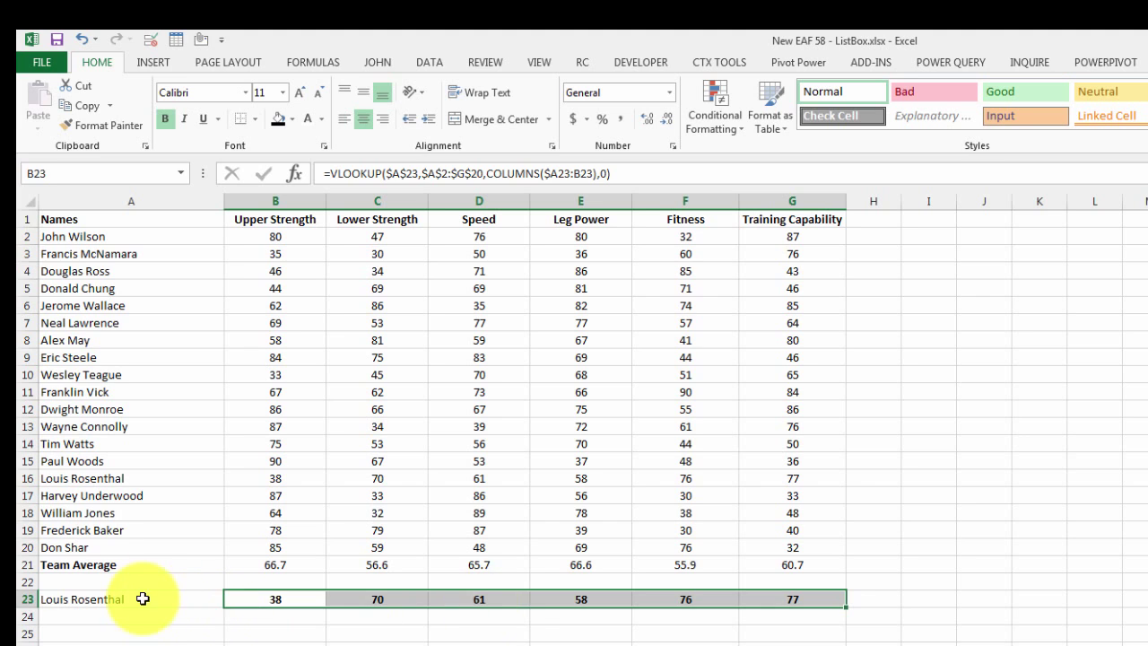
- Insert a basic radar chart from A23:G23 and place it in the empty area beside the player table
left_click_drag(141, 602, 792, 600)
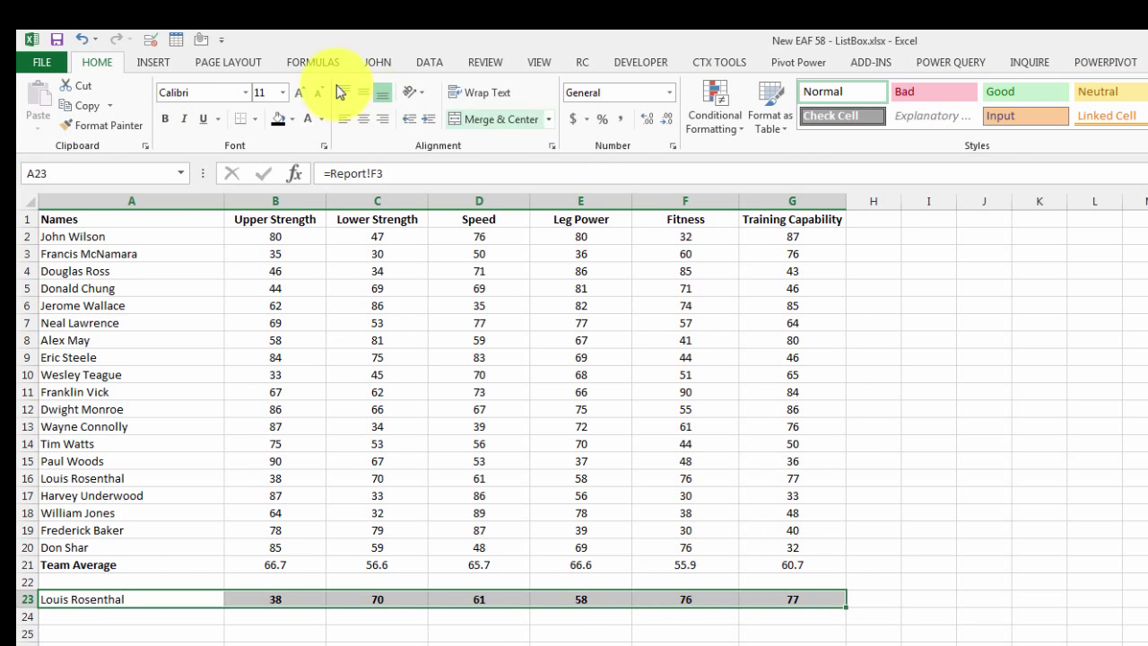
left_click(154, 65)
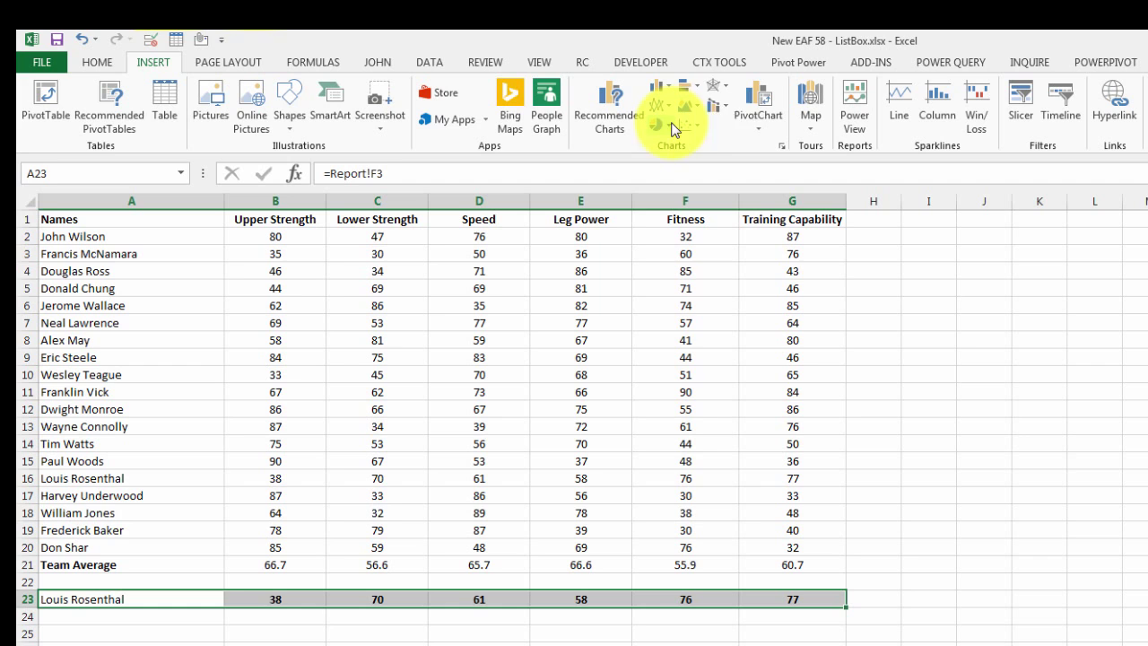
left_click(723, 93)
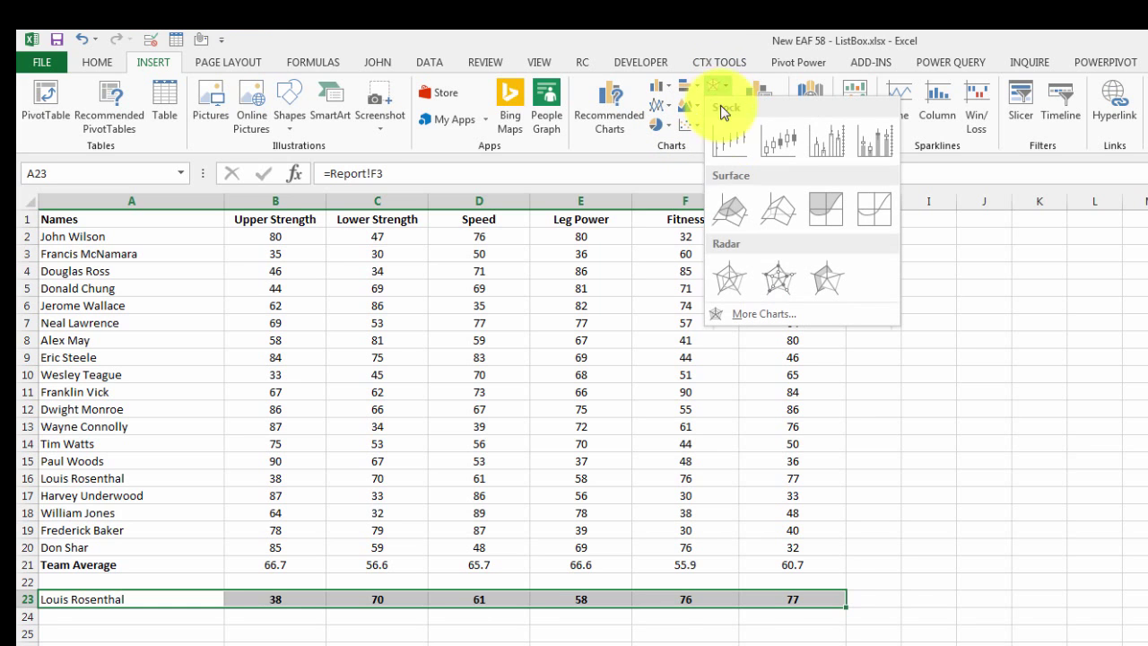
left_click(729, 280)
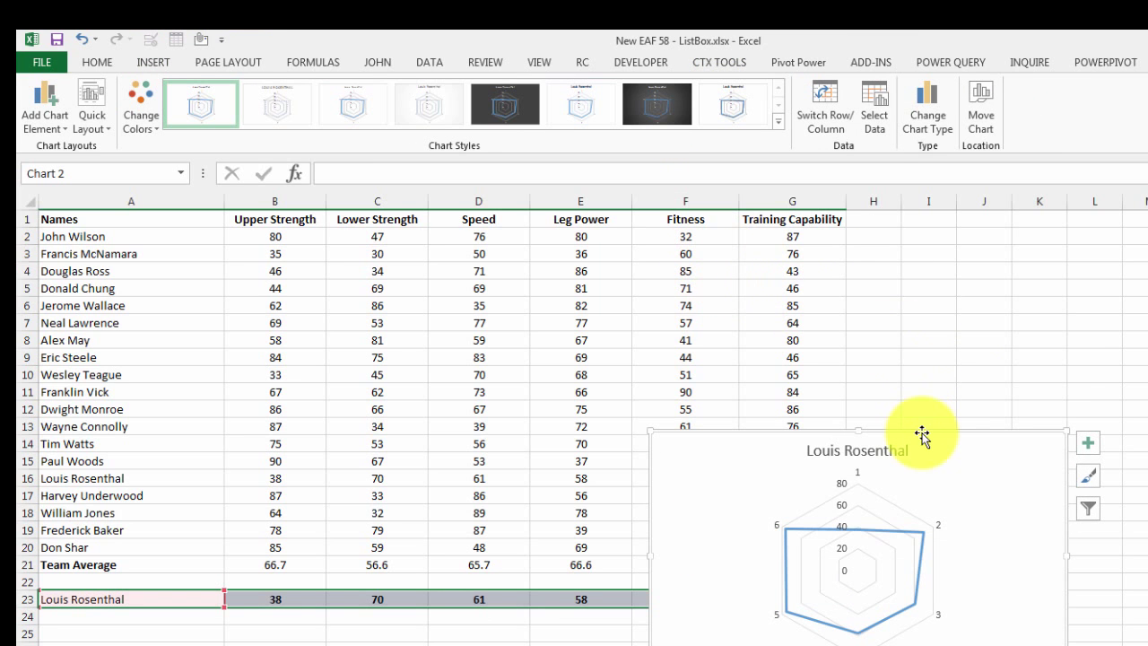
left_click_drag(930, 431, 1127, 282)
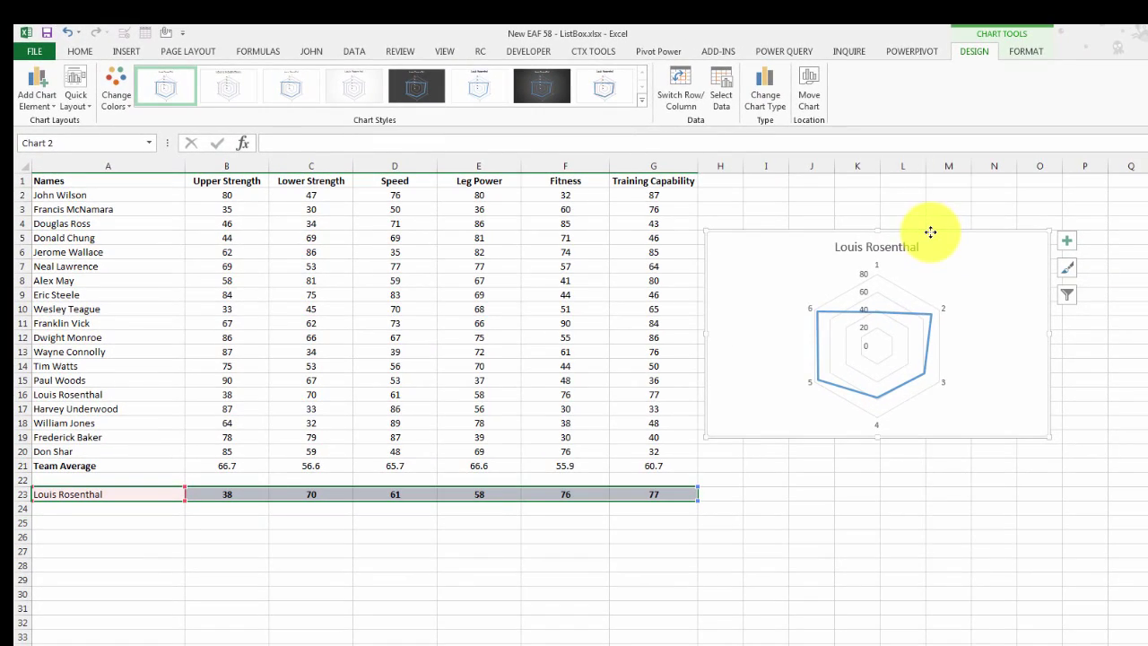
- Set the radar chart's category axis labels to the measure headings in B1:G1
right_click(911, 293)
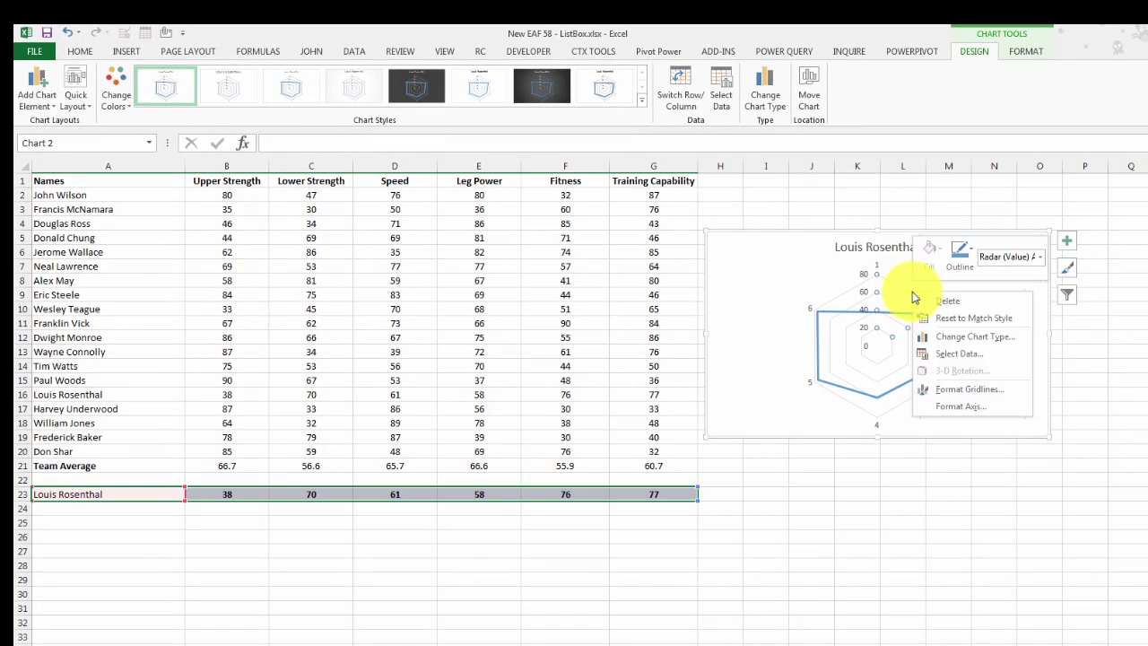
left_click(949, 353)
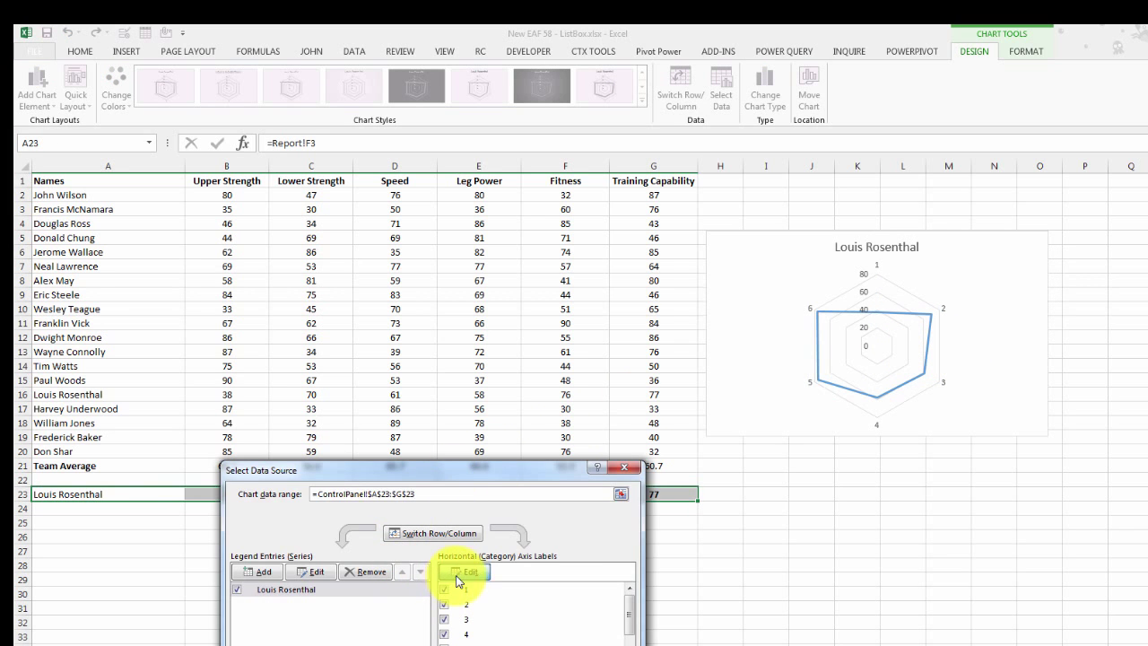
left_click(459, 572)
left_click_drag(249, 184, 689, 181)
left_click(454, 599)
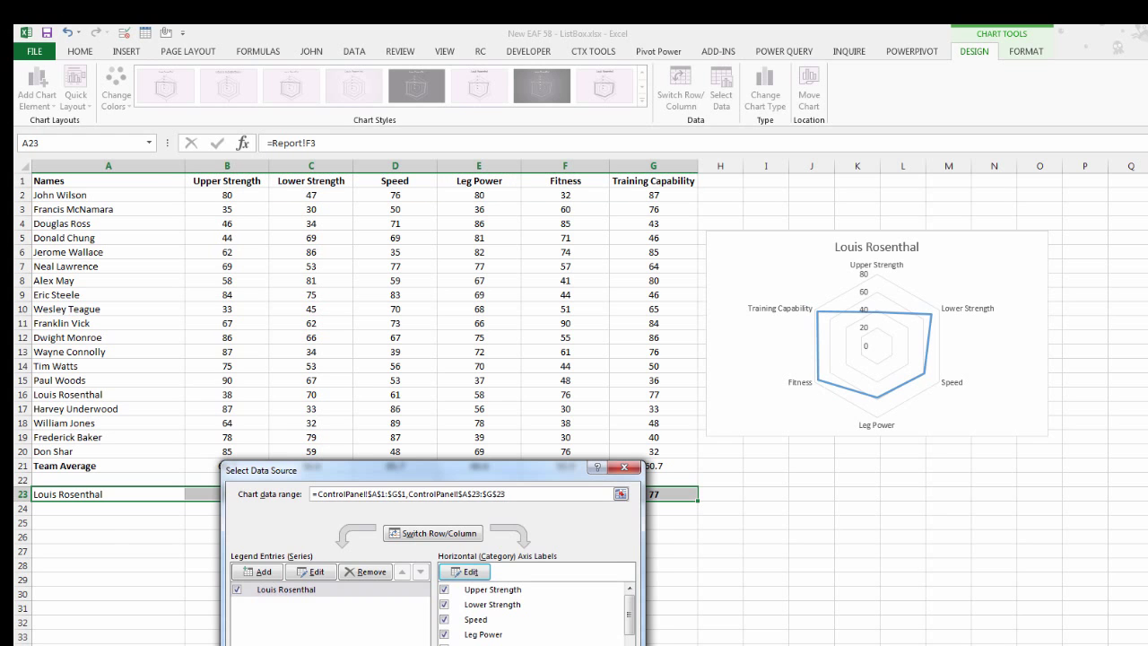
left_click(543, 642)
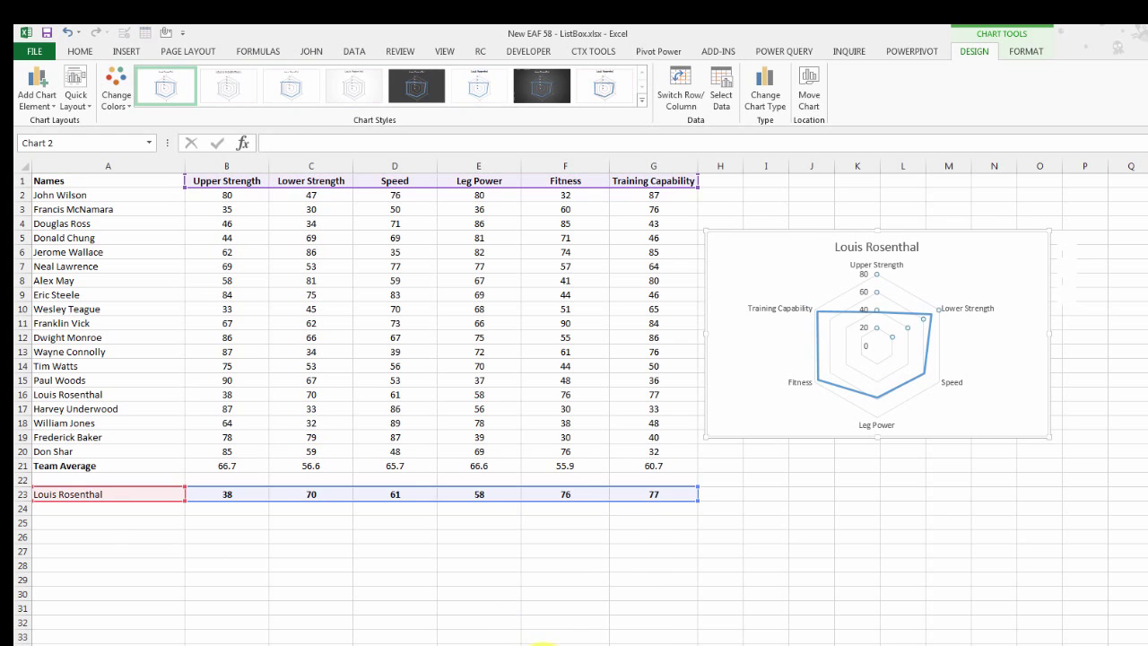
- Move the radar chart to the Report sheet as an object and position it directly beneath the name banner, starting at column F
right_click(743, 233)
left_click(823, 403)
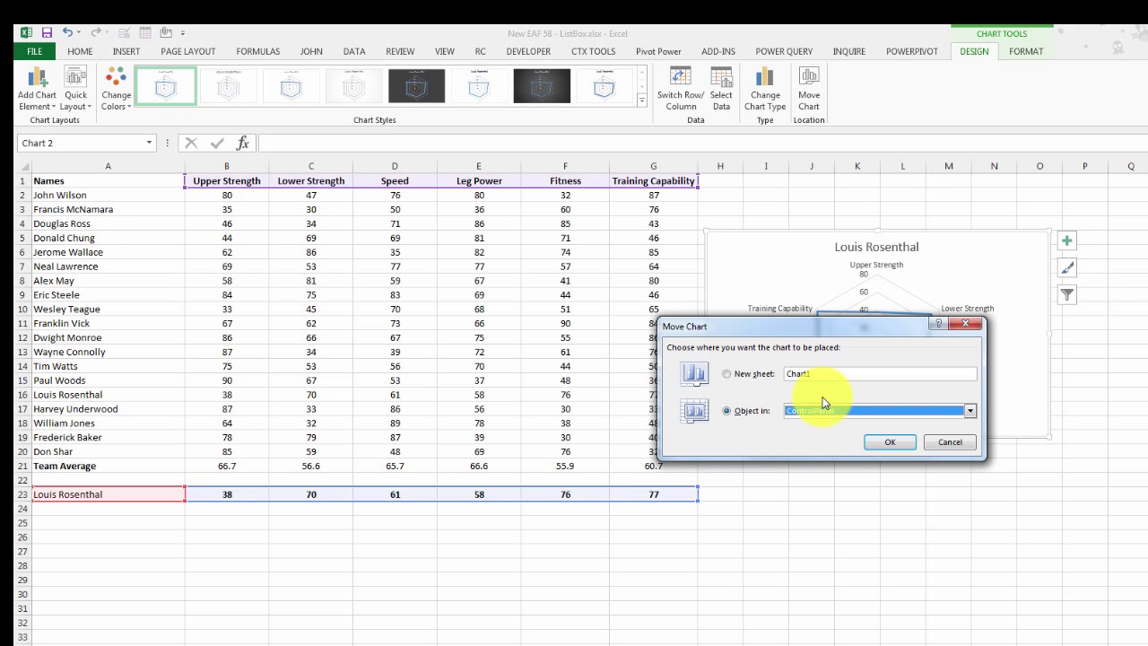
left_click(796, 411)
left_click(803, 433)
left_click(881, 442)
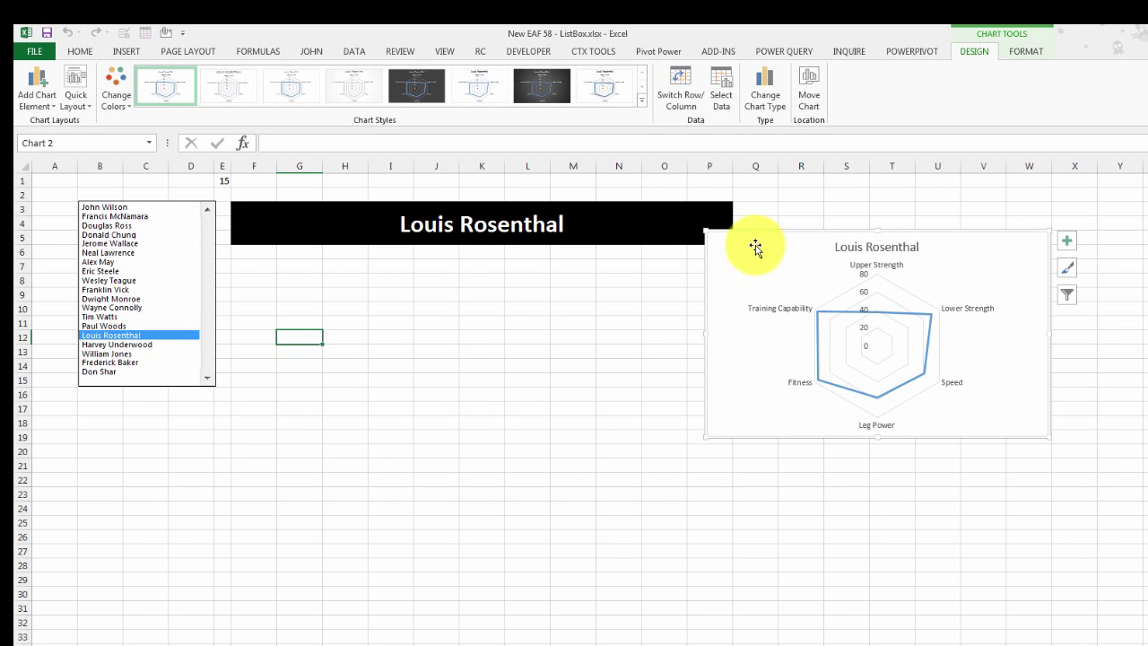
left_click_drag(759, 231, 282, 249)
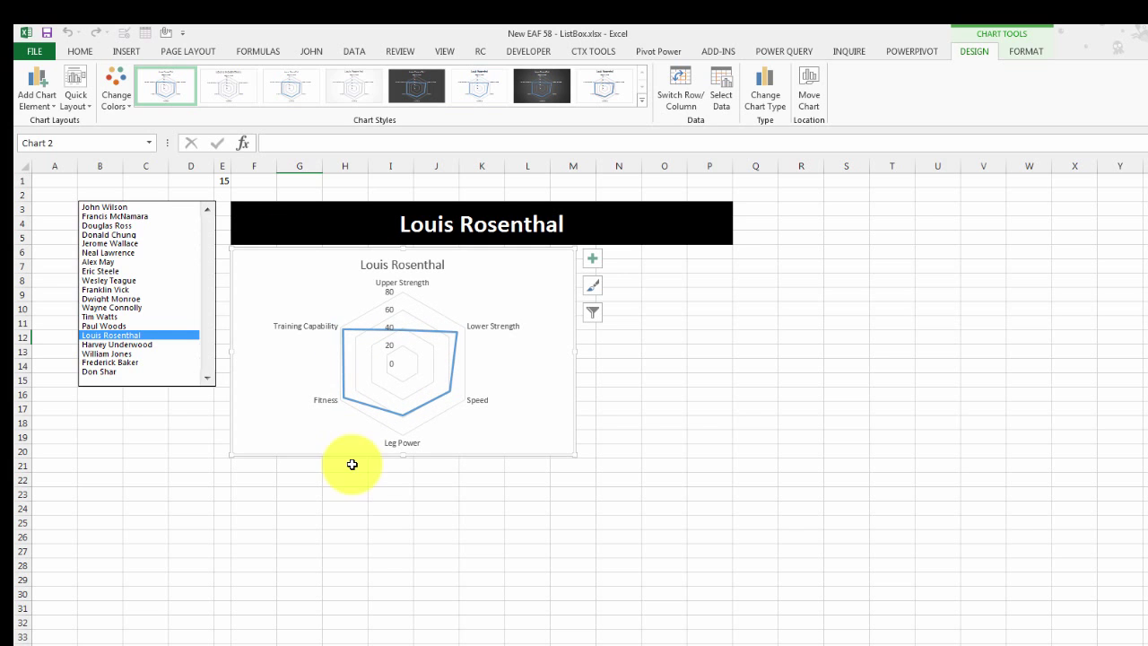
- Test the dashboard by selecting the fourth, seventh, twelfth and sixteenth players in the list box
left_click(369, 536)
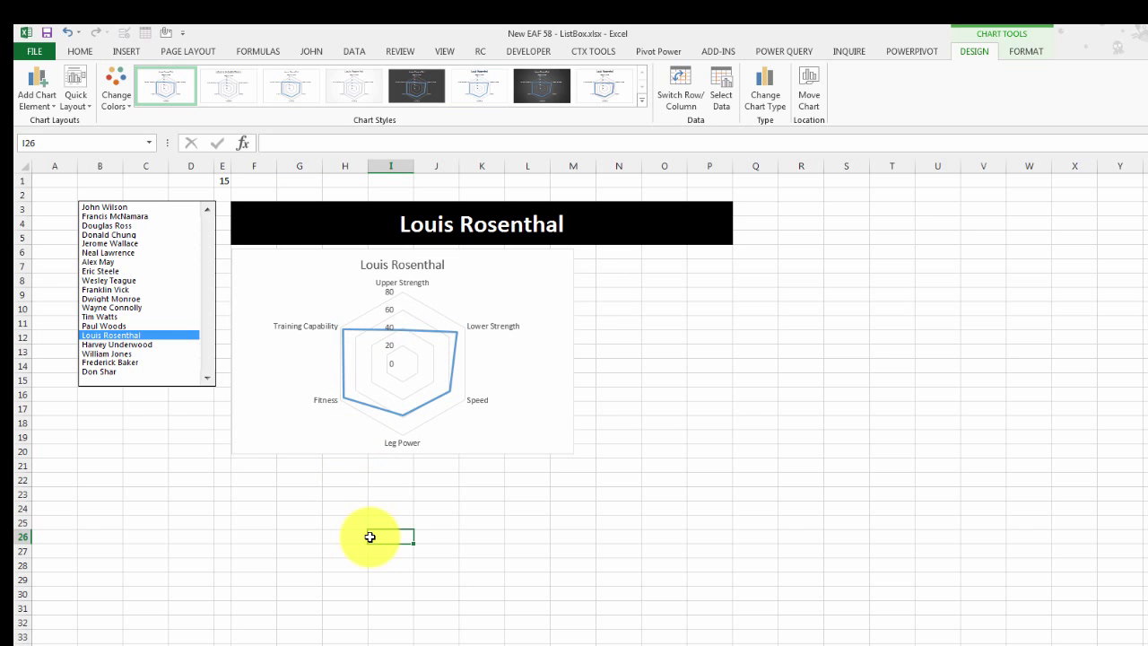
left_click(112, 235)
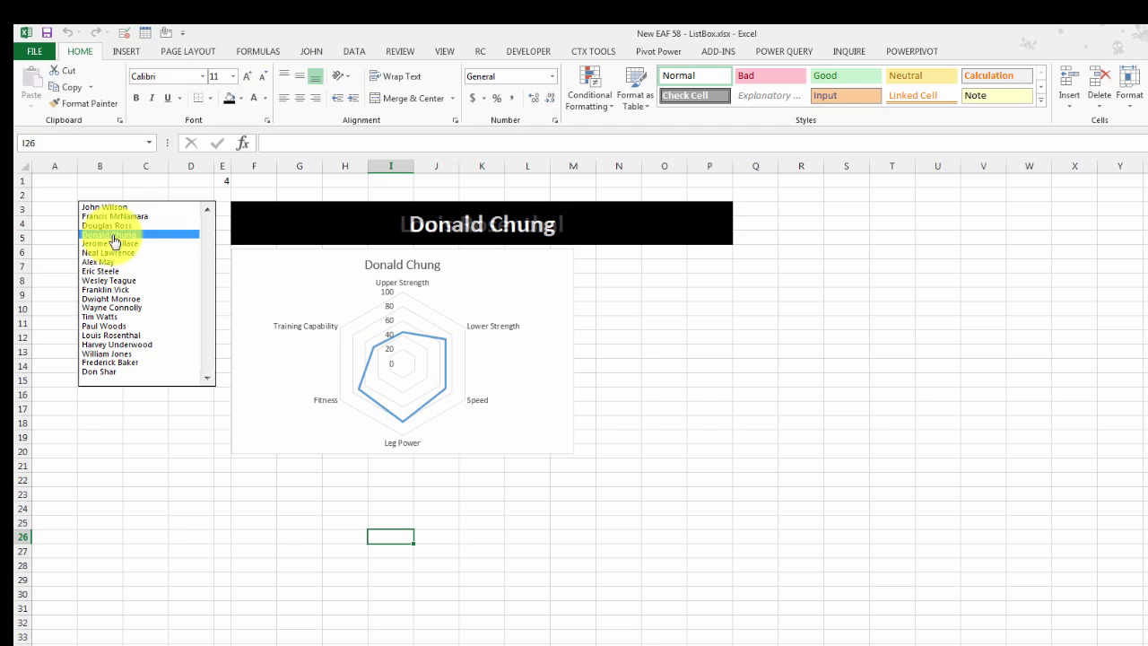
left_click(100, 261)
left_click(112, 307)
left_click(116, 344)
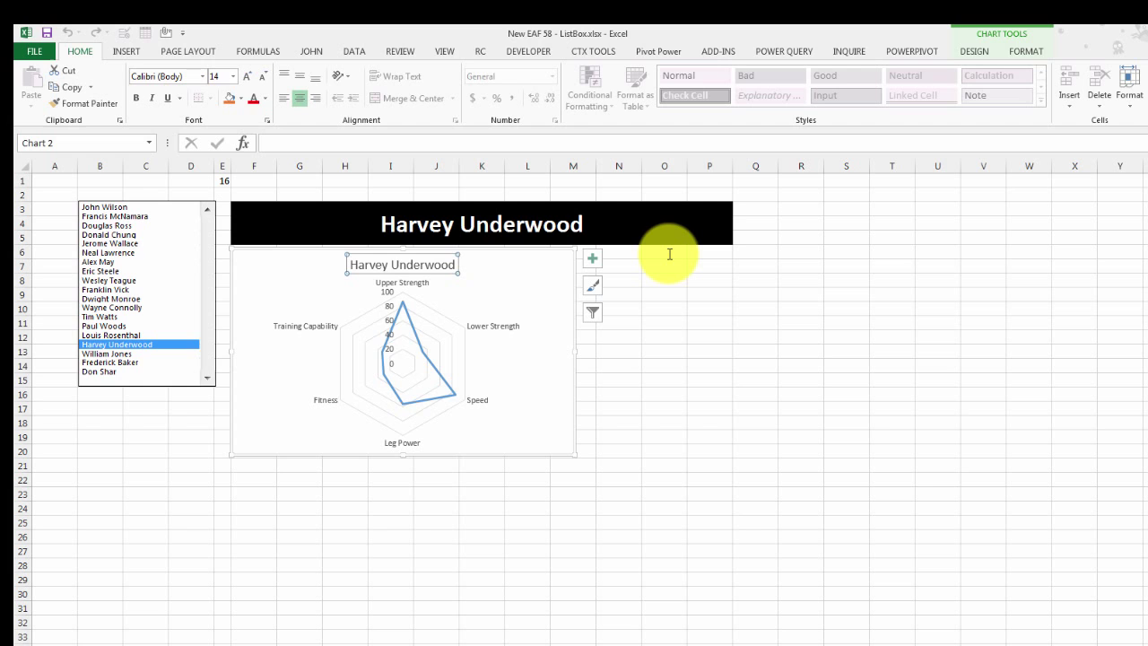
- Delete the title from the radar chart beneath the name banner
key("Delete")
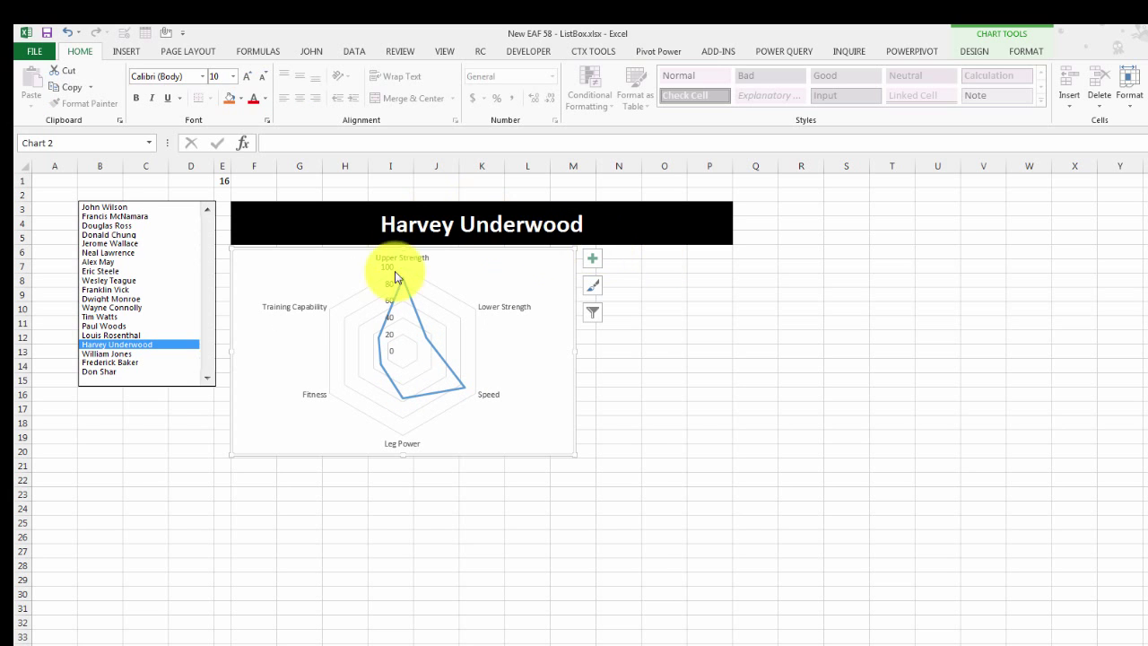
left_click(469, 553)
left_click(434, 313)
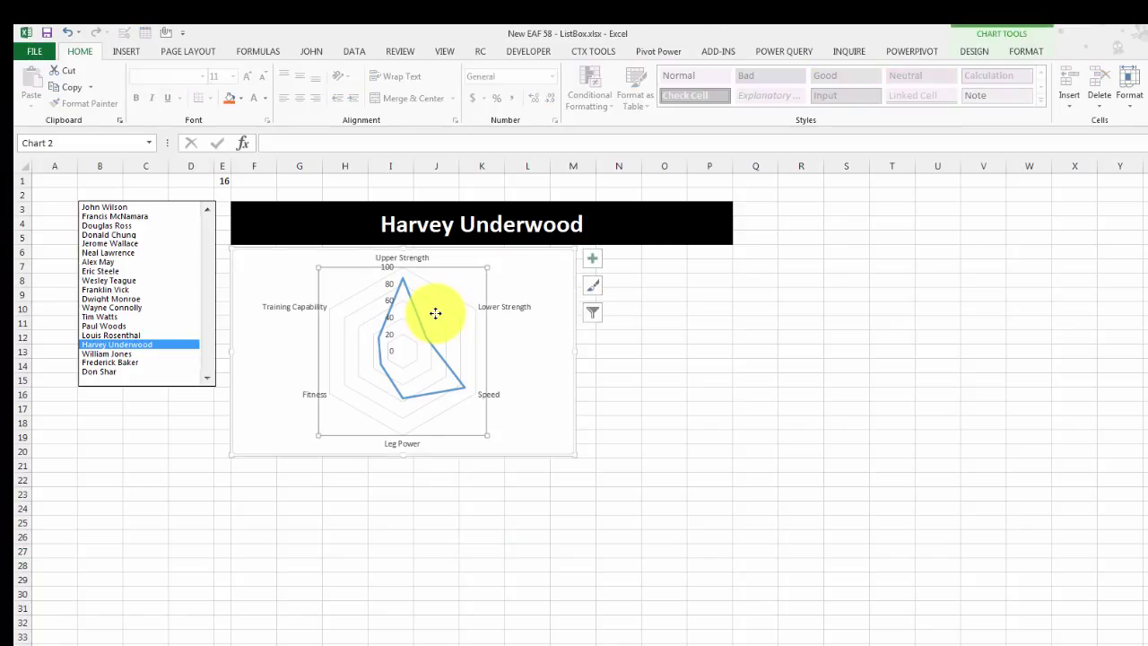
left_click(368, 523)
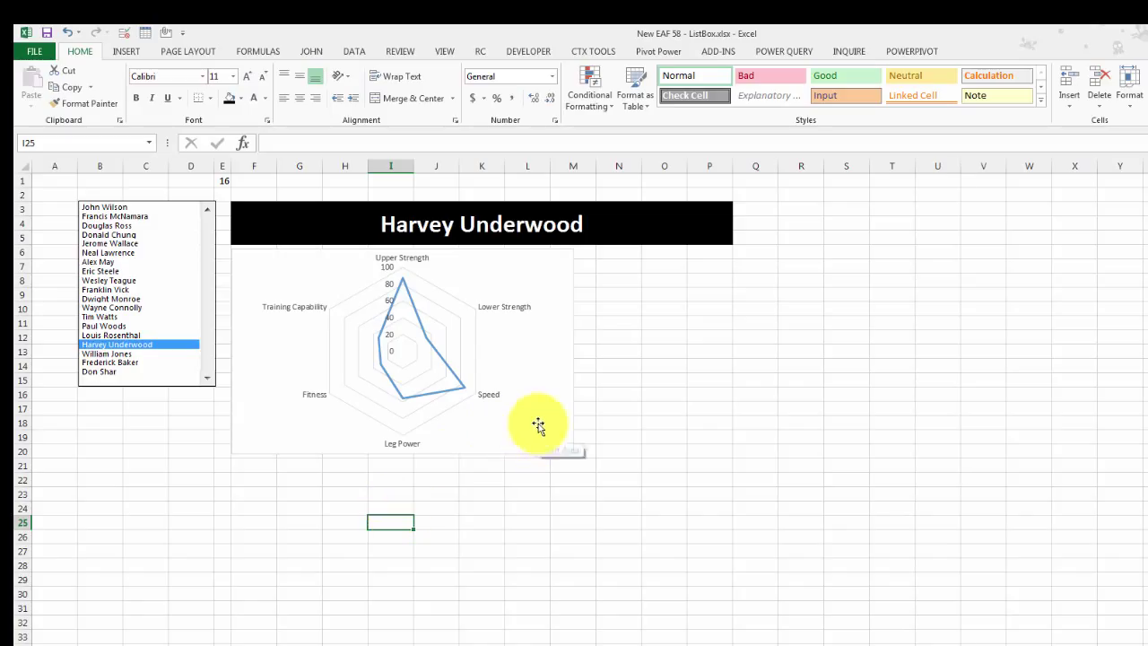
- Narrow the radar chart from its right side so that it ends in column L
left_click(565, 359)
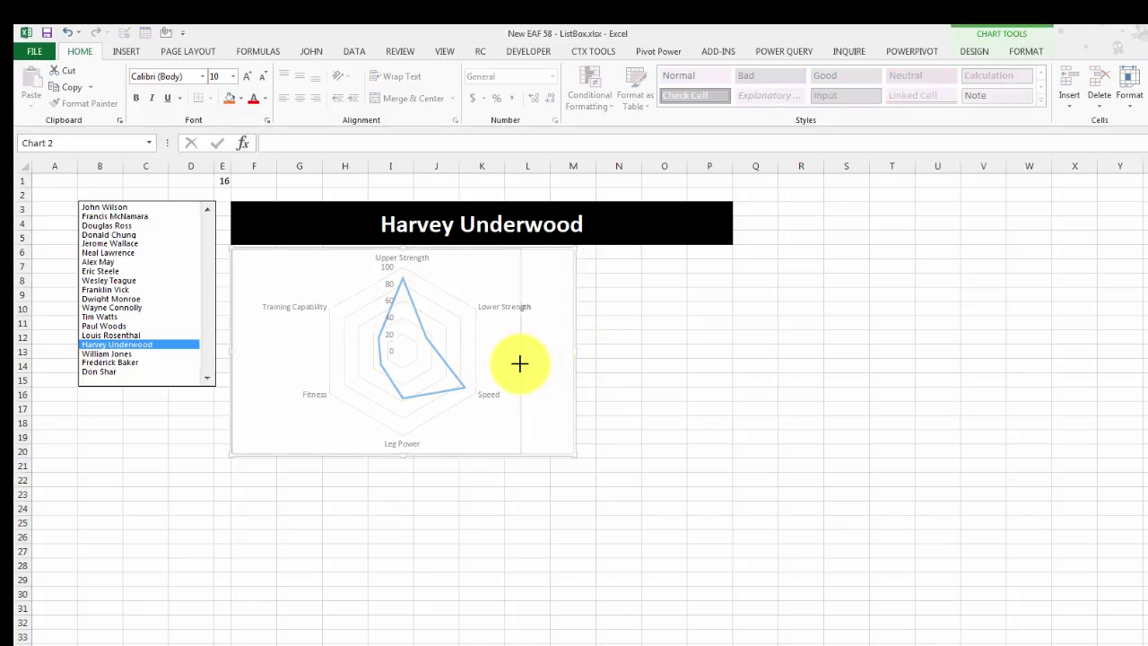
left_click_drag(520, 362, 520, 362)
left_click(425, 539)
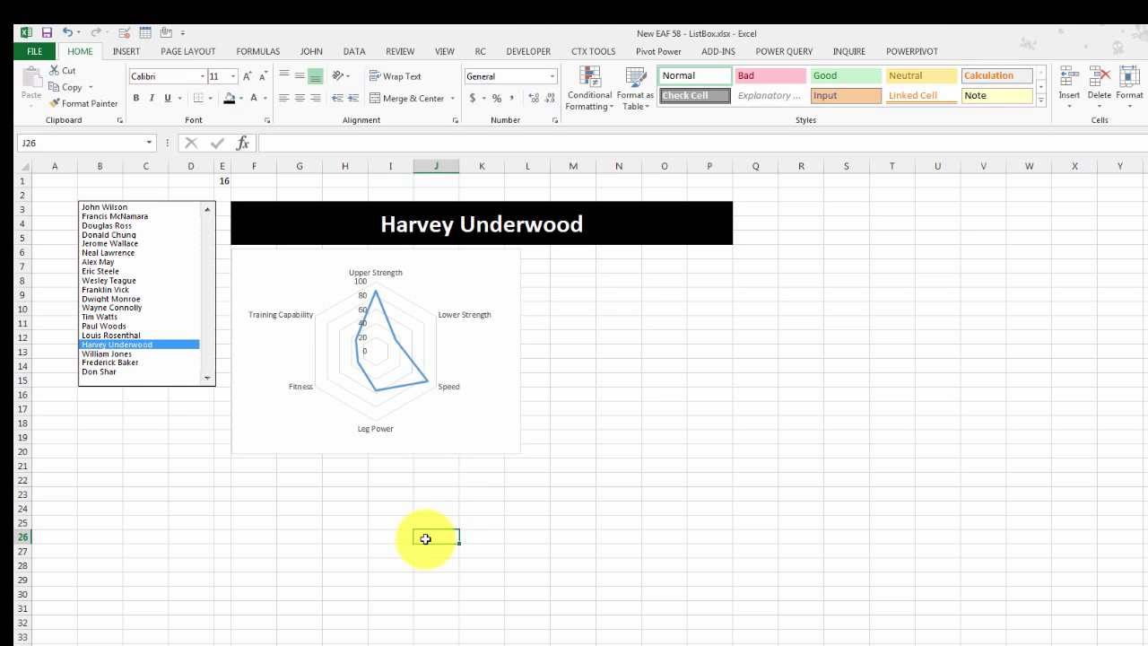
left_click(507, 340)
left_click(493, 523)
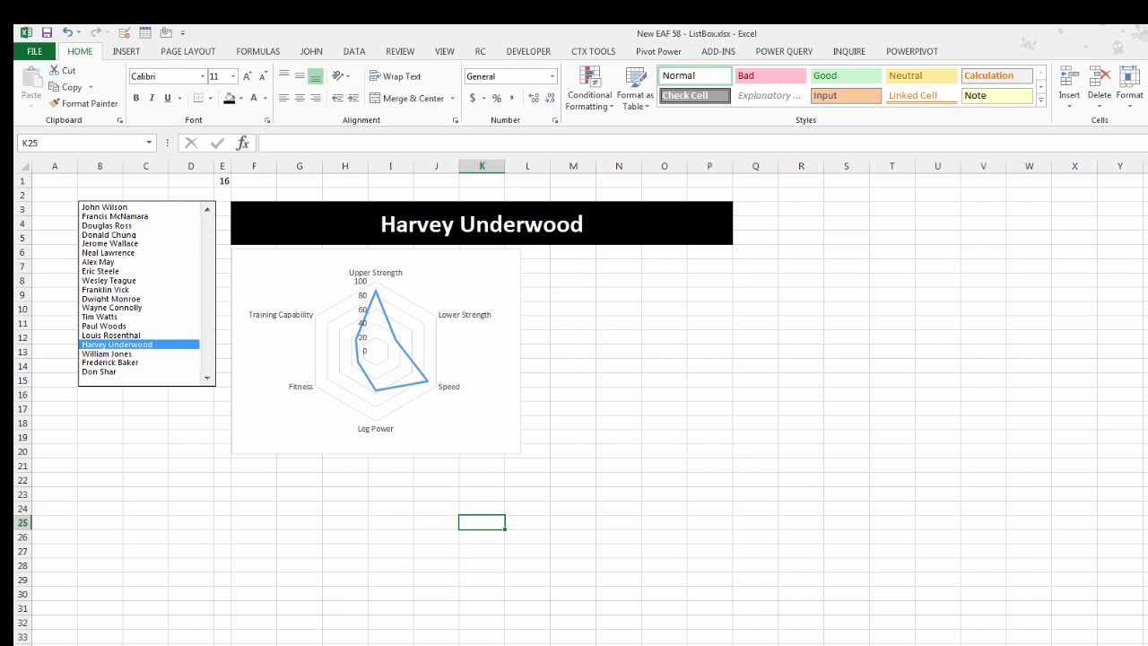
- Insert a clustered column chart from the selected player's row A23:G23 on the ControlPanel sheet
key("ctrl+Page_Down")
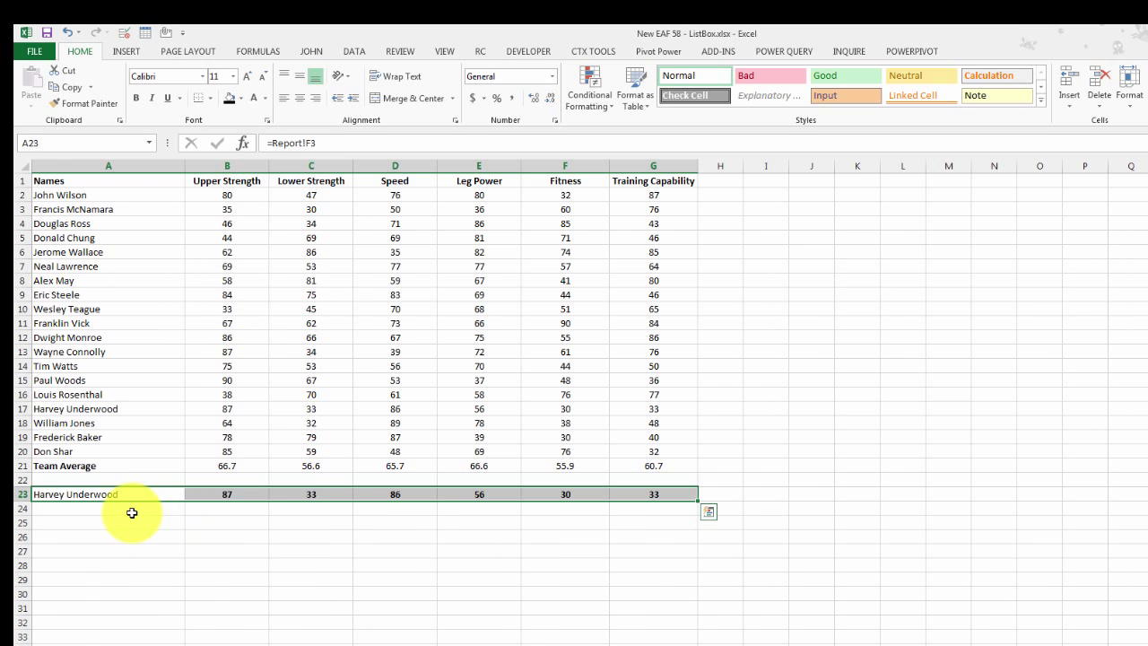
left_click(130, 508)
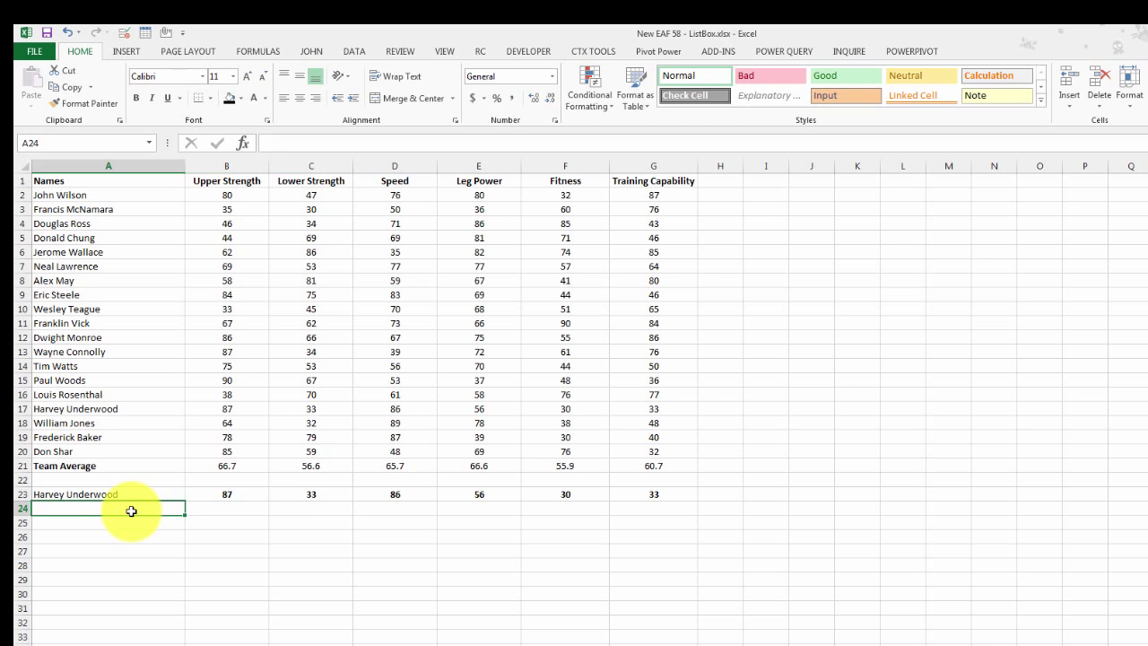
left_click_drag(133, 493, 628, 493)
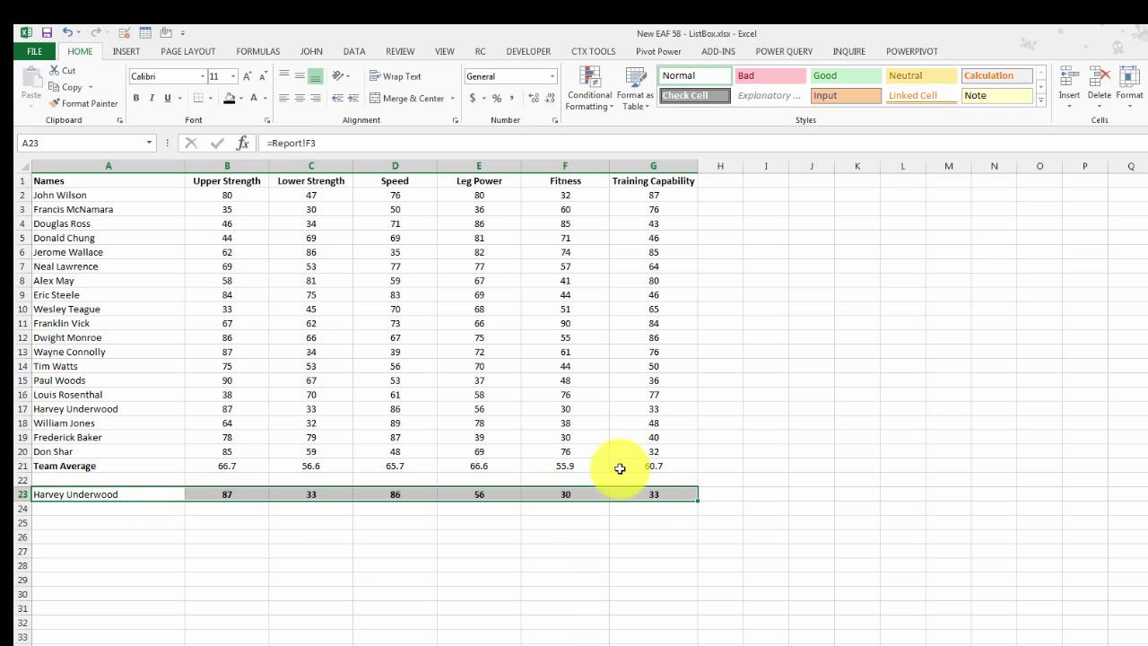
left_click(126, 53)
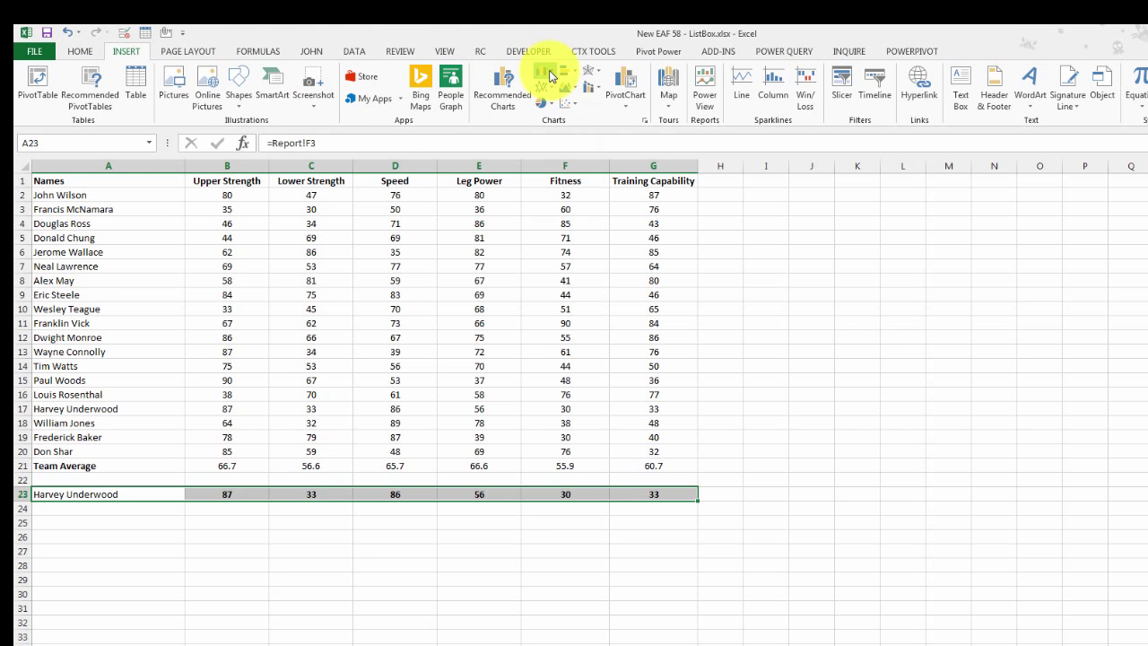
left_click(550, 77)
left_click(554, 117)
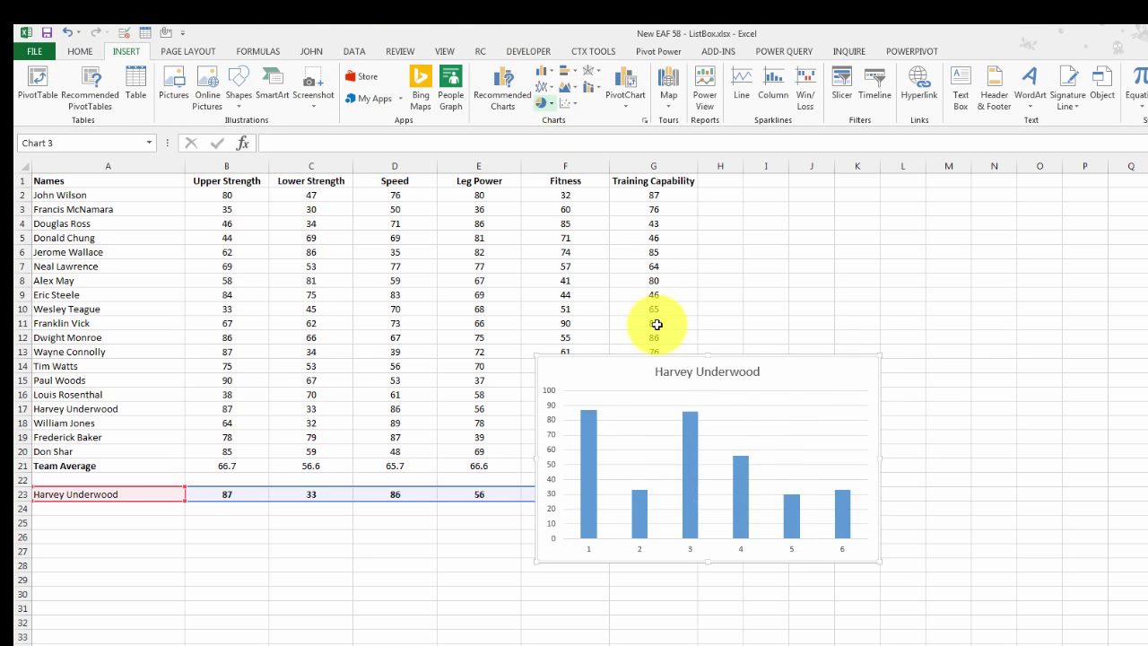
- Set the column chart's category axis labels to the measure headings in B1:G1
left_click_drag(756, 367, 769, 391)
right_click(768, 386)
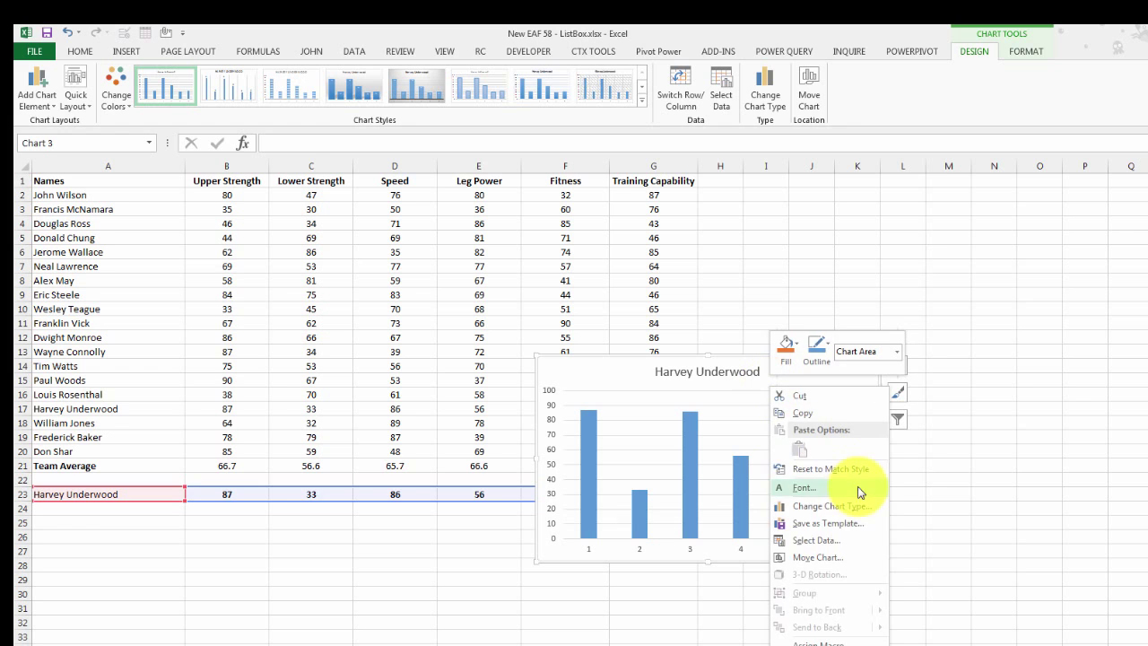
left_click(841, 545)
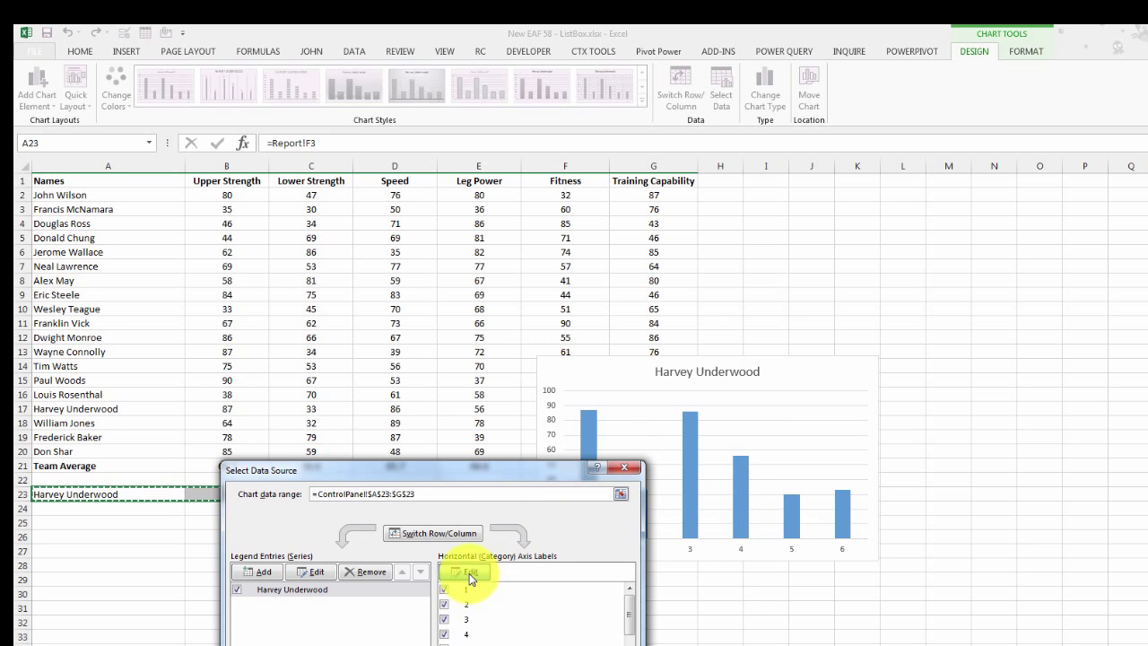
left_click(466, 572)
left_click_drag(219, 185, 668, 180)
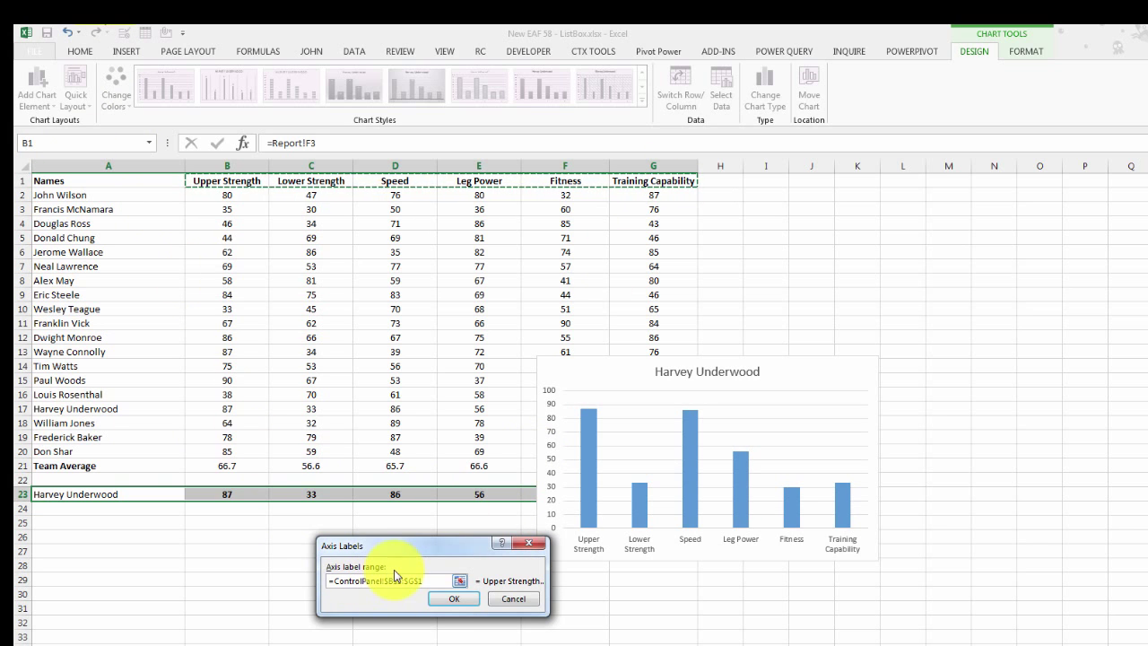
left_click(453, 600)
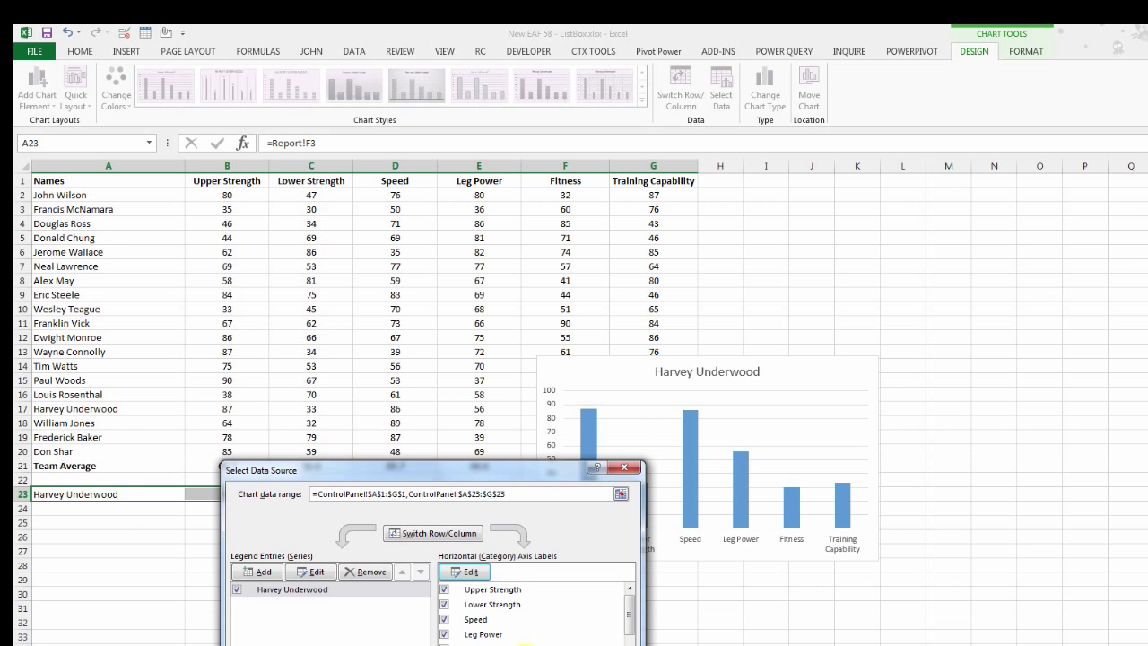
left_click(556, 644)
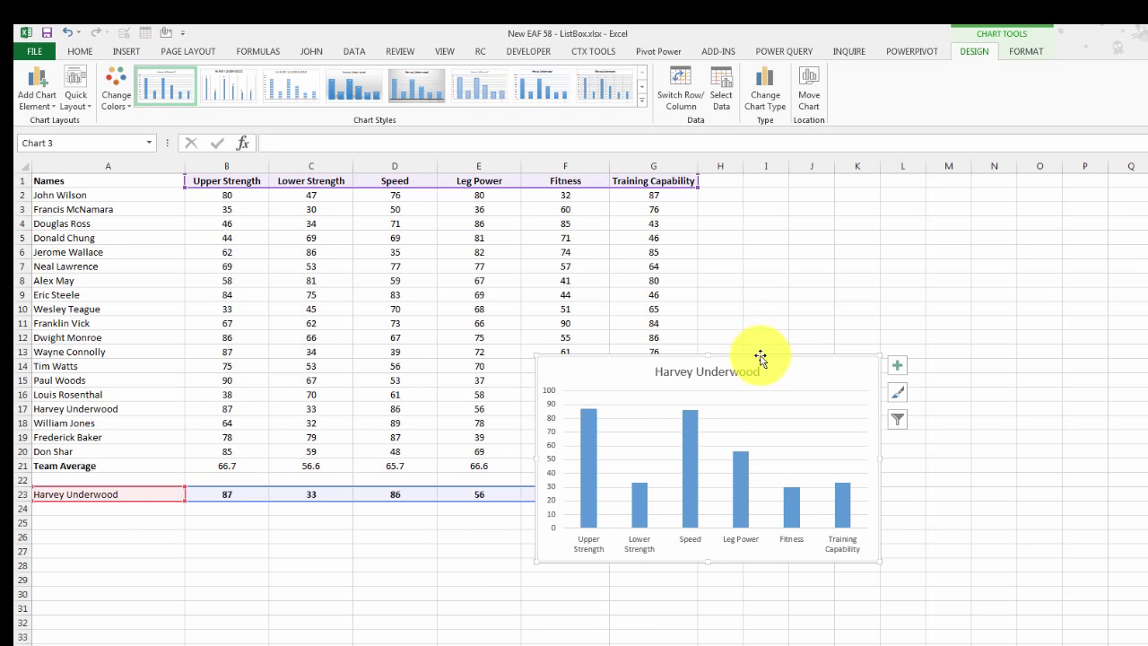
- Move the column chart to the Report sheet as an object and fit it directly beside the radar chart, ending in column S
left_click_drag(665, 347, 457, 295)
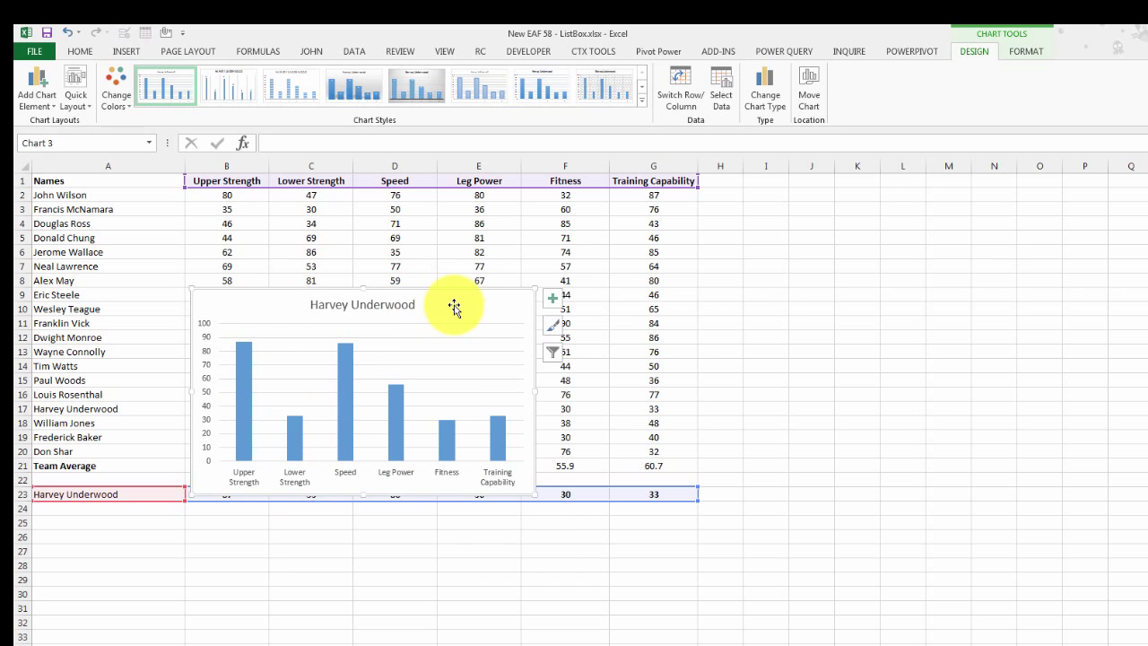
right_click(454, 305)
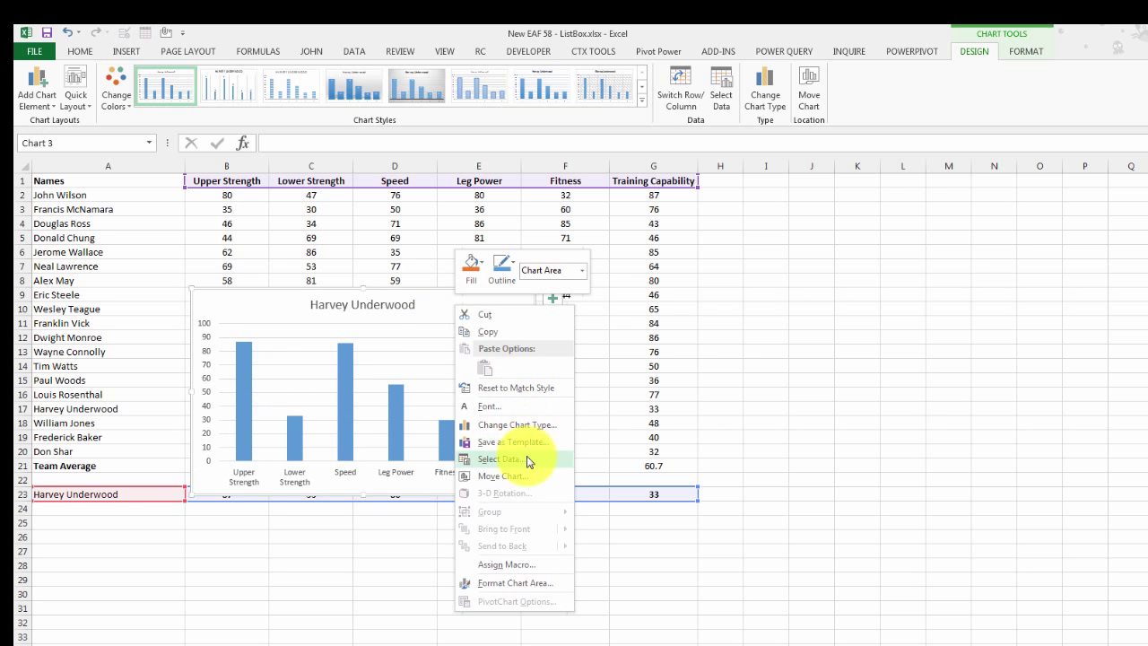
left_click(527, 479)
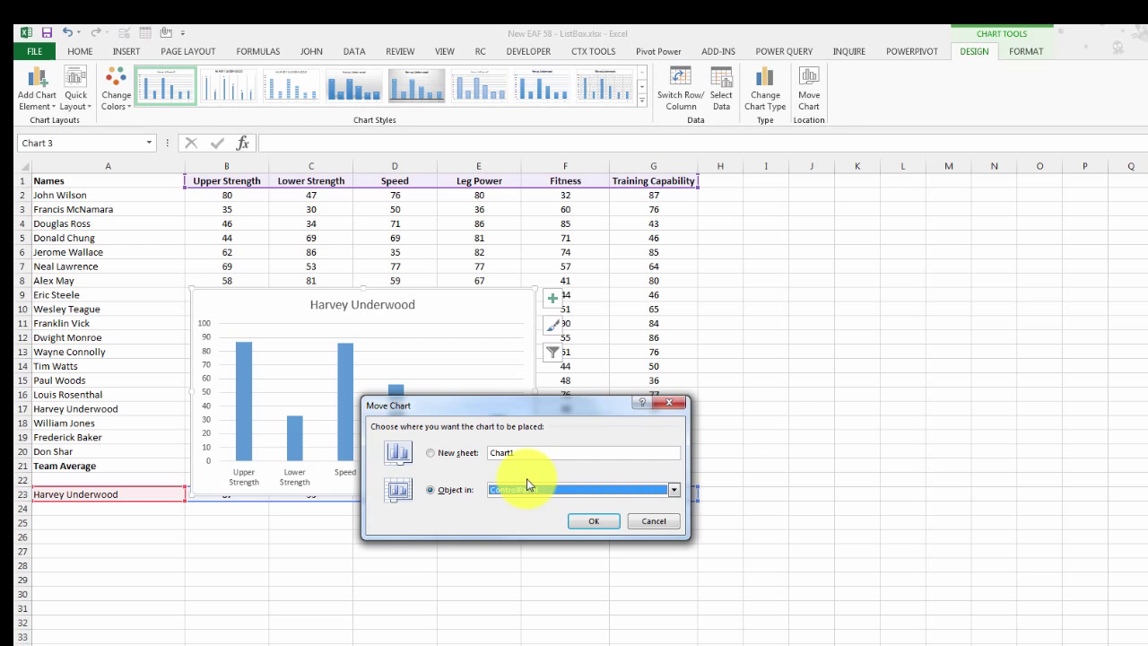
left_click(518, 496)
left_click(520, 511)
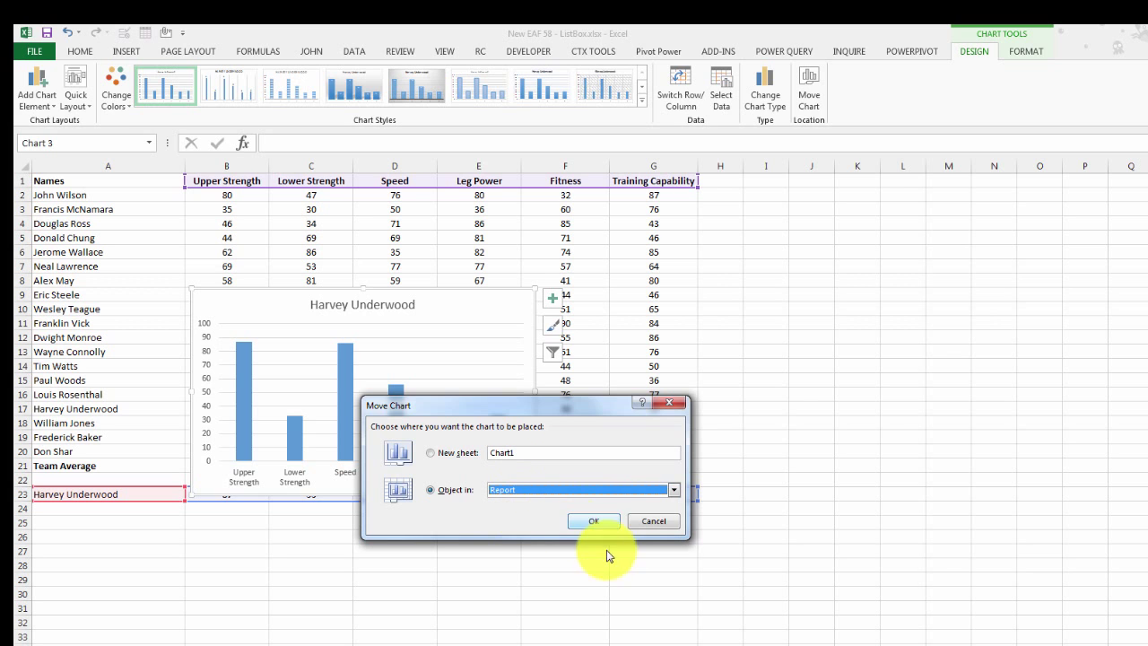
left_click(599, 523)
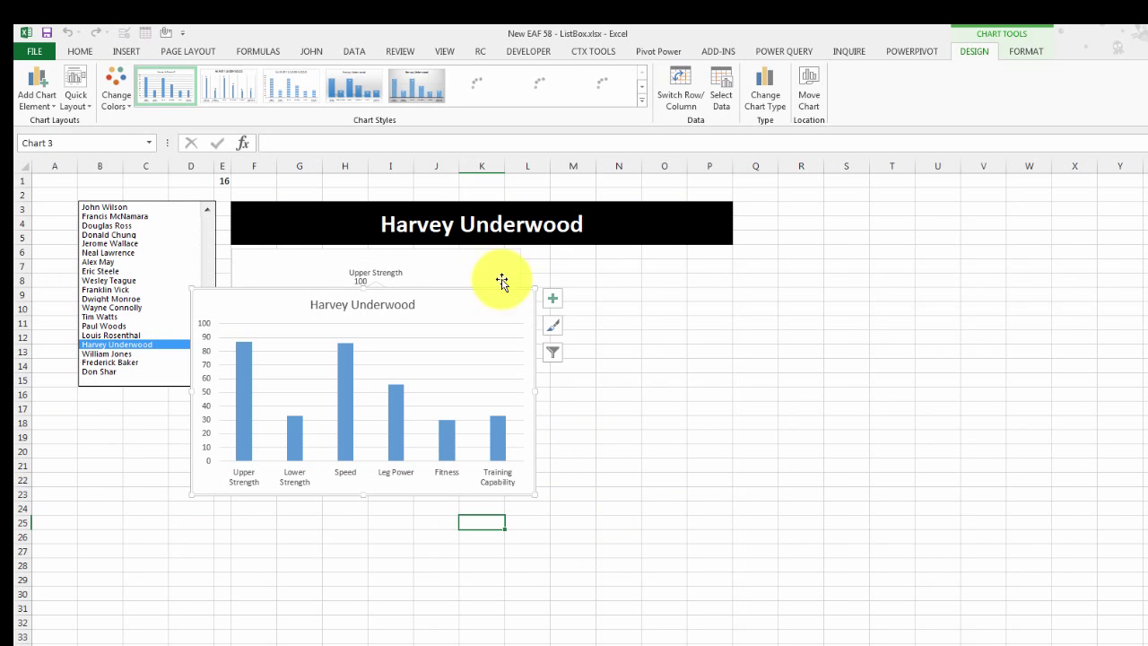
mouse_move(436, 291)
left_mouse_down()
mouse_move(676, 274)
mouse_move(769, 257)
mouse_move(771, 243)
mouse_move(764, 252)
left_mouse_up()
left_click_drag(864, 353, 849, 350)
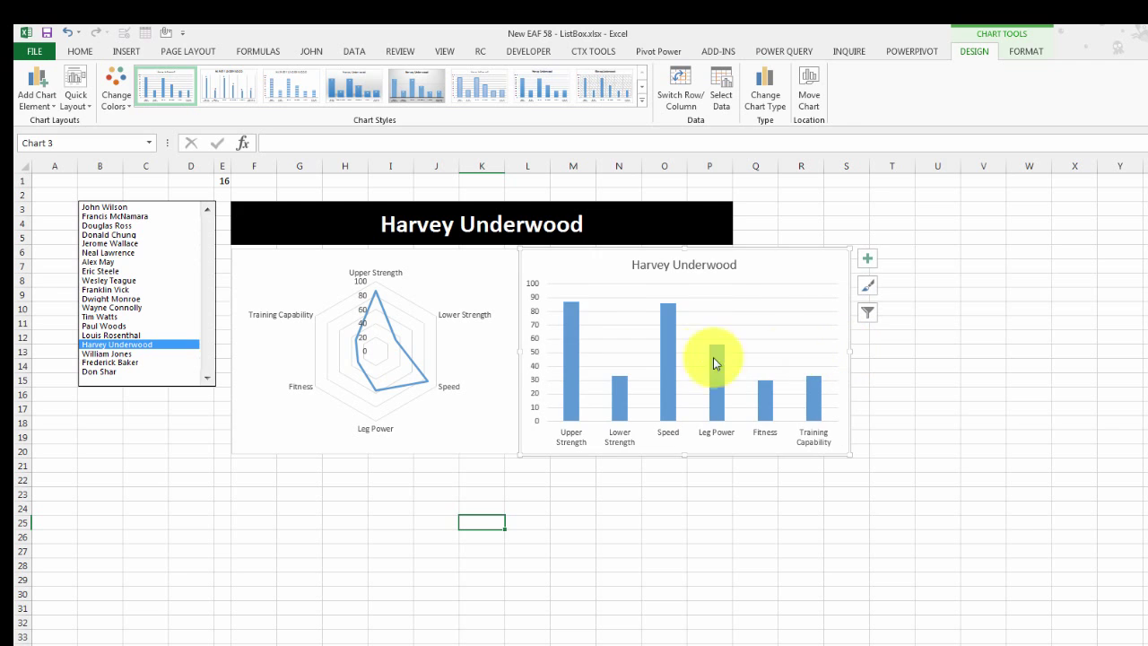
- Add data labels to the bars of the column chart
left_click(572, 348)
right_click(574, 348)
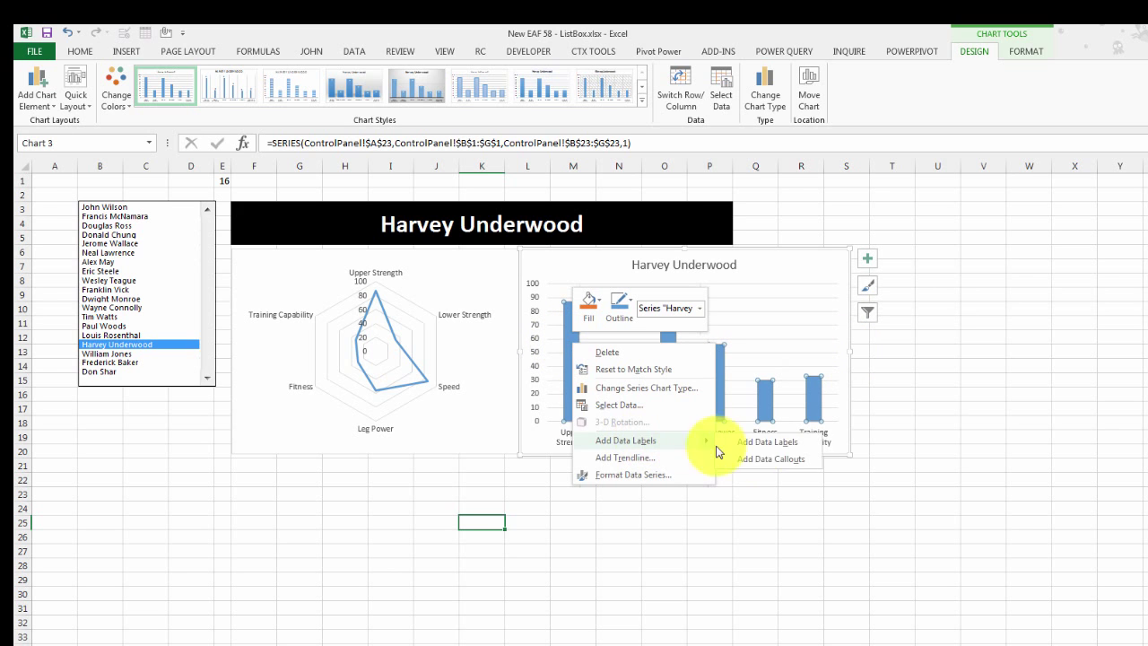
left_click(625, 441)
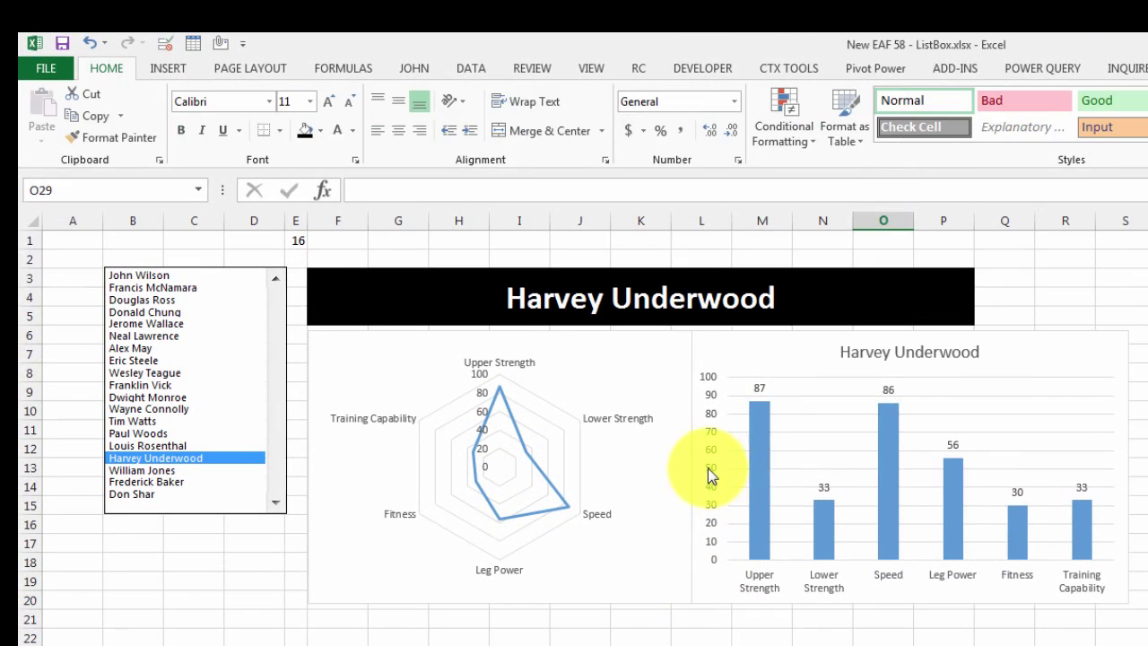
- Delete the vertical value axis and the horizontal gridlines from the column chart
left_click(536, 353)
key("Delete")
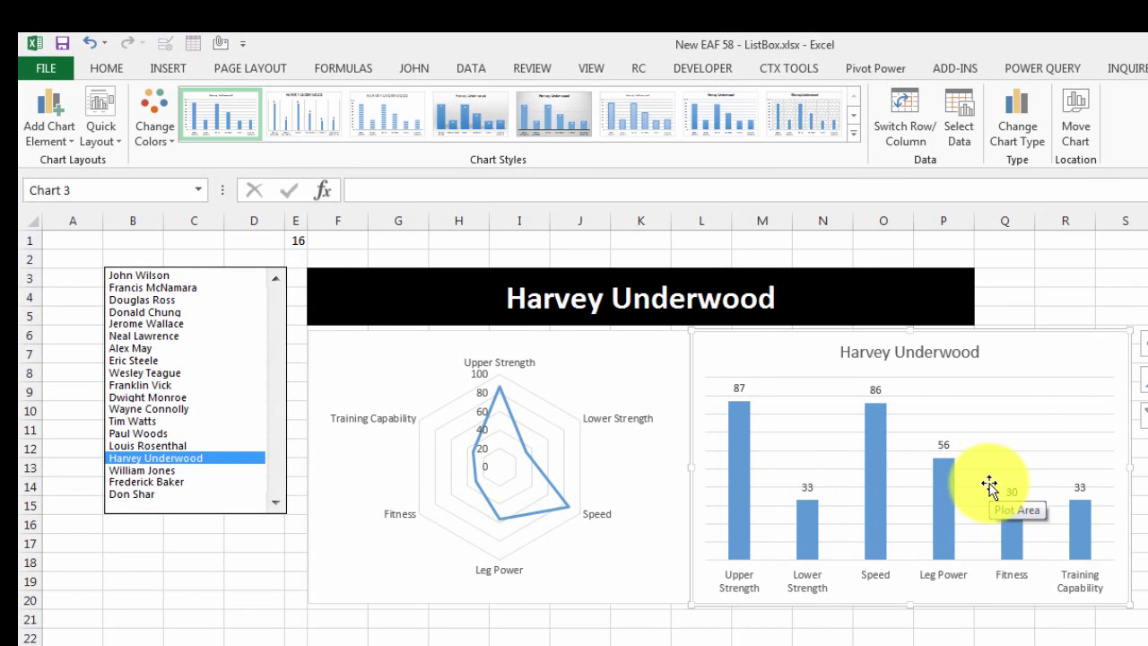
left_click(1006, 434)
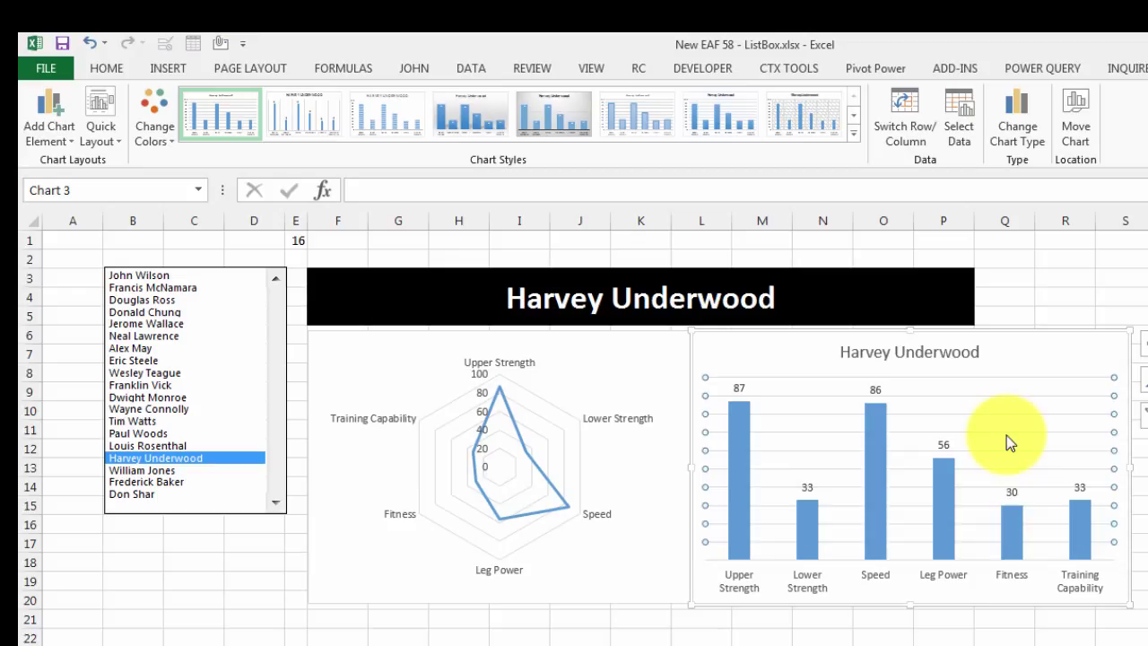
key("Delete")
key("Escape")
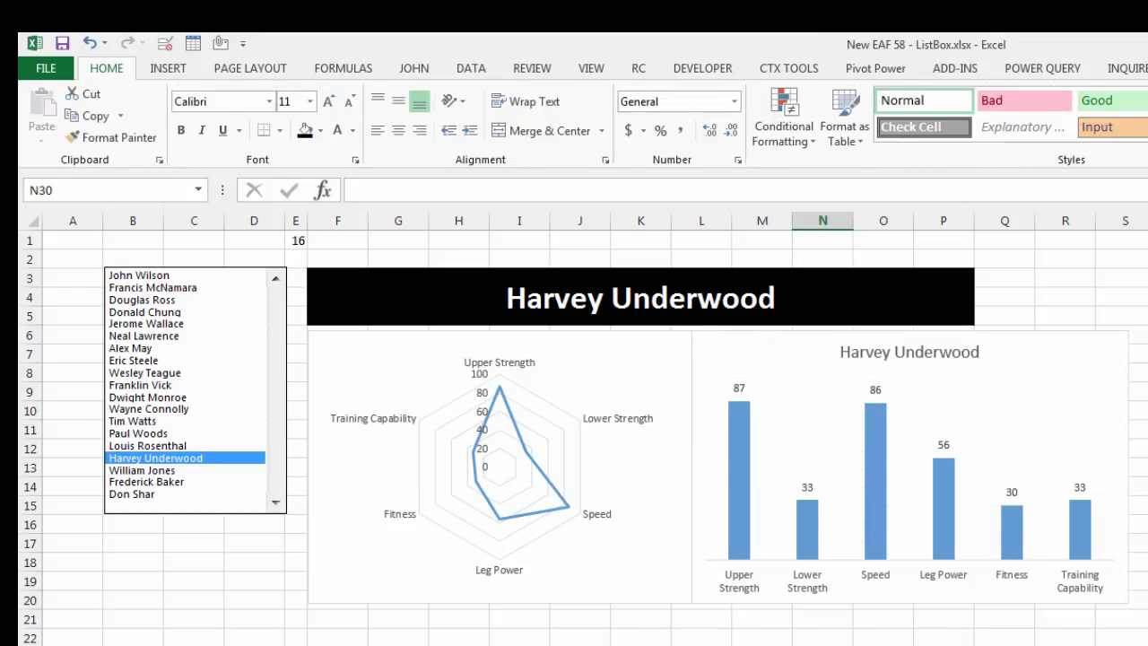
- Set the chart area border to No line for both the column chart and the radar chart
left_click(1013, 336)
right_click(1013, 335)
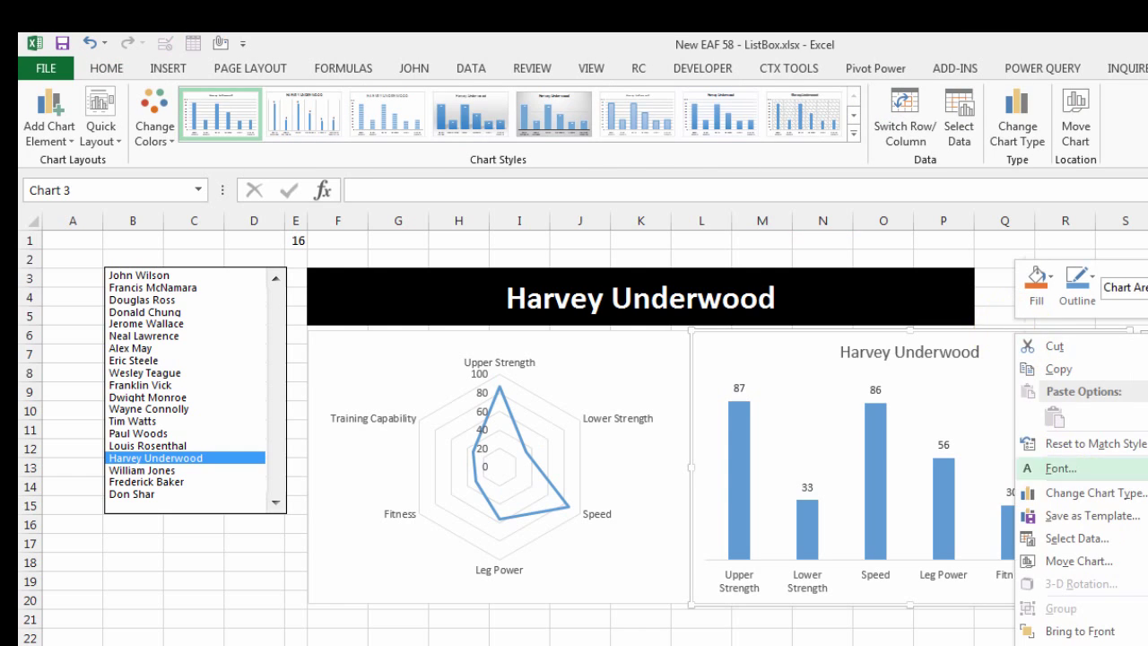
key("Escape")
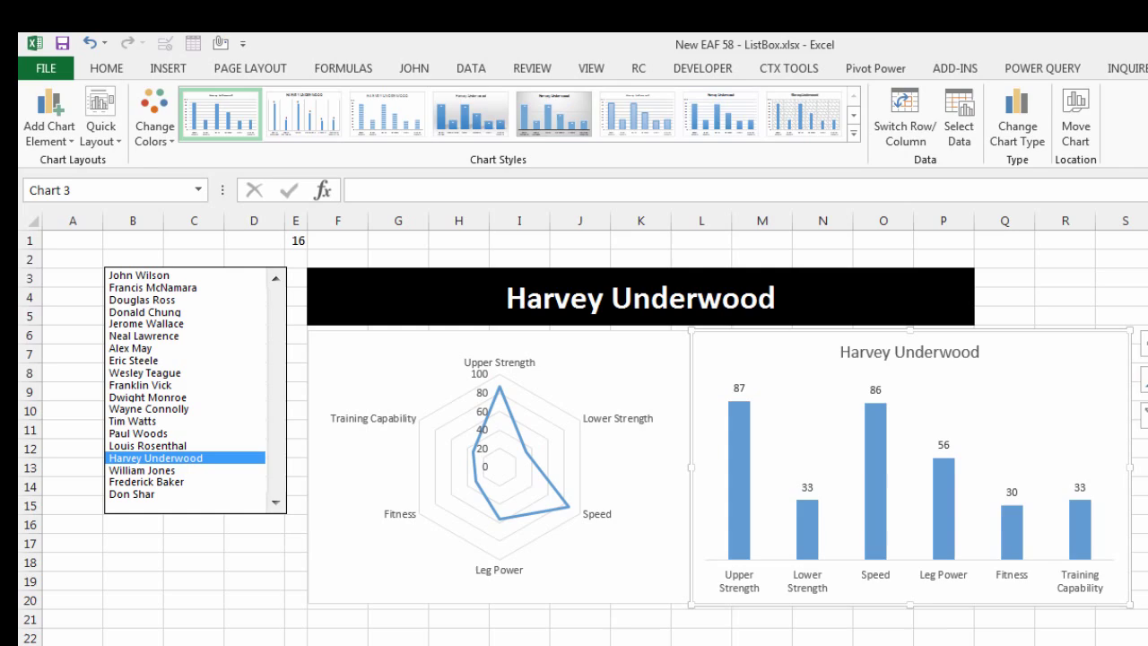
key("Escape")
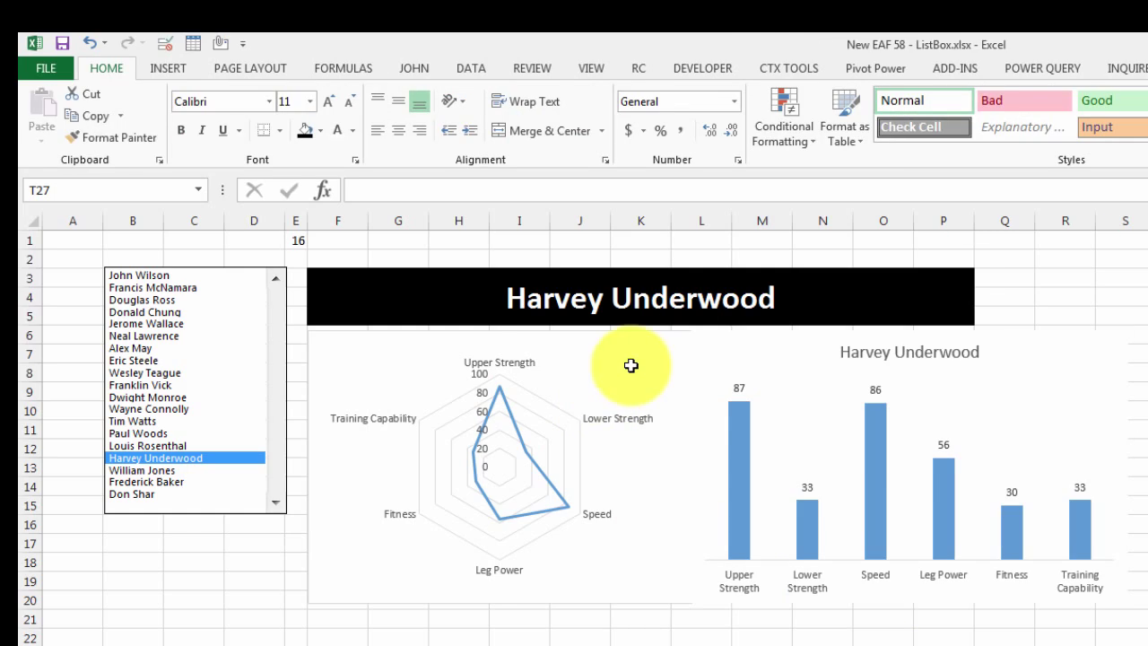
left_click(656, 348)
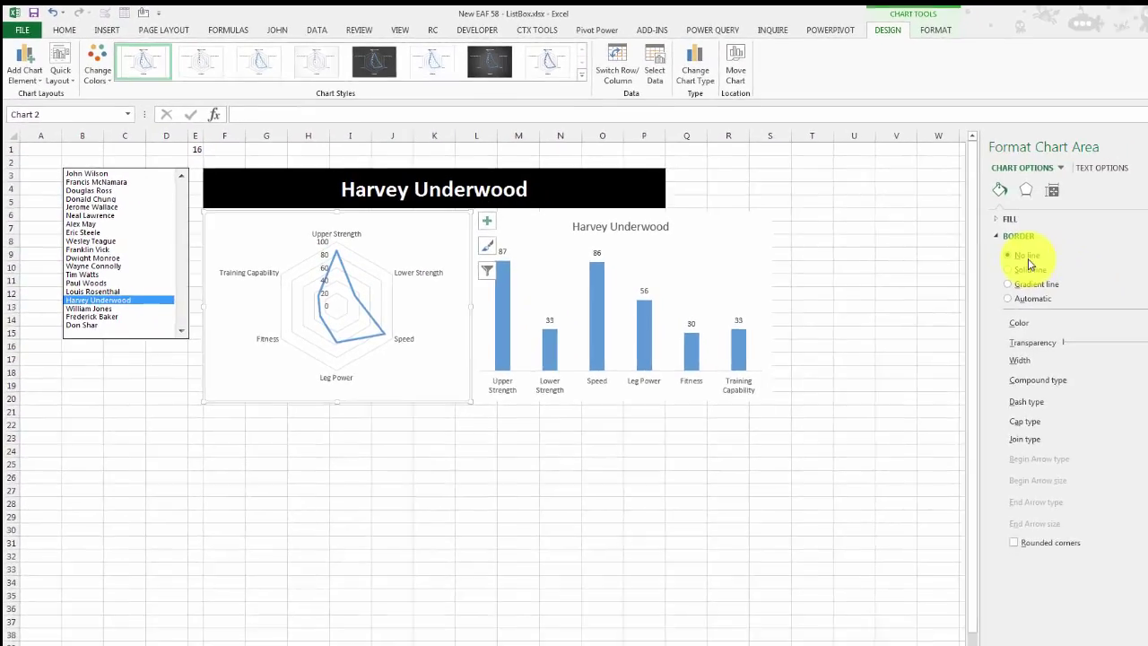
left_click(408, 467)
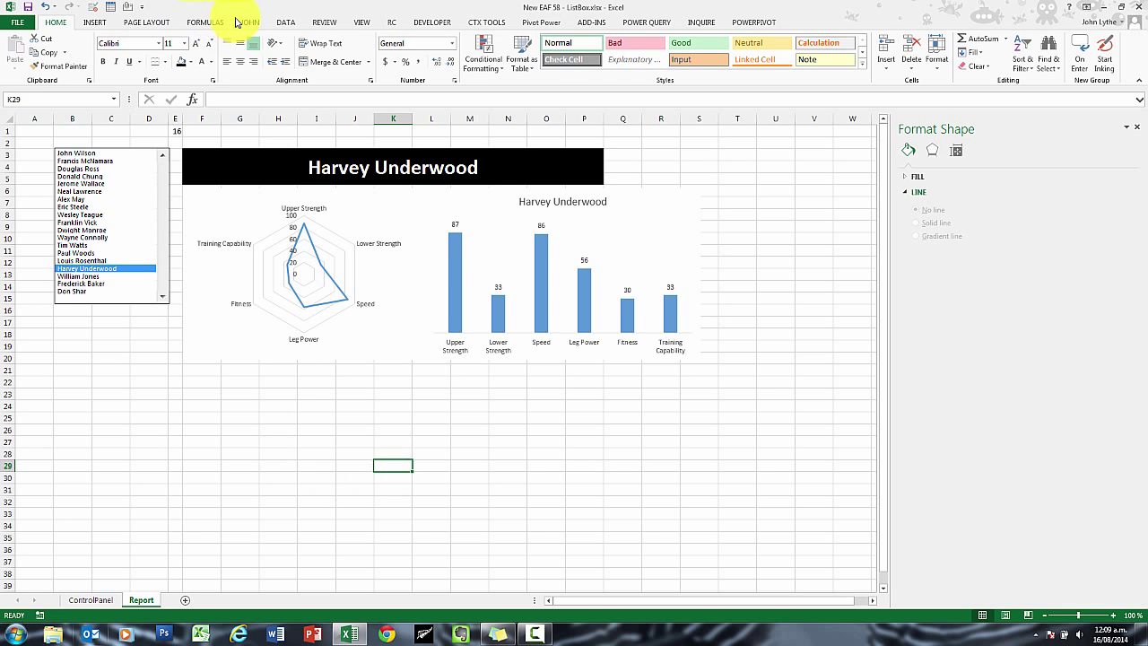
- Hide the worksheet gridlines on the Report sheet
left_click(360, 23)
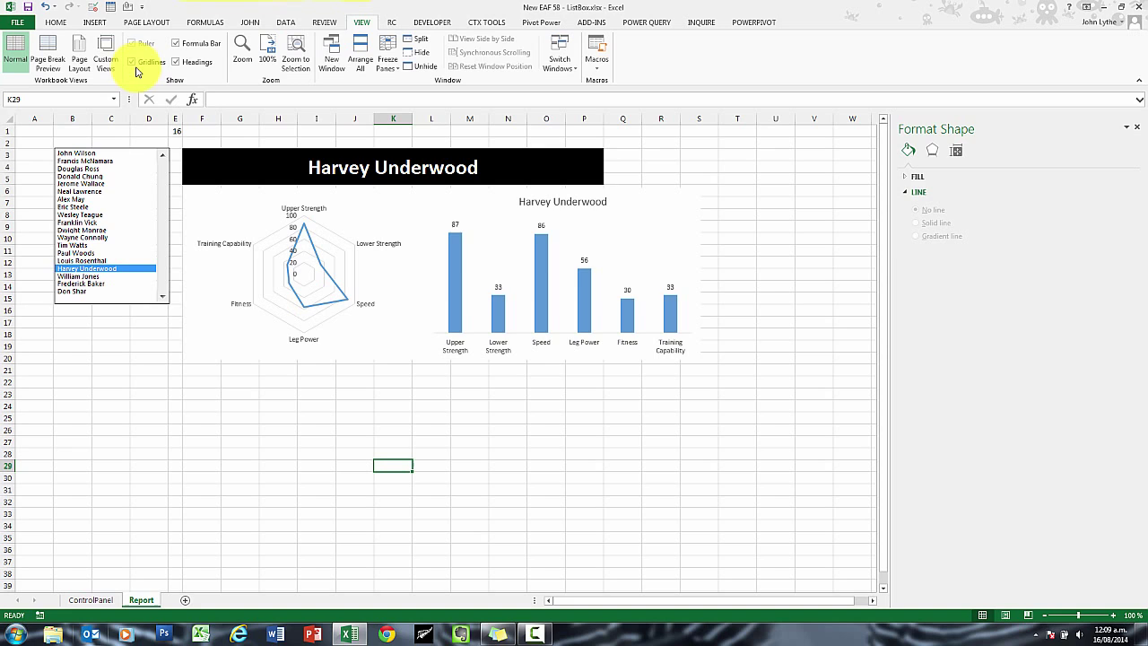
left_click(132, 62)
left_click(82, 388)
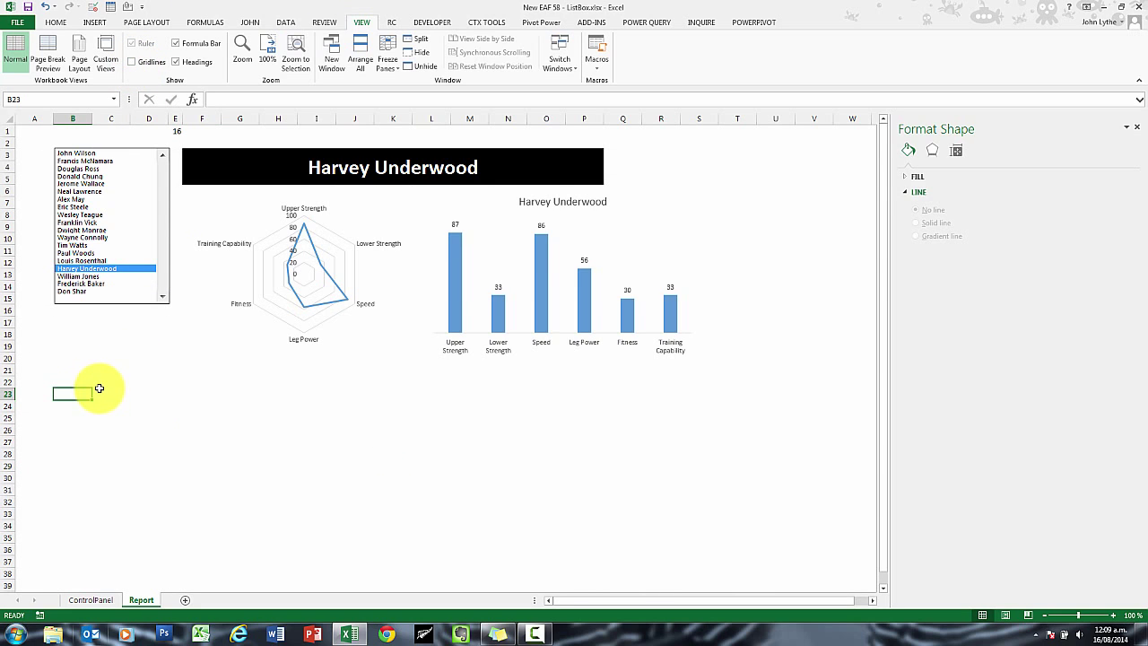
- Fill the column chart's data series with the standard red colour
left_click(461, 260)
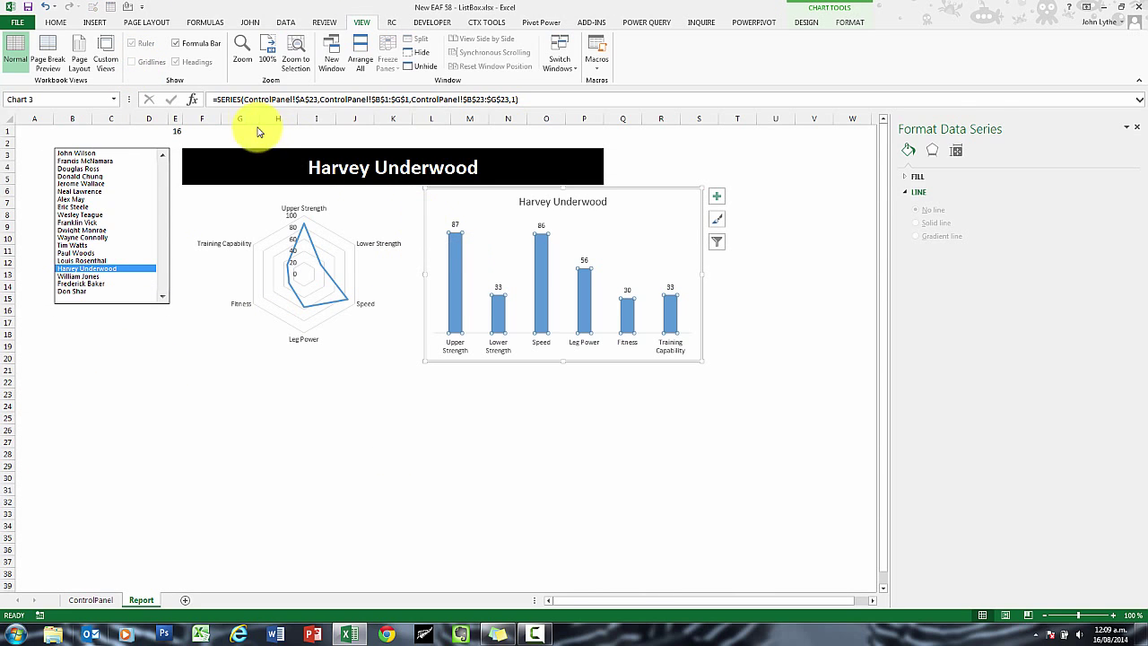
left_click(908, 168)
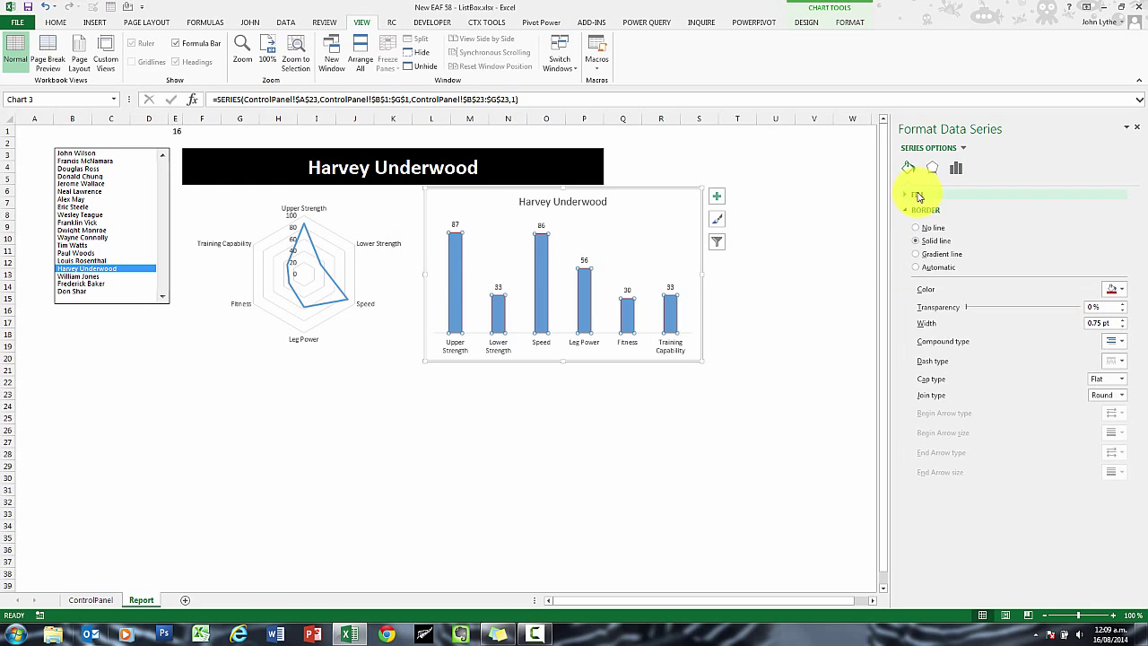
left_click(916, 193)
left_click(1115, 330)
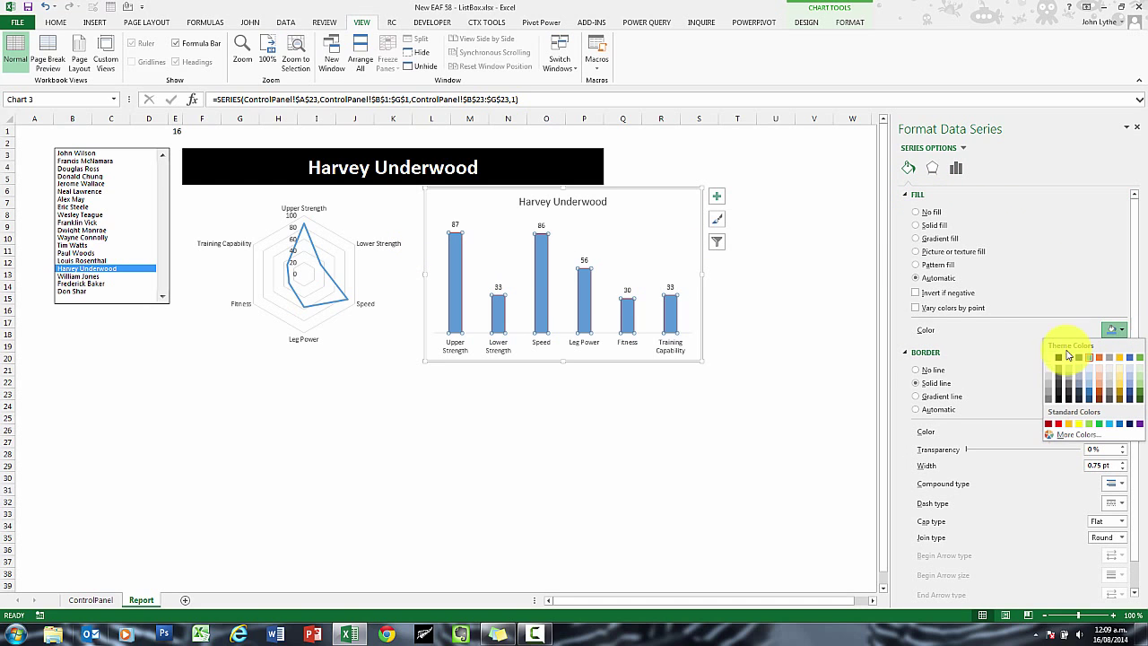
left_click(1060, 423)
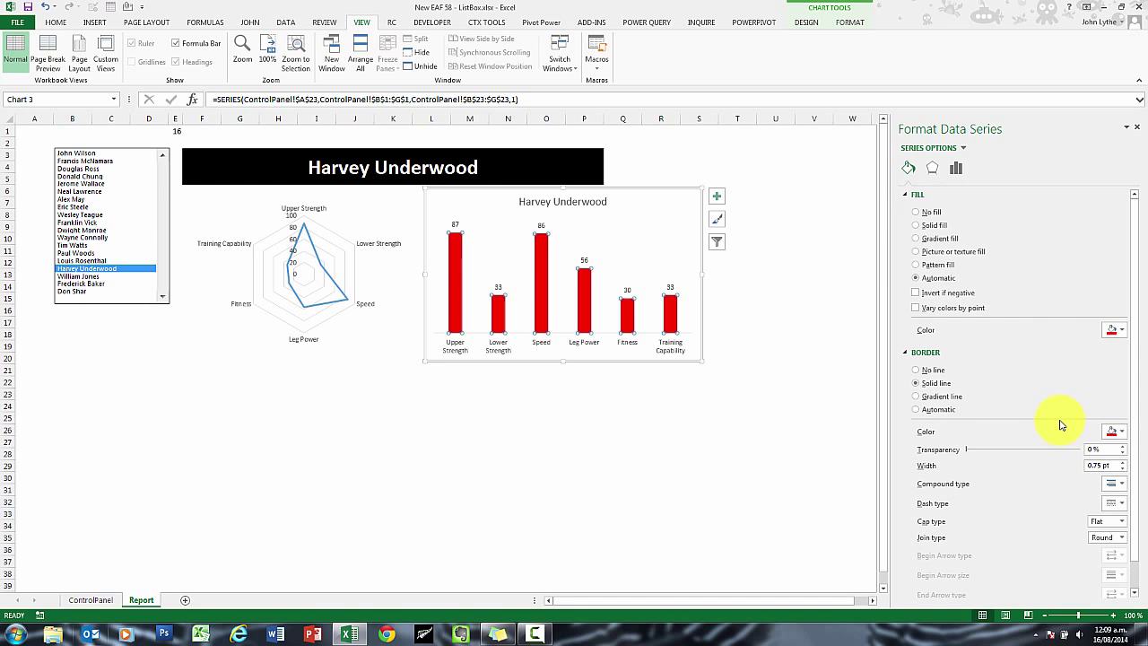
left_click(305, 392)
- Set the radar chart's data series line colour to black
left_click(332, 283)
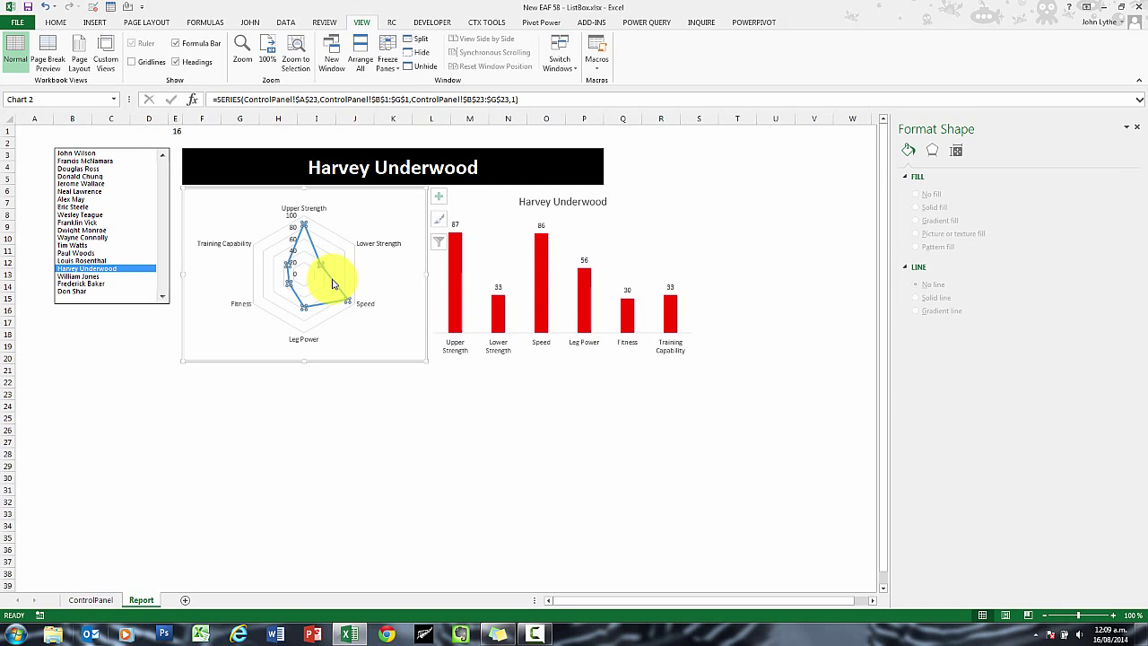
left_click(910, 170)
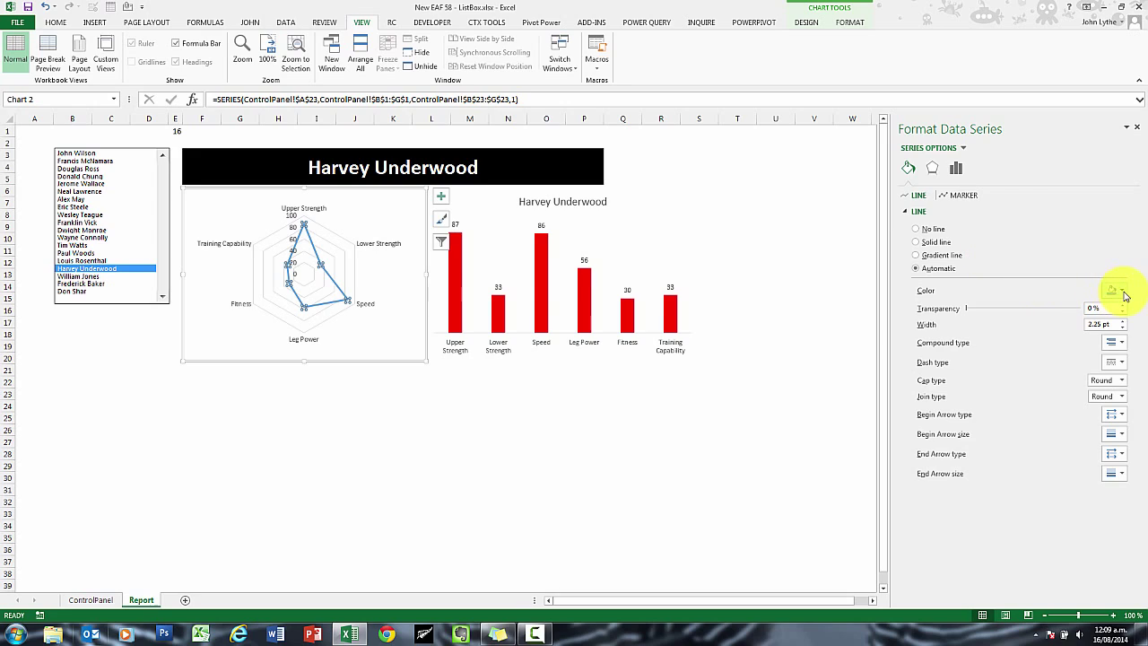
left_click(1121, 292)
left_click(1058, 318)
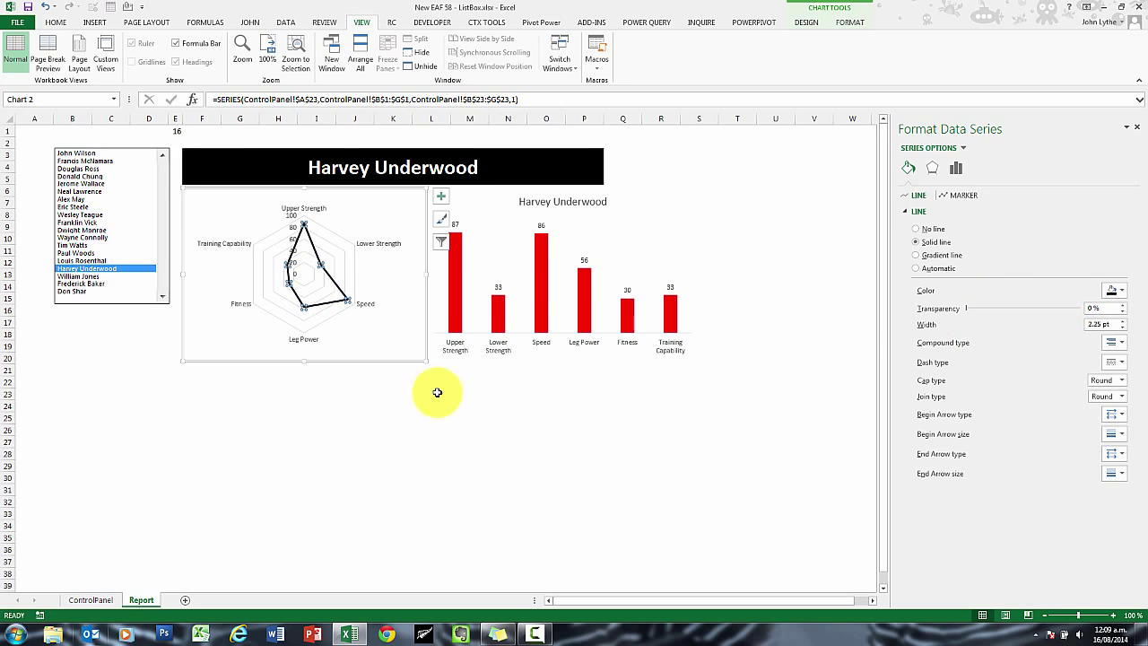
left_click(269, 454)
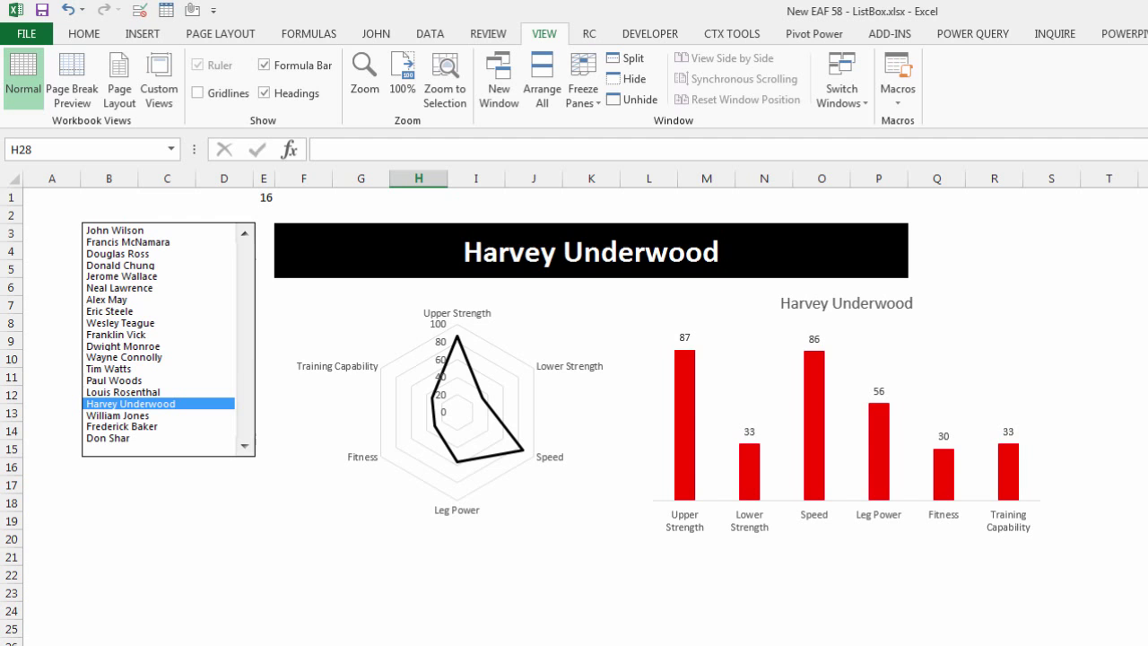
- Select several different players in the list box to check that the name banner and both charts update
left_click(109, 323)
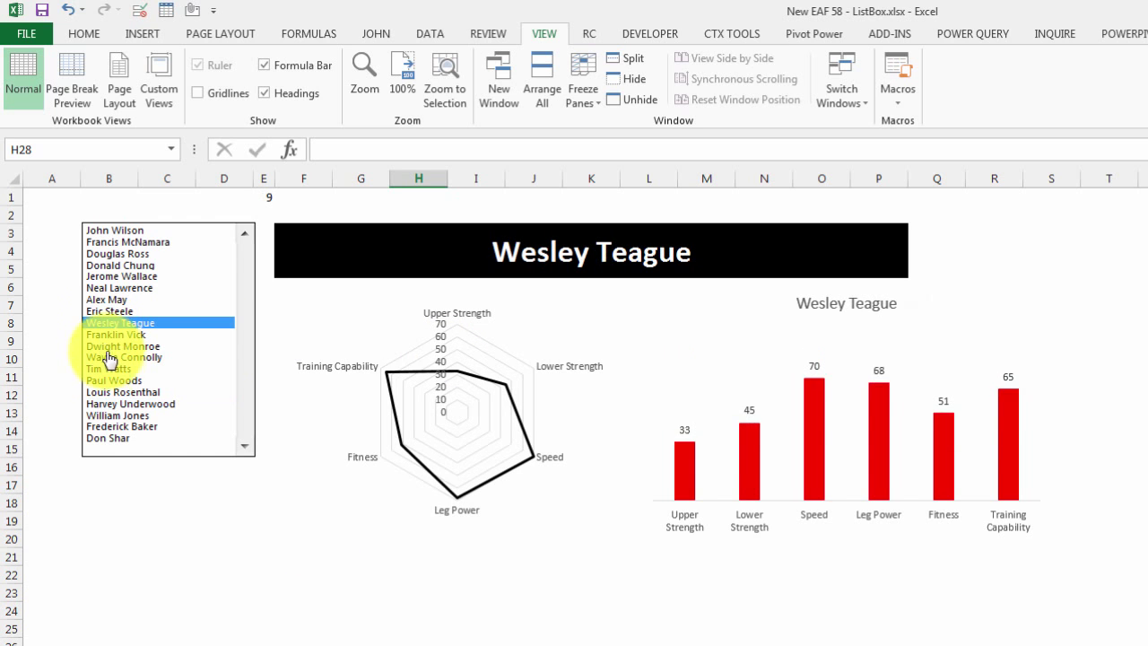
left_click(108, 357)
left_click(108, 403)
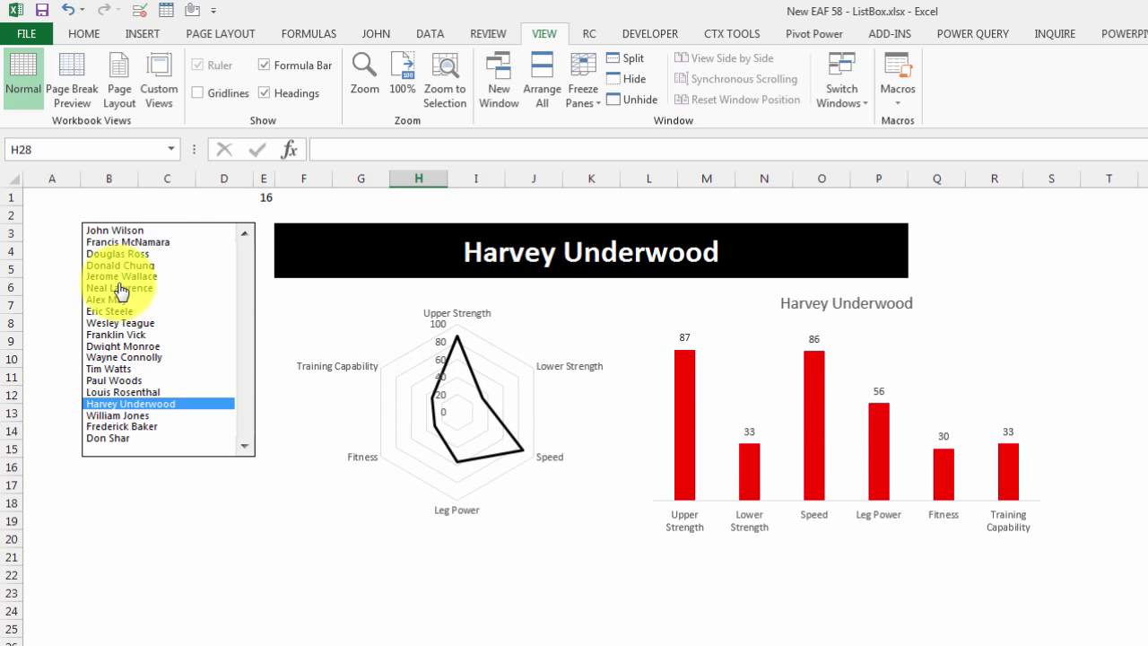
left_click(119, 288)
left_click(117, 253)
left_click(112, 369)
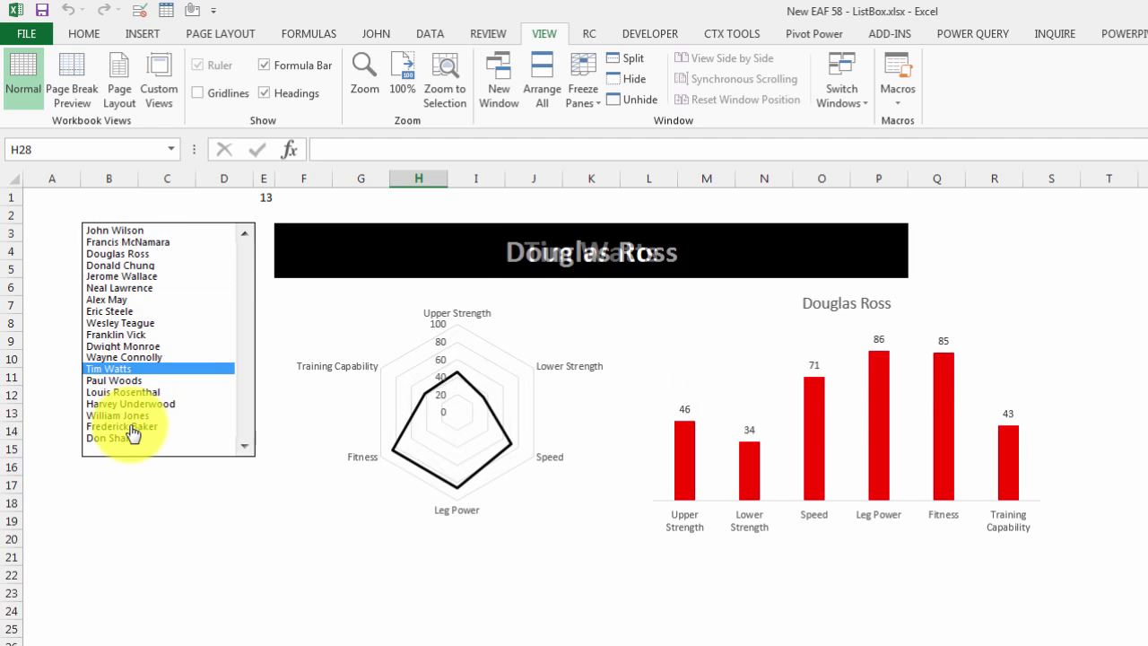
left_click(130, 428)
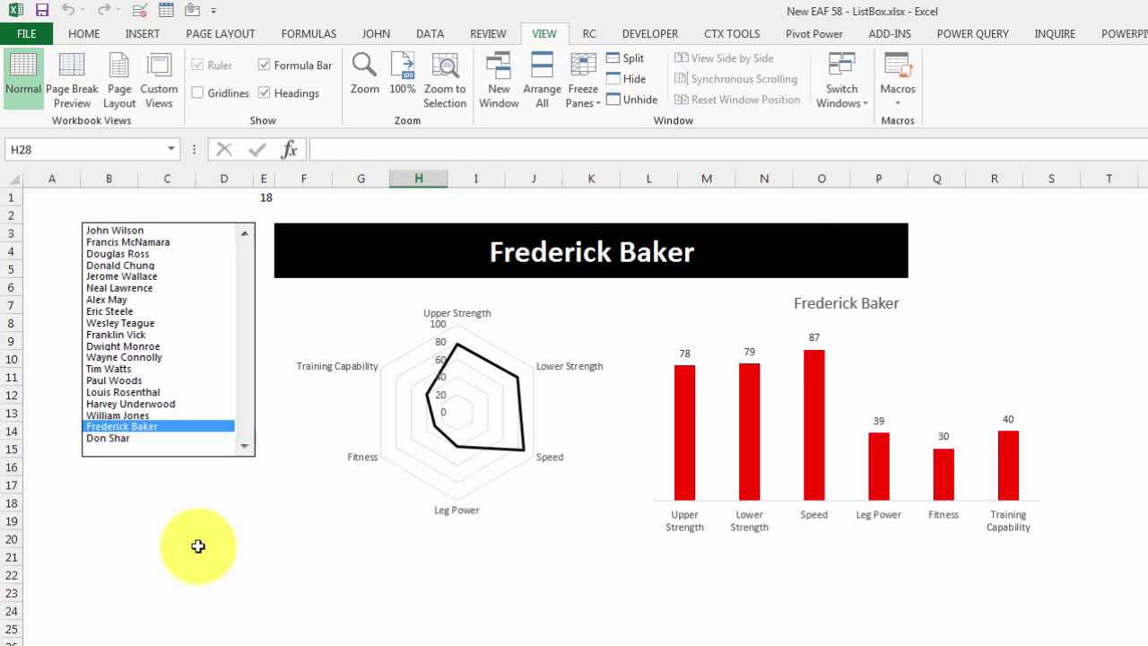
- Delete the player name title from the column chart
left_click(825, 305)
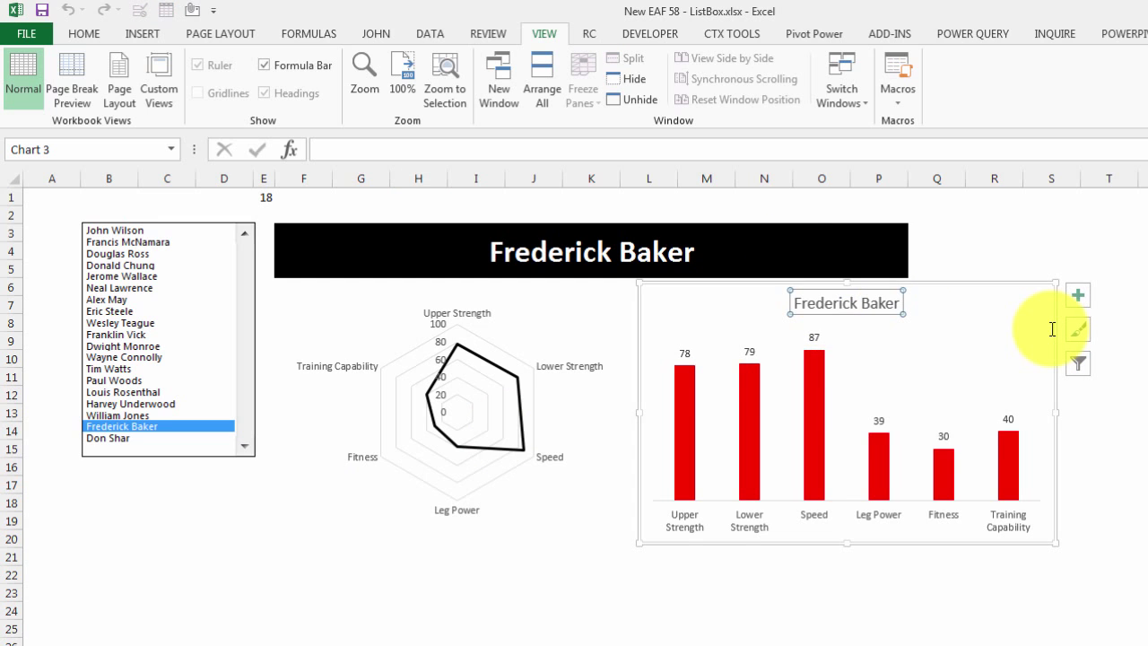
key("Delete")
left_click(673, 639)
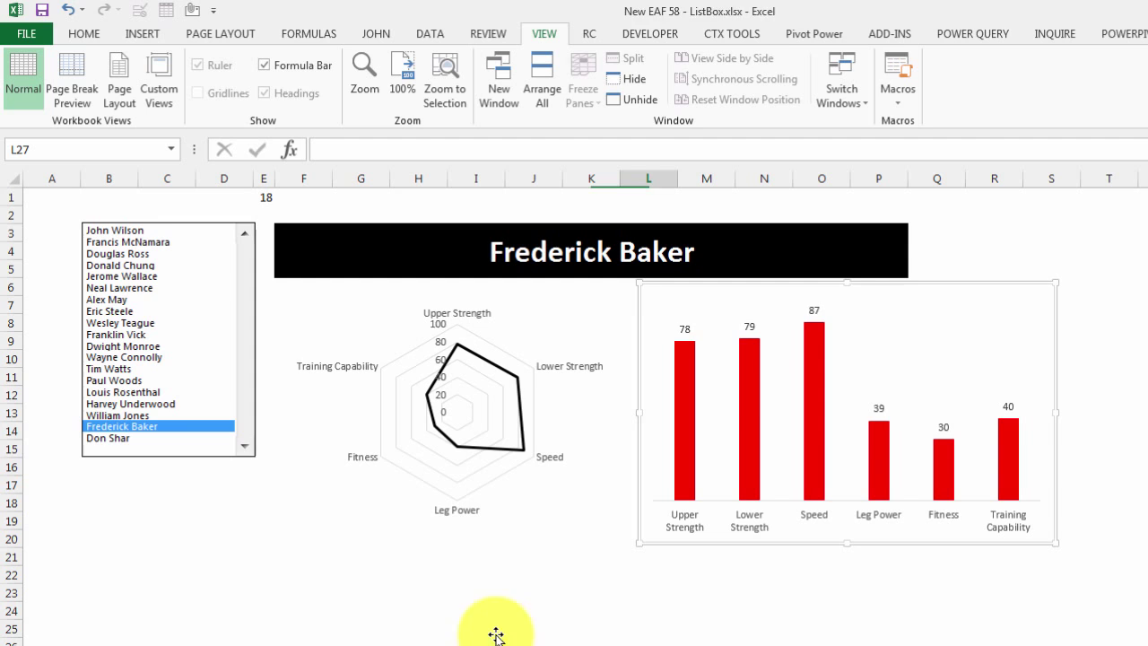
- Switch between three more players in the list box, ending on the seventeenth, to test the untitled column chart
left_click(135, 288)
left_click(125, 357)
left_click(156, 416)
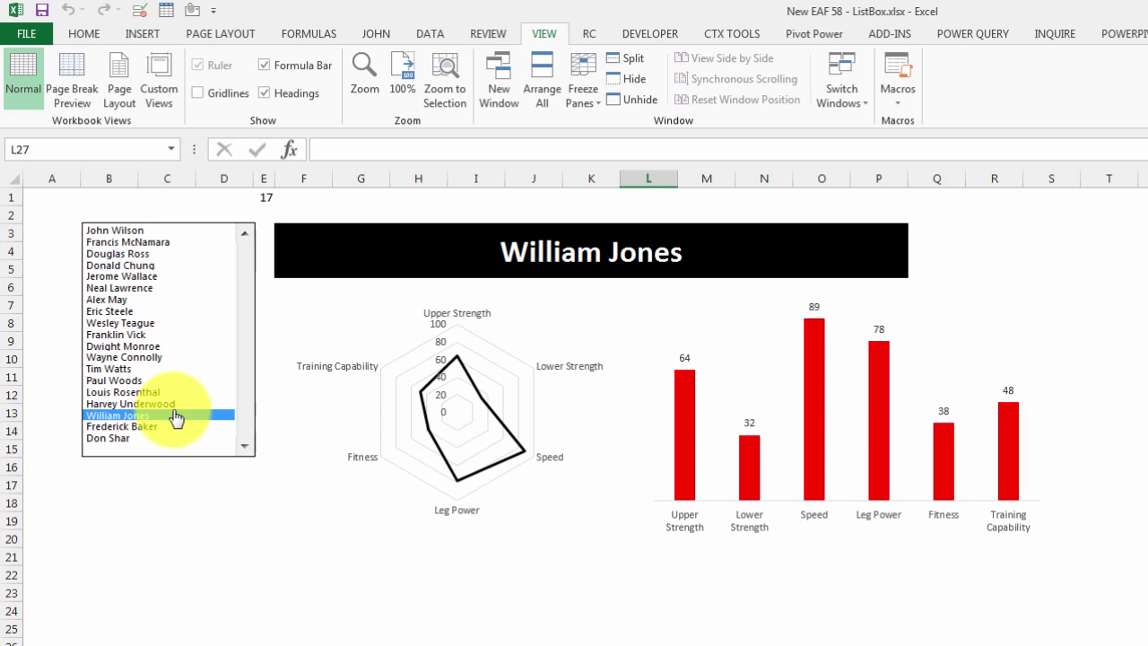
- Insert a check box form control beneath the radar chart and label it Team Average
left_click(650, 33)
left_click(330, 100)
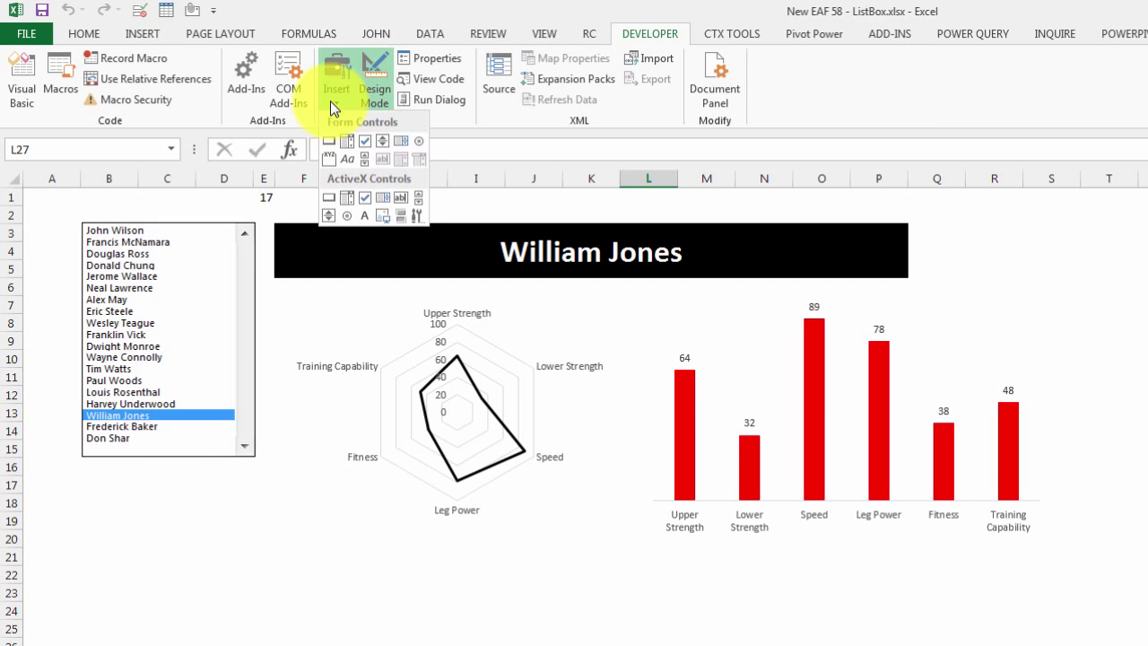
left_click(364, 142)
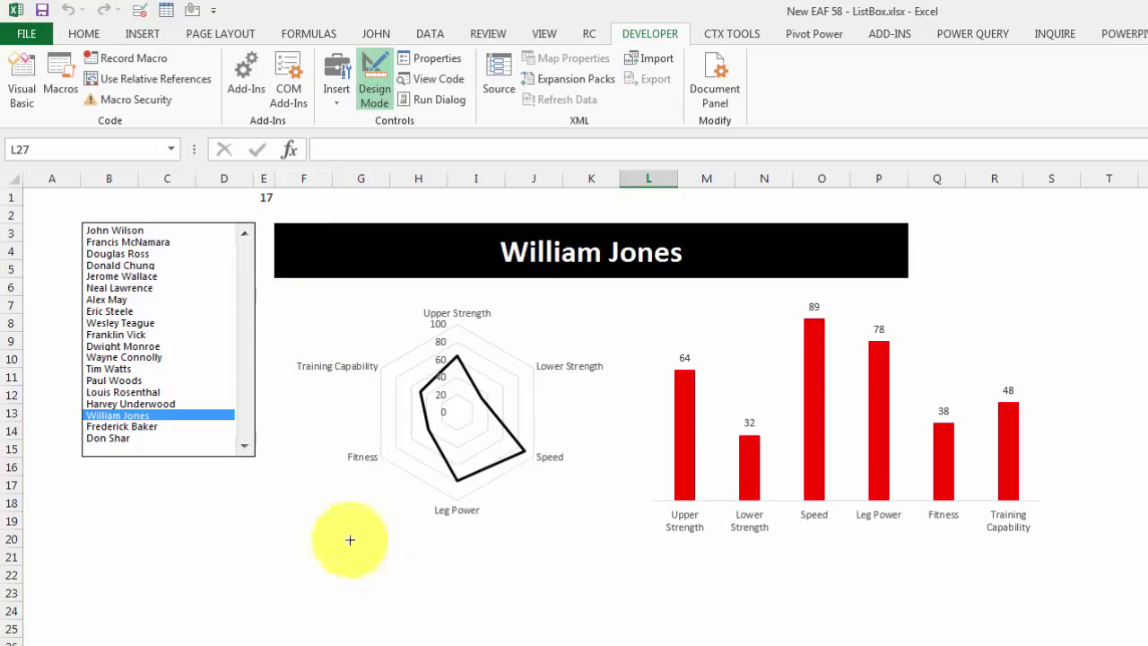
left_click_drag(364, 538, 619, 578)
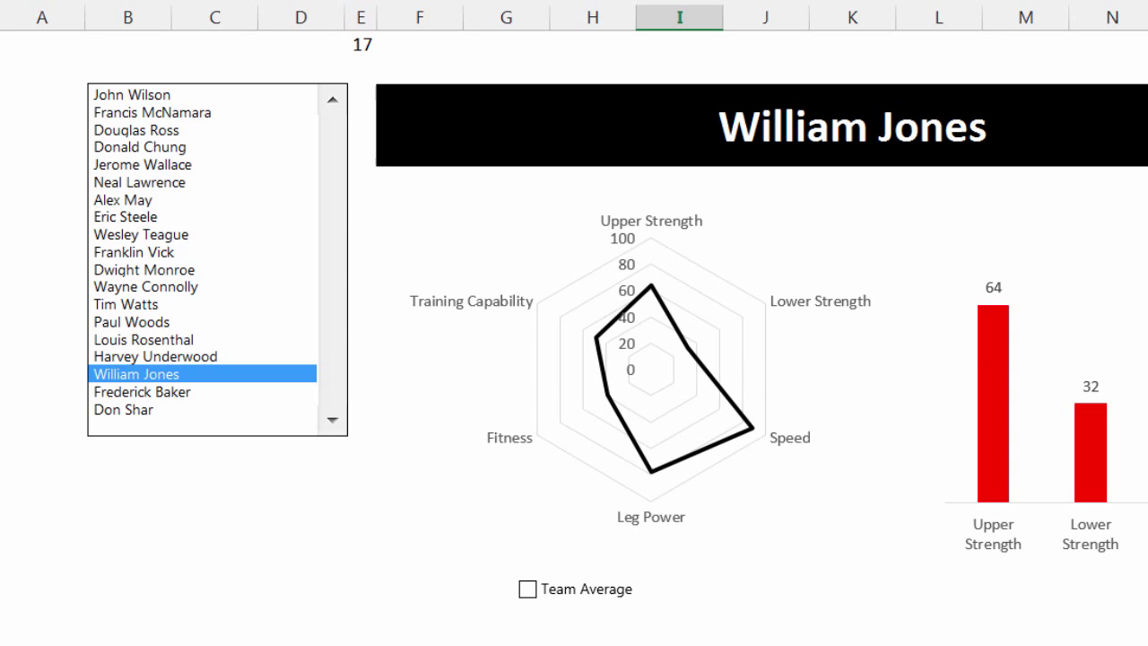
- Tick the Team Average check box and link it to cell $A$22 on the ControlPanel sheet
left_click(529, 590)
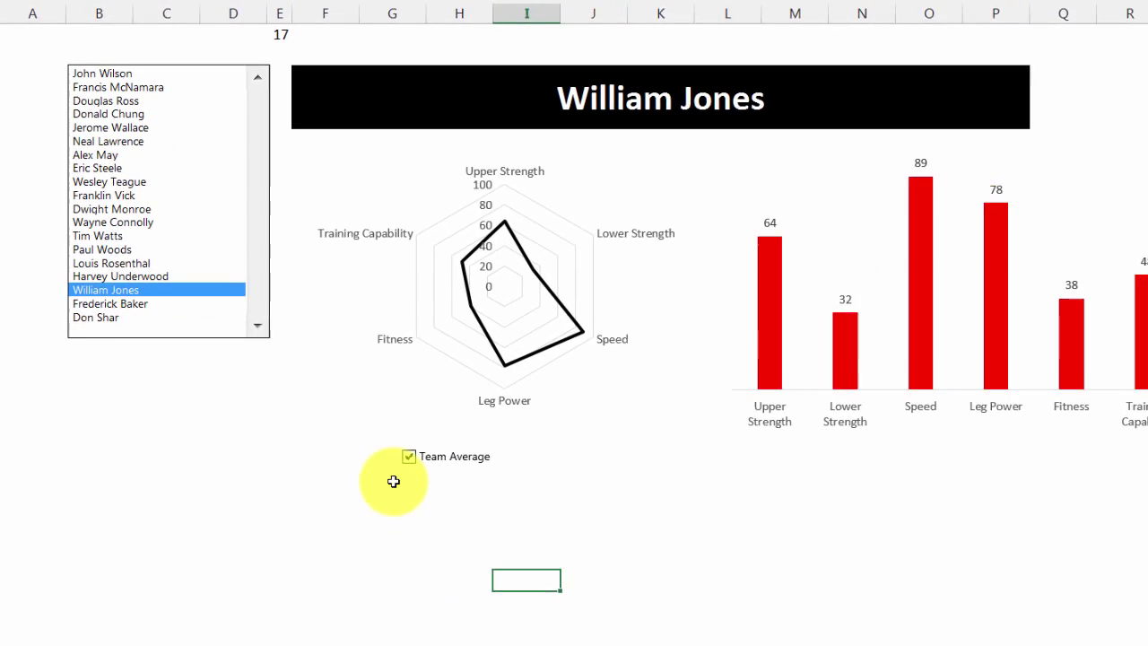
right_click(500, 544)
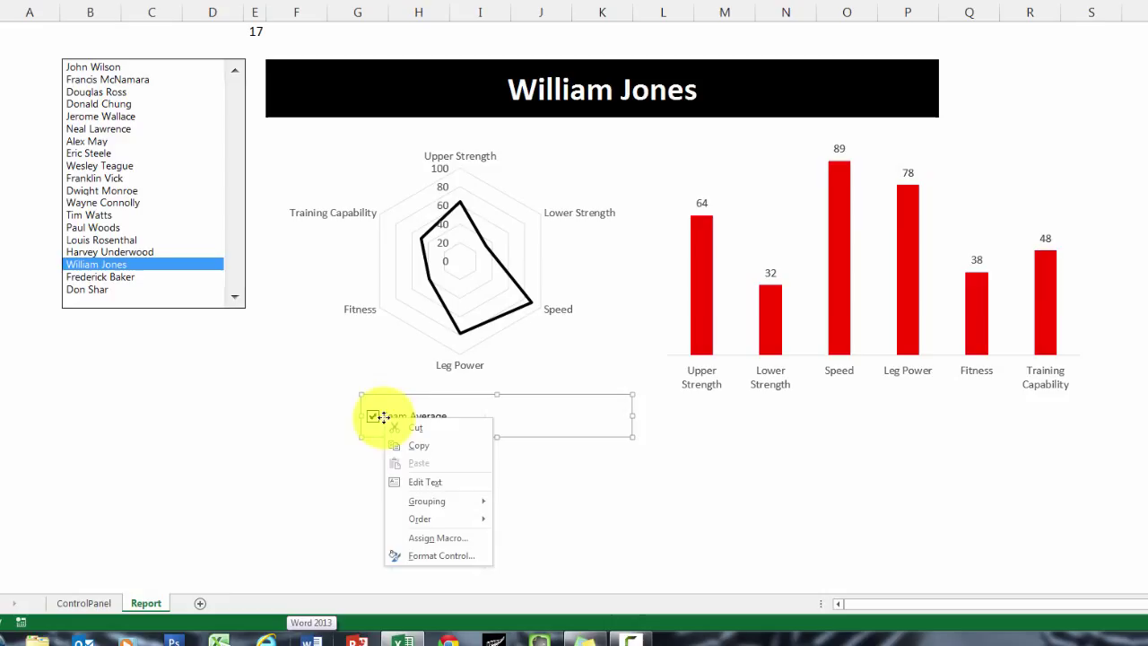
left_click(476, 557)
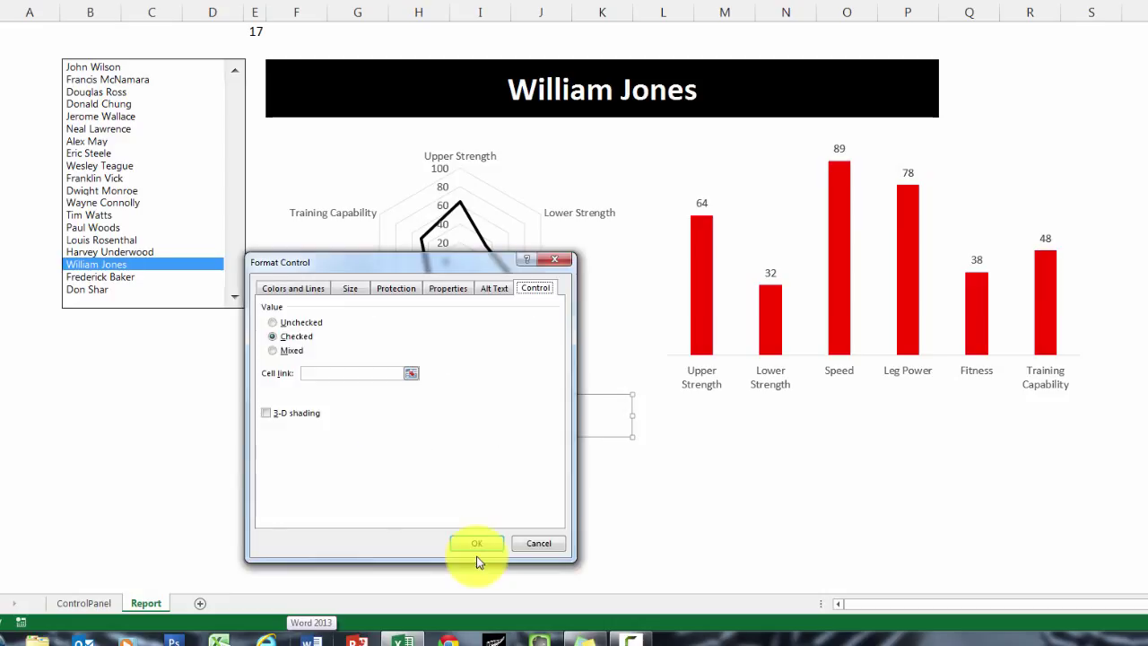
left_click(409, 375)
left_click(93, 604)
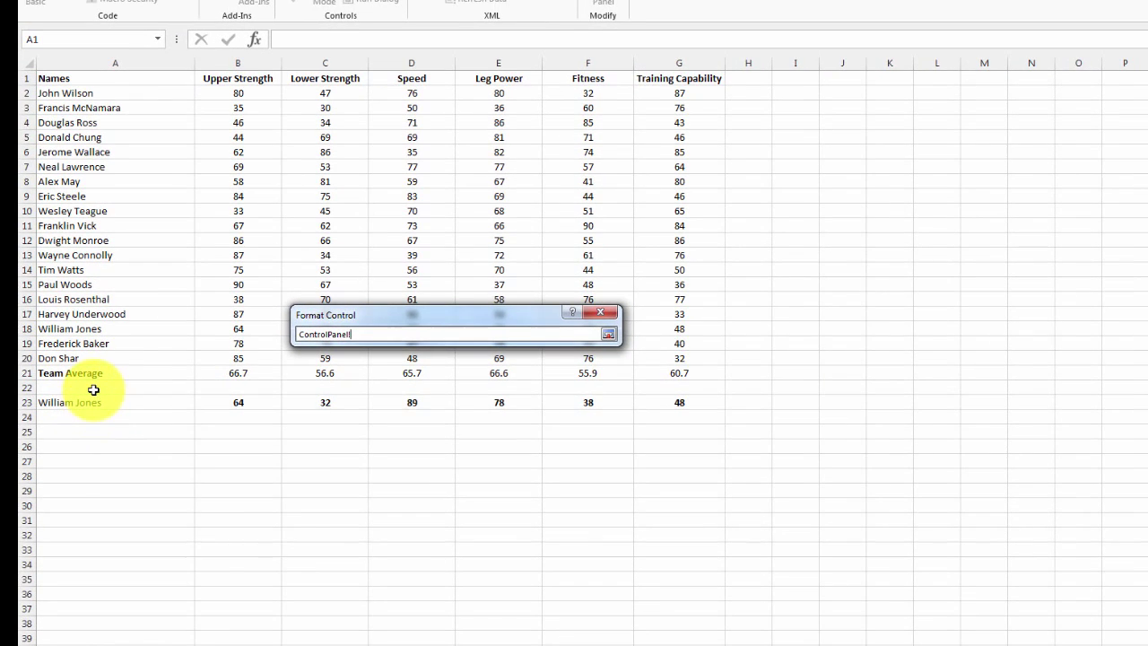
left_click(94, 388)
left_click(609, 335)
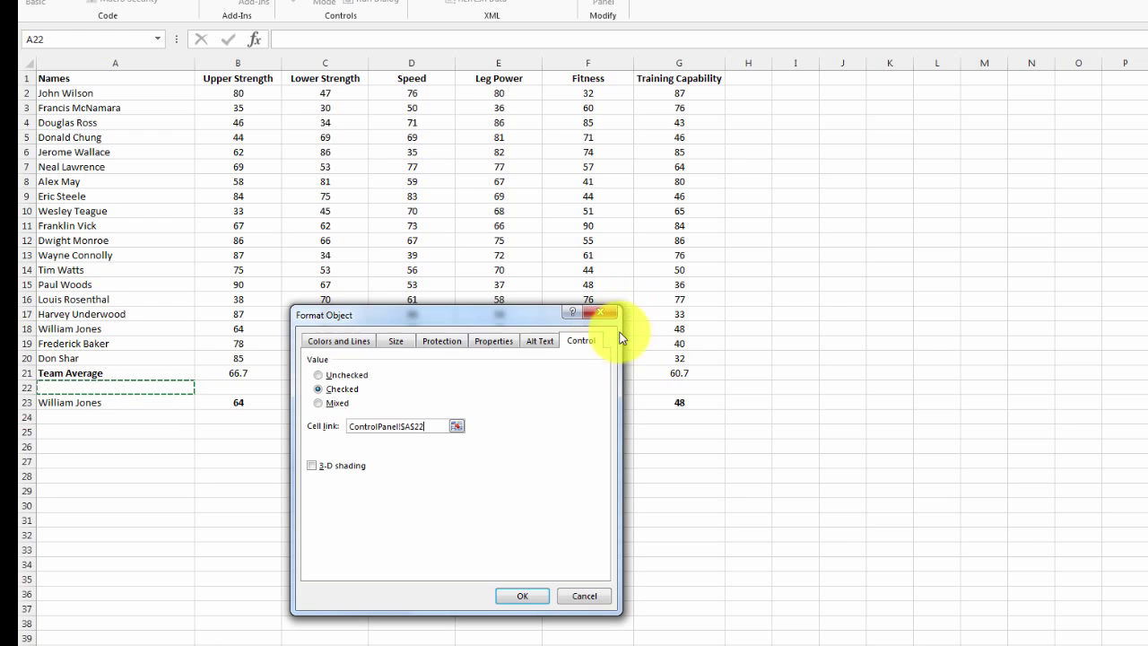
left_click(521, 594)
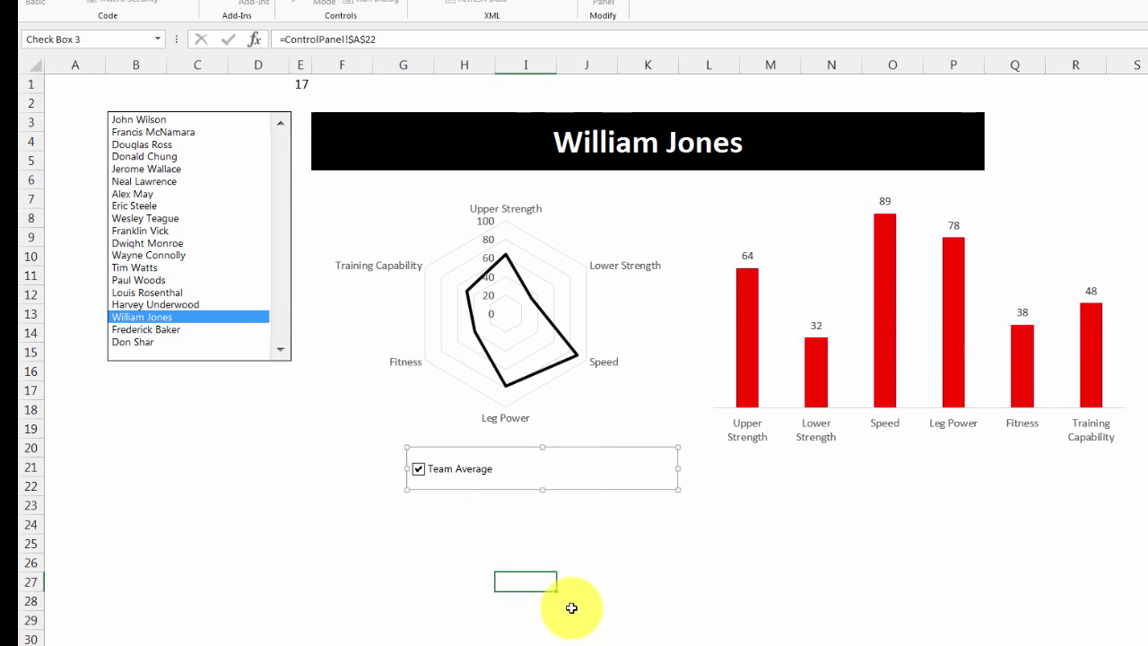
- Enter =IF($A$22=TRUE,A21,"") in cell A24 of the ControlPanel sheet
left_click(153, 641)
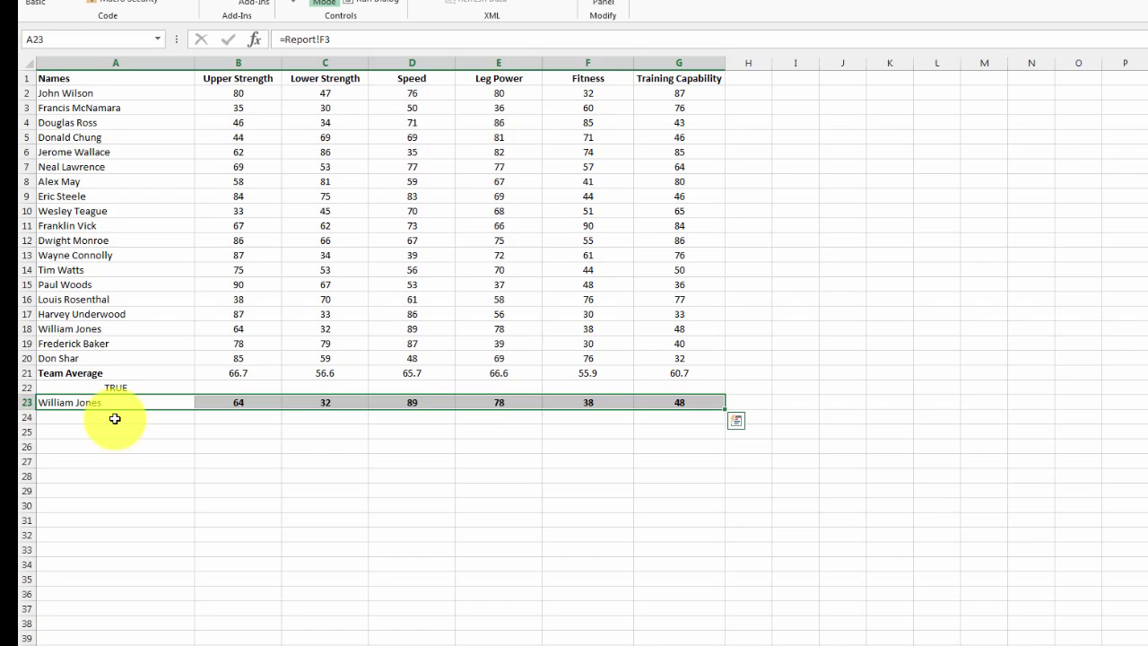
left_click(114, 419)
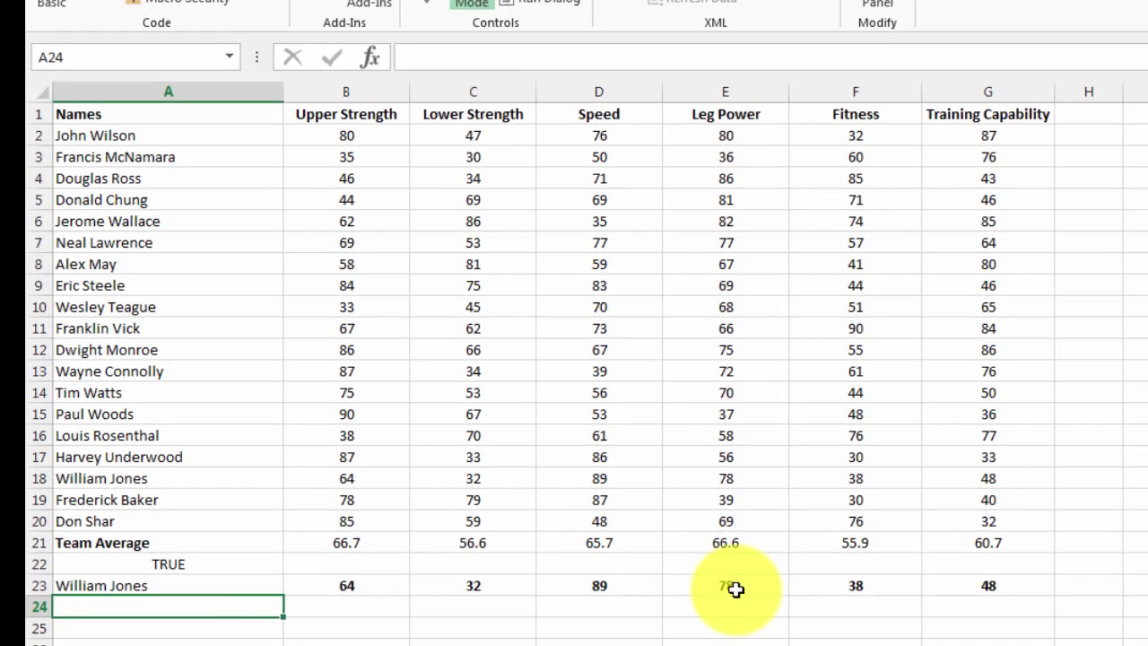
type("=if(")
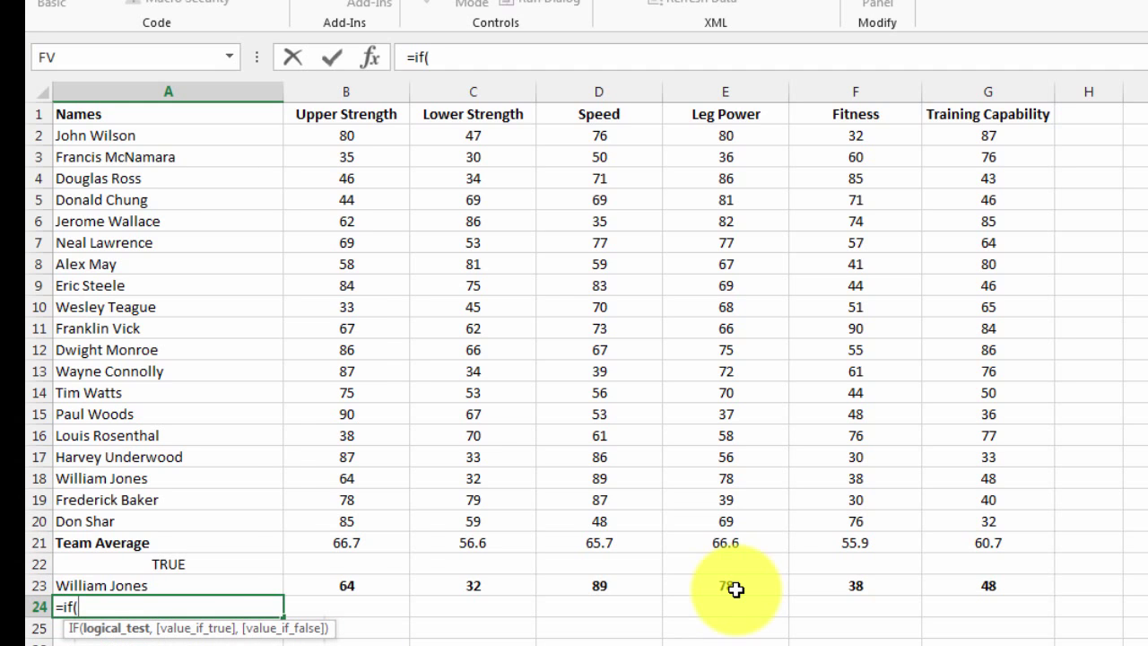
left_click(212, 565)
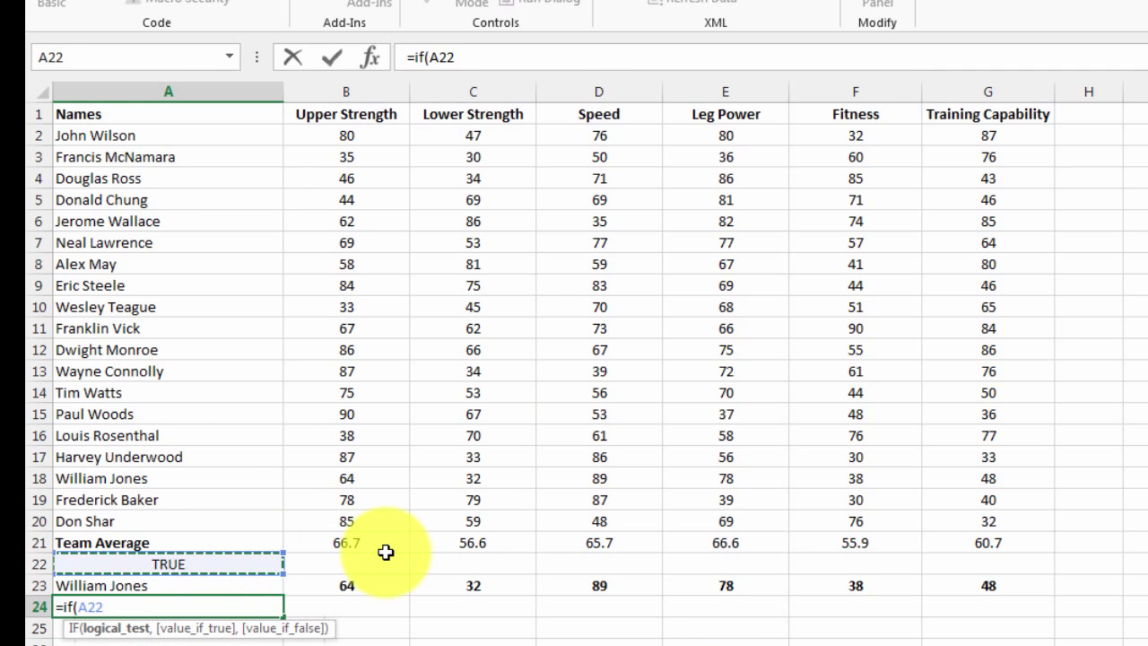
type("=")
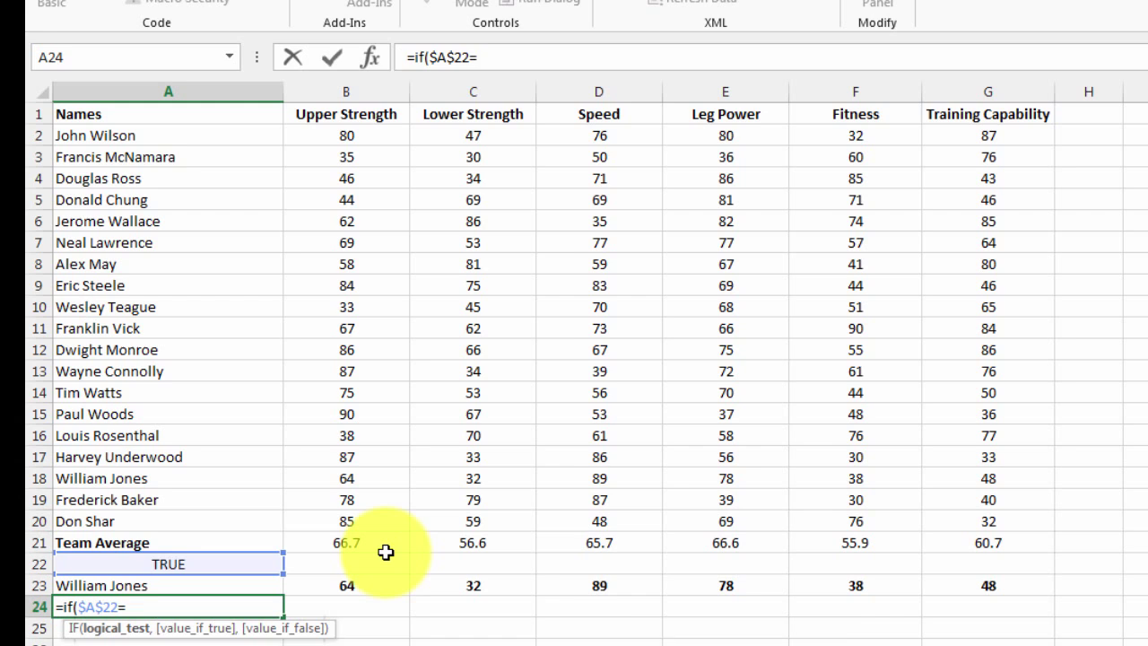
type("TRUE")
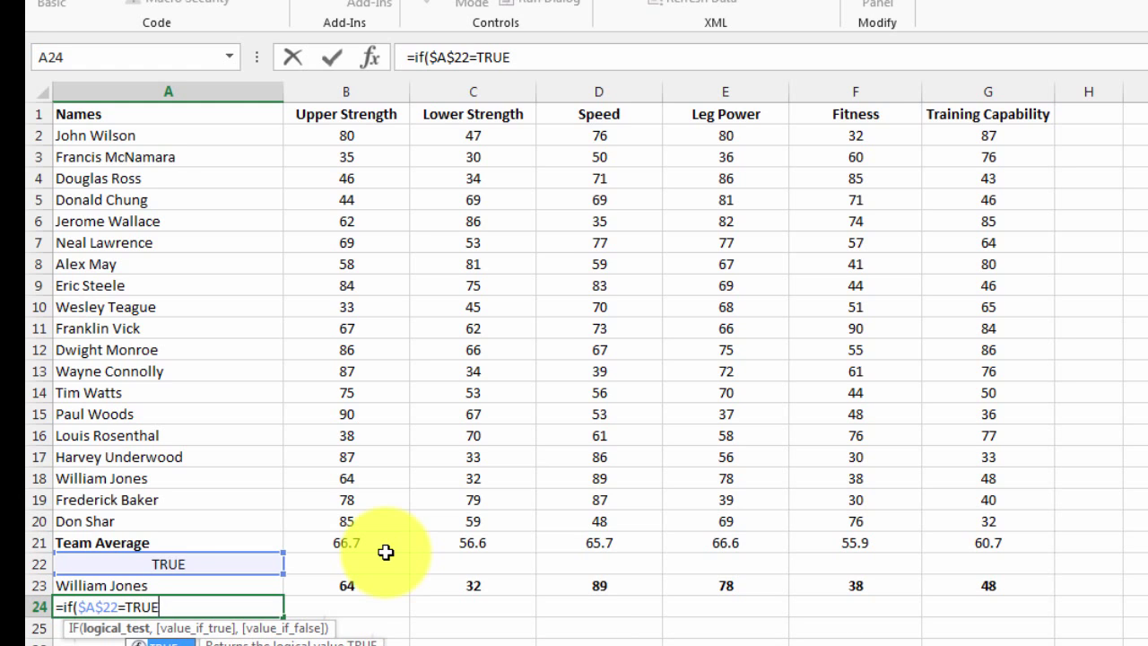
type(",")
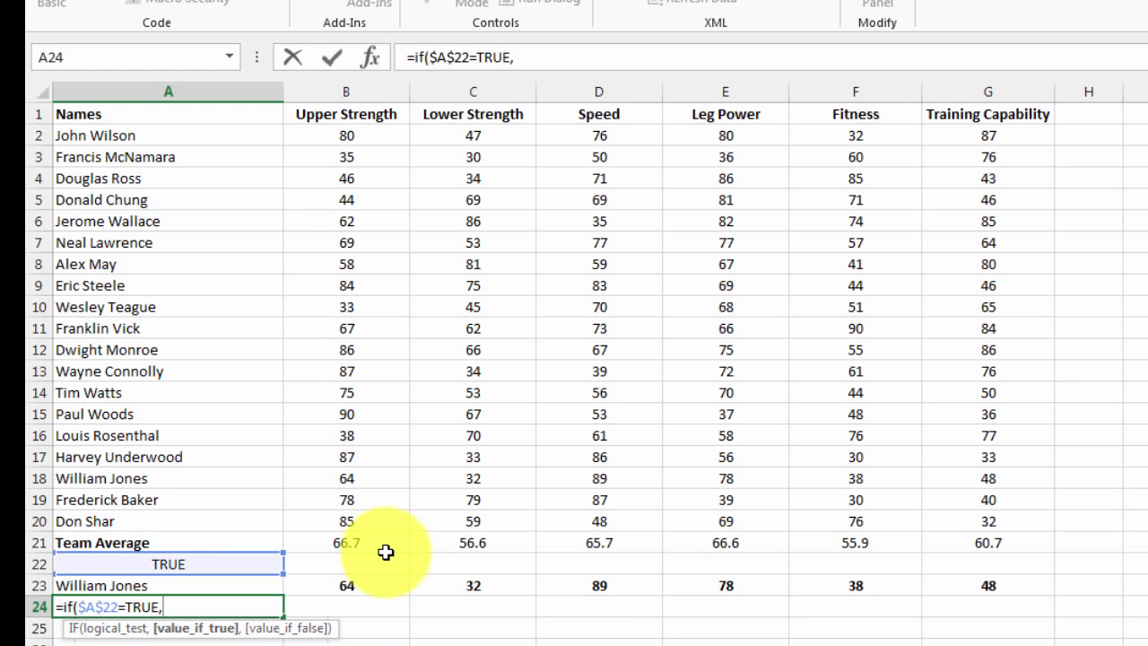
left_click(141, 542)
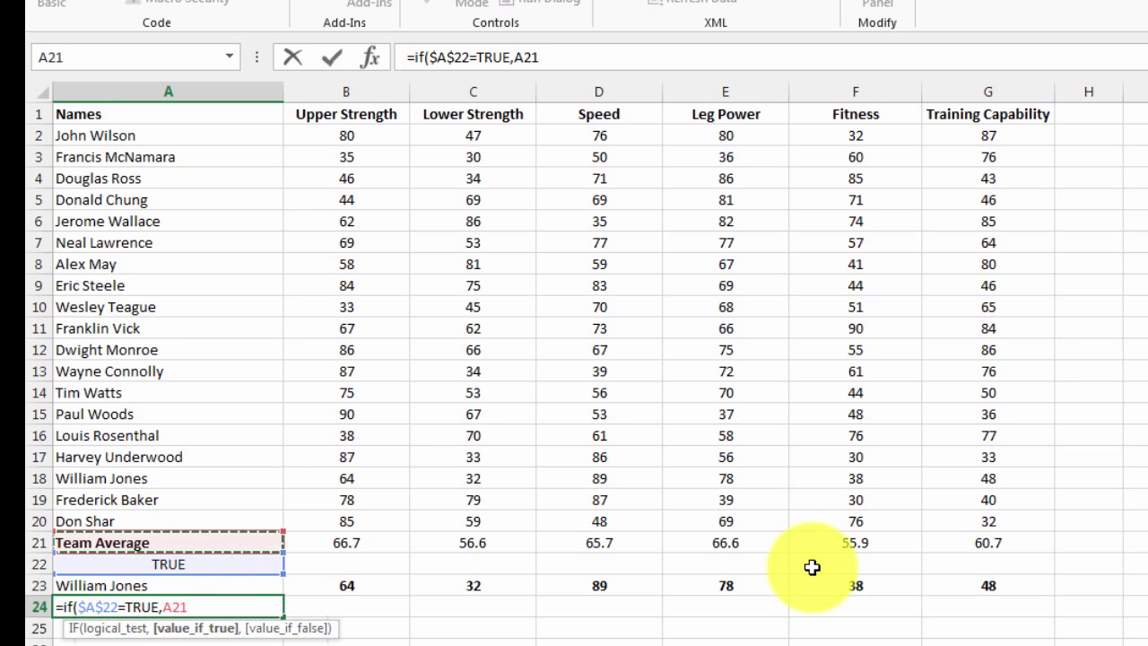
type(",")
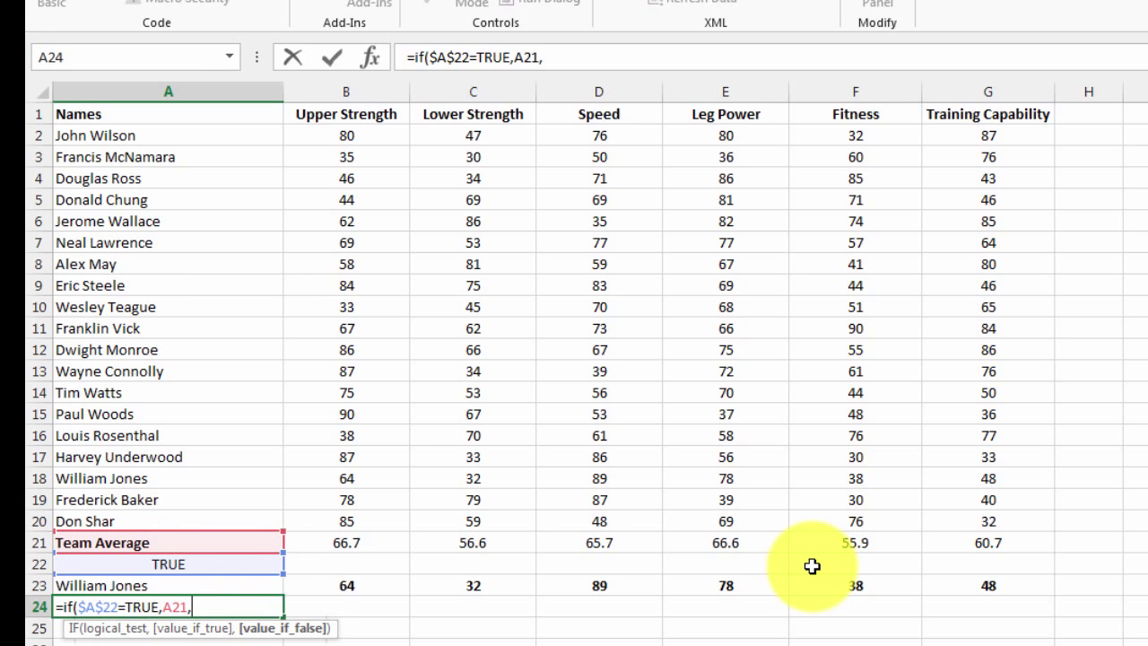
type("\"\")")
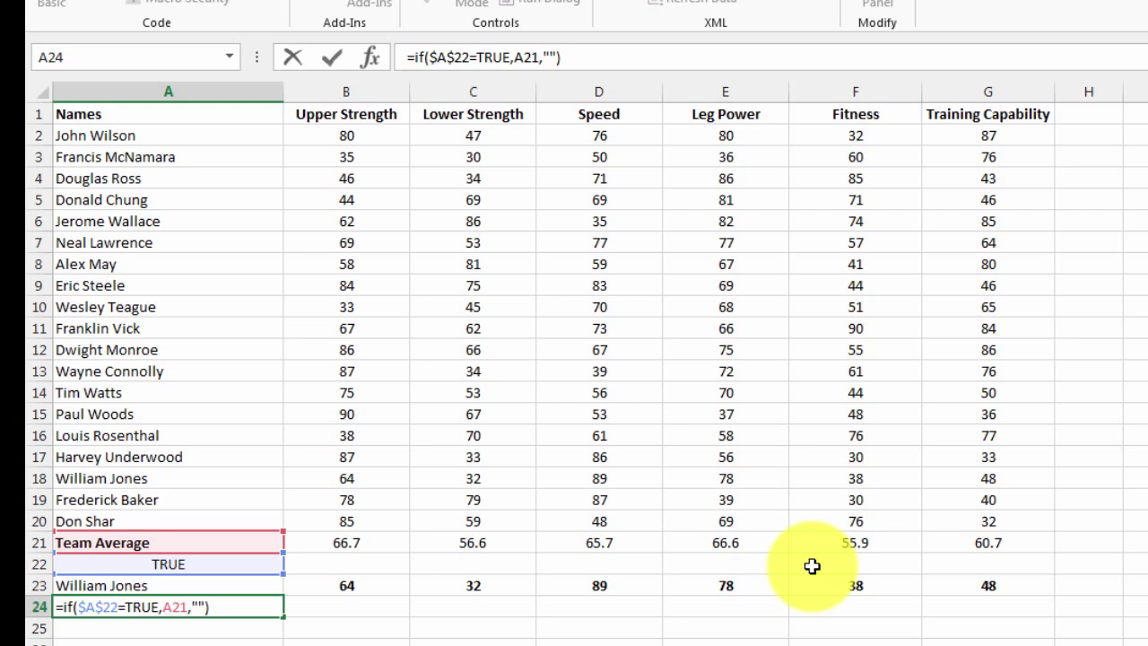
key("Return")
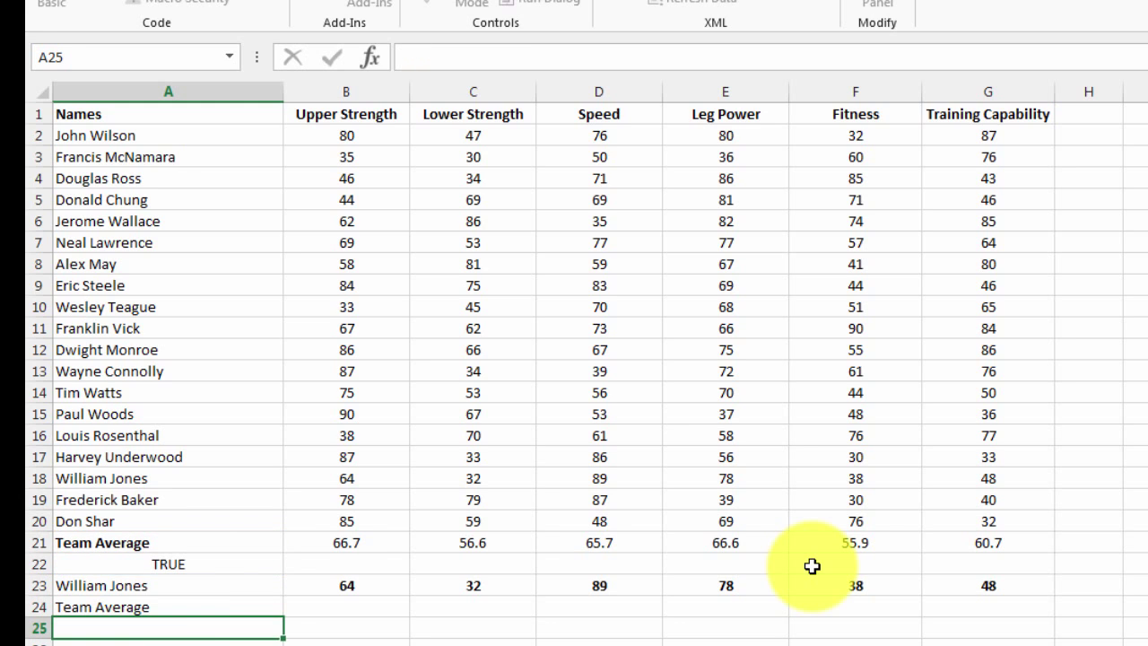
- Copy the A24 formula into B24 and replace its empty-text result with NA(), giving =IF($A$22=TRUE,B21,NA())
left_click(255, 611)
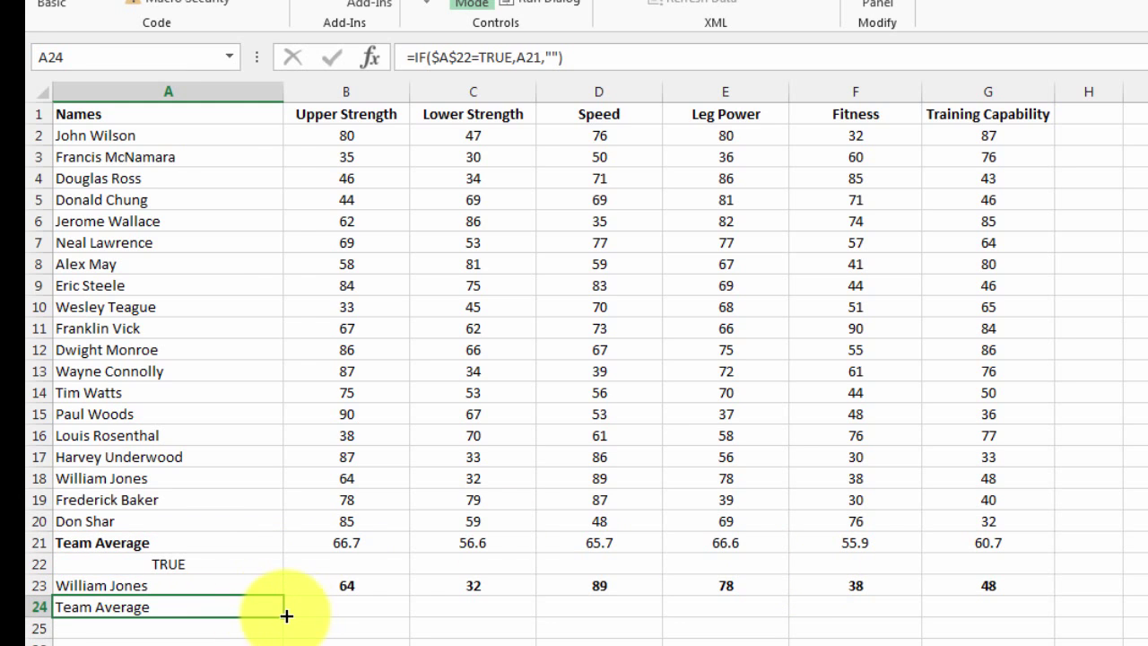
left_click_drag(281, 617, 379, 607)
left_click(379, 607)
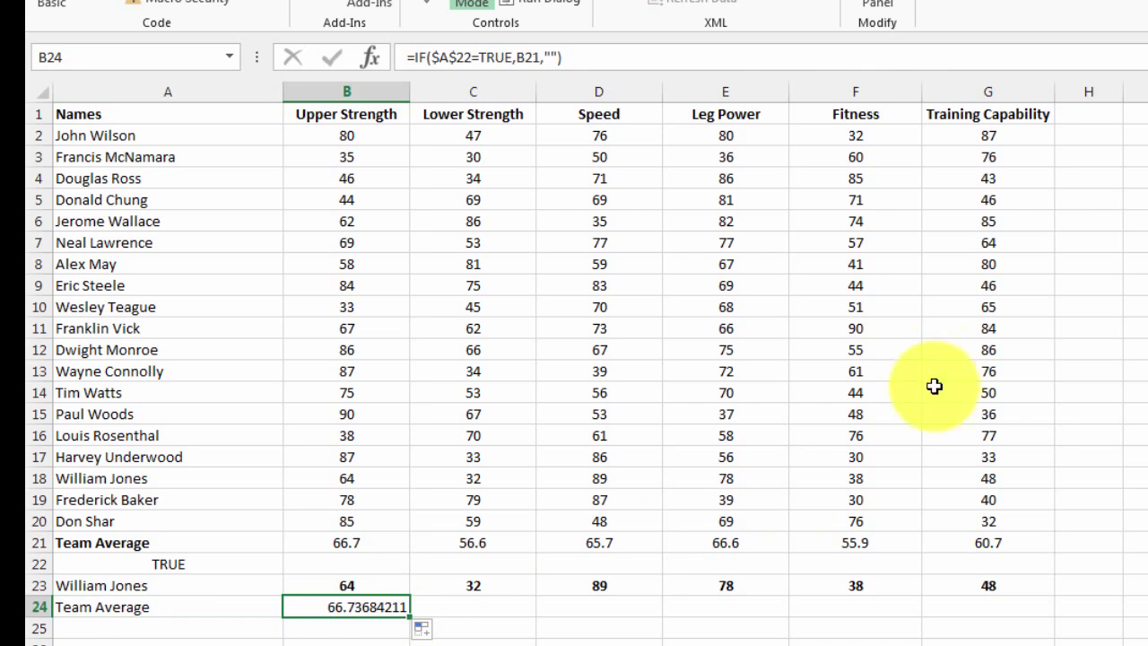
left_click(551, 57)
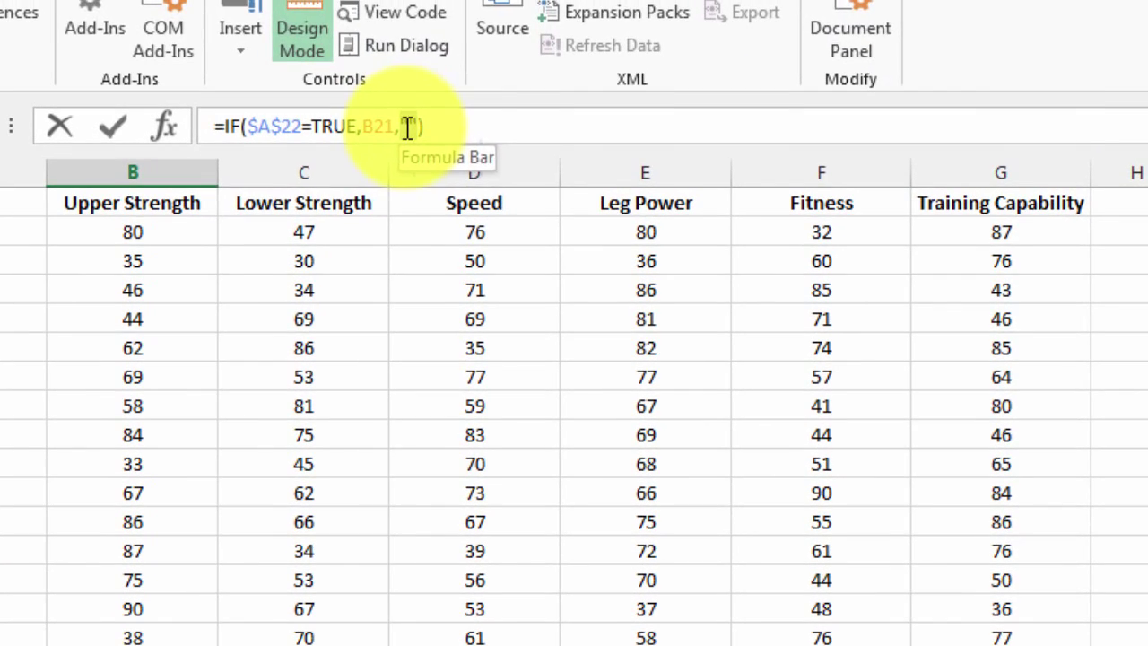
double_click(441, 110)
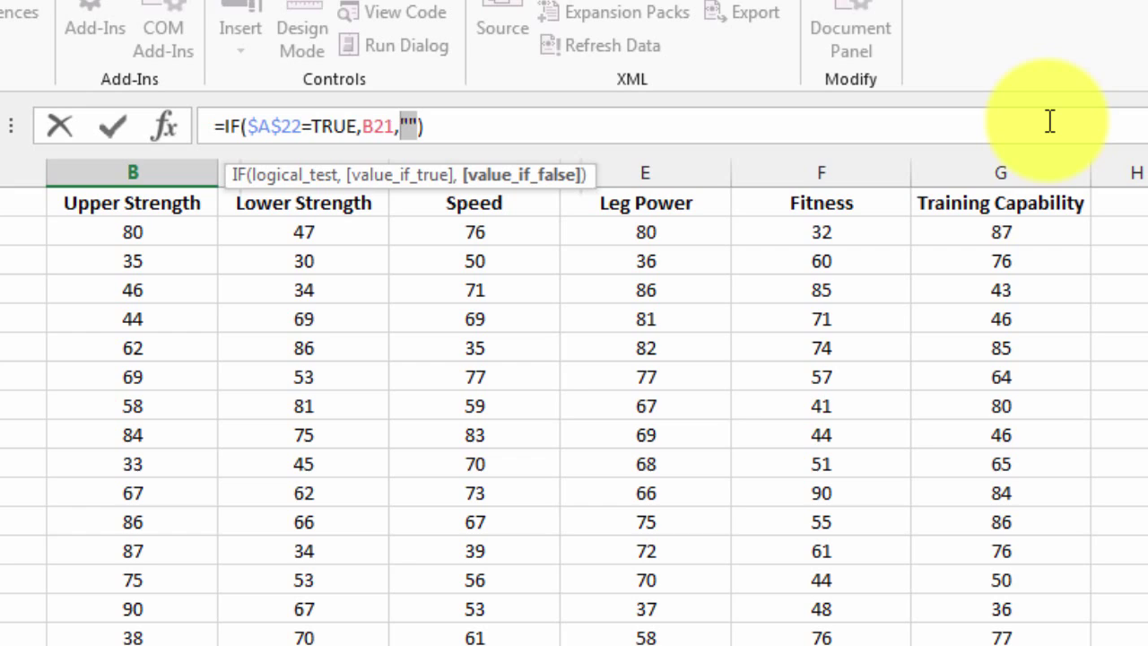
type("na()")
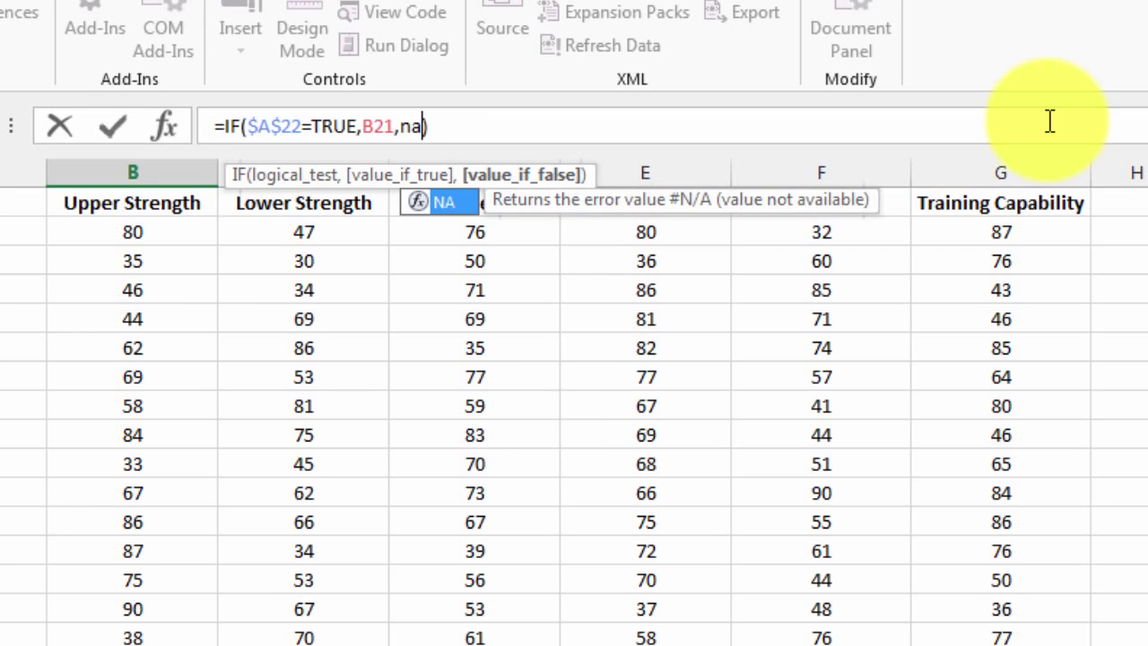
key("Return")
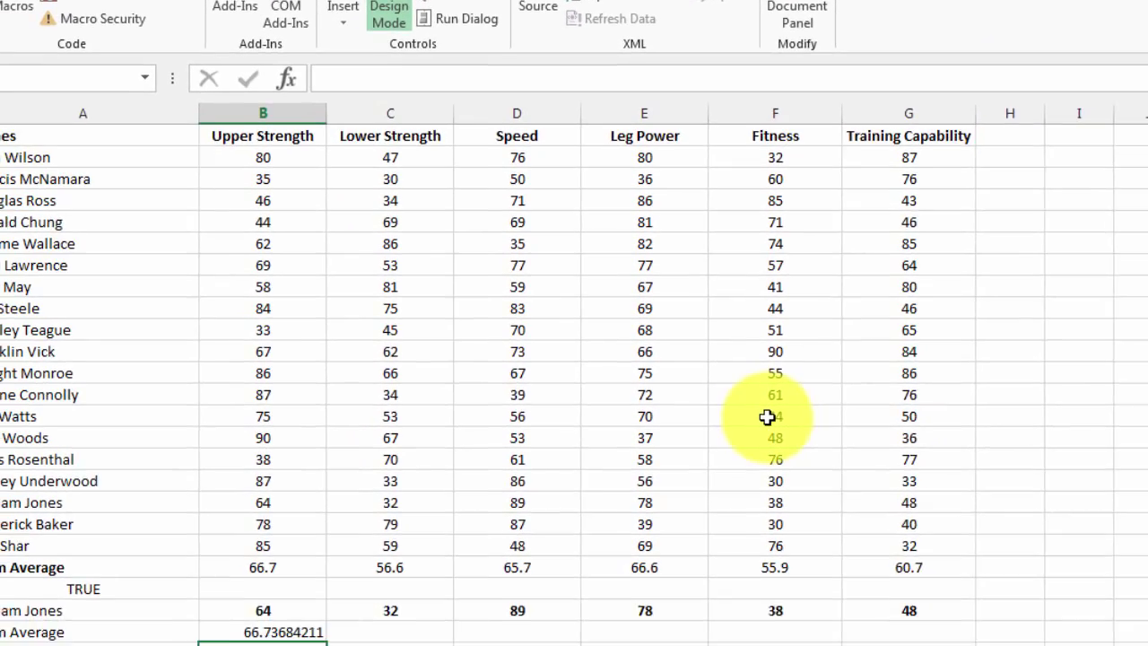
- Fill the B24 formula across to G24 and format those cells centred with one decimal place
left_click(345, 574)
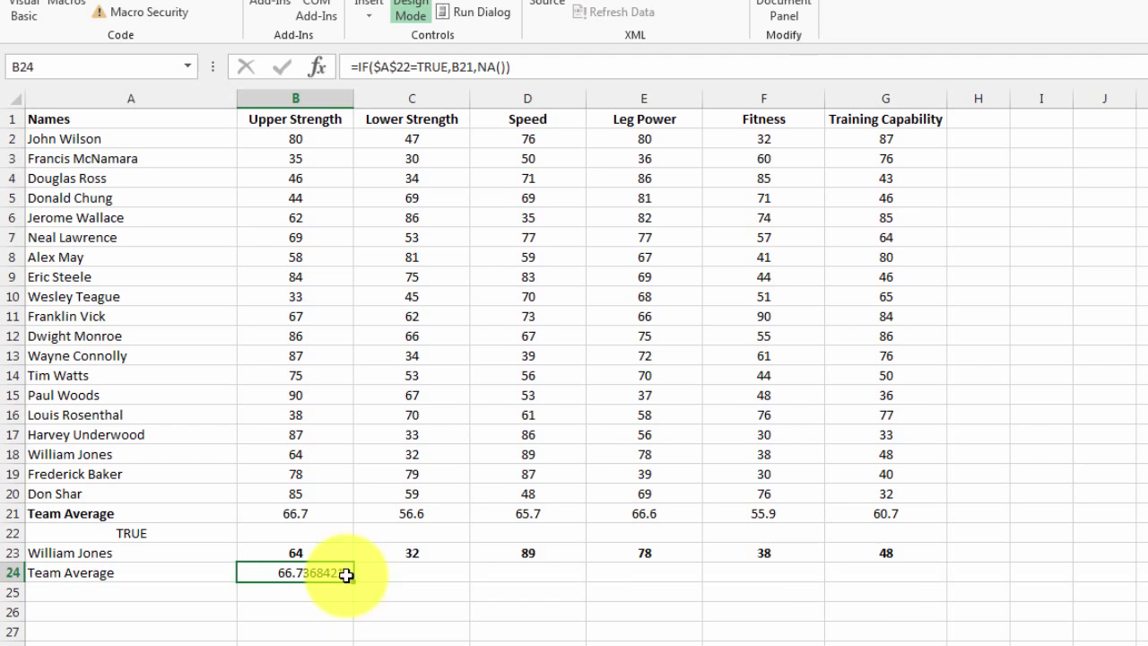
left_click_drag(345, 575, 931, 603)
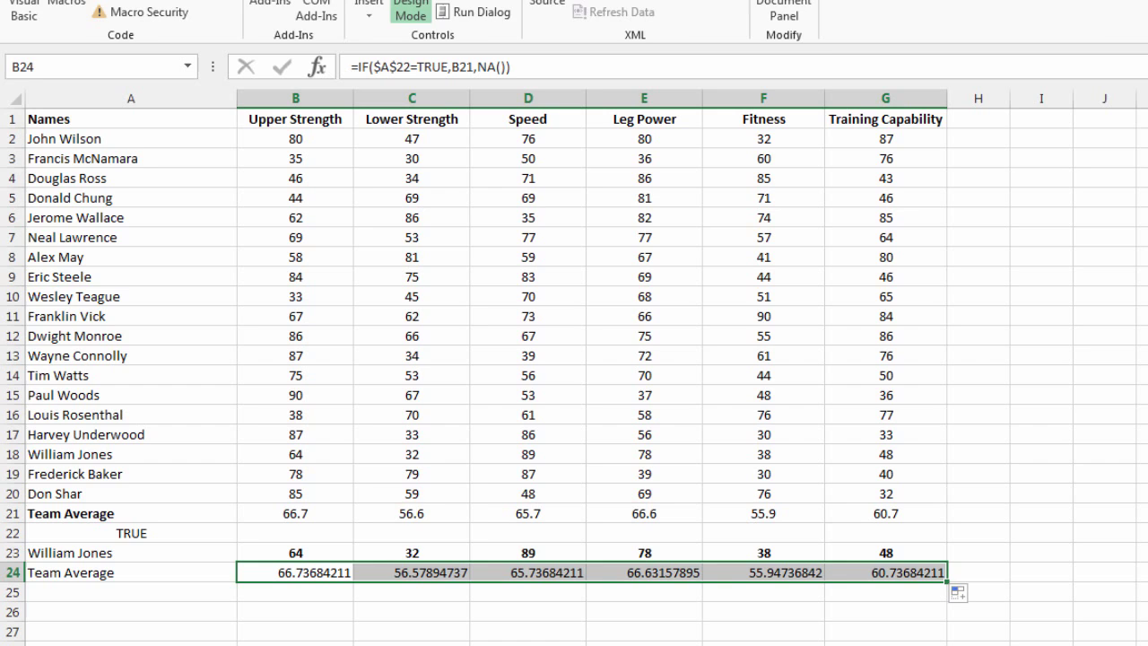
left_click(751, 11)
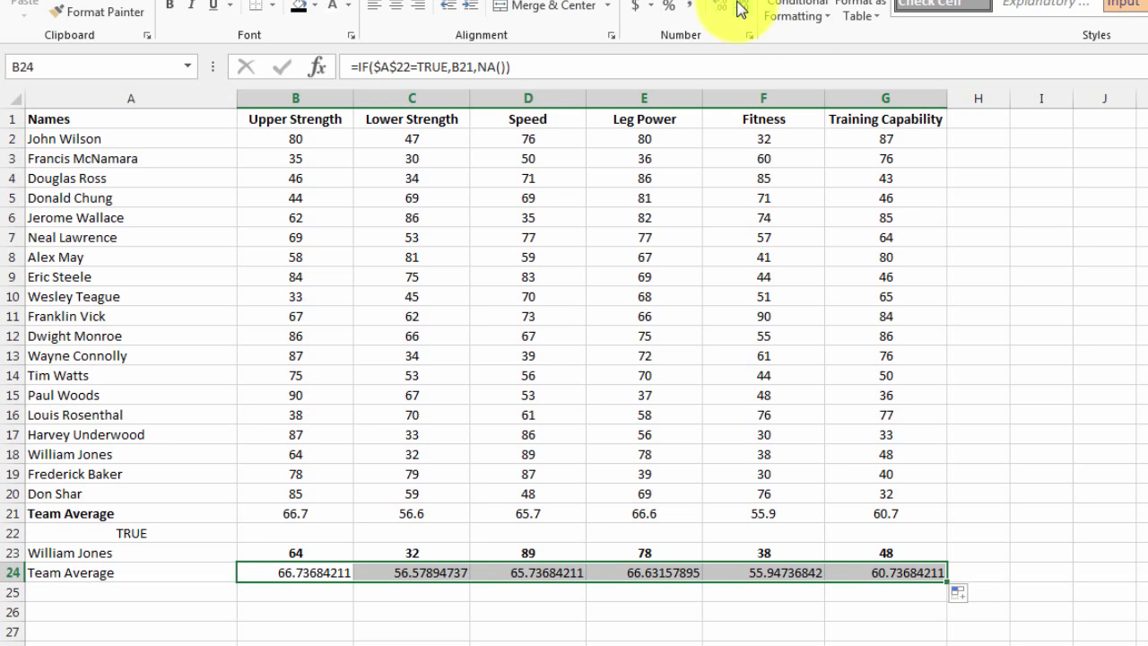
left_click(740, 9)
left_click(741, 9)
left_click(740, 9)
left_click(741, 9)
left_click(740, 9)
left_click(740, 9)
left_click(740, 9)
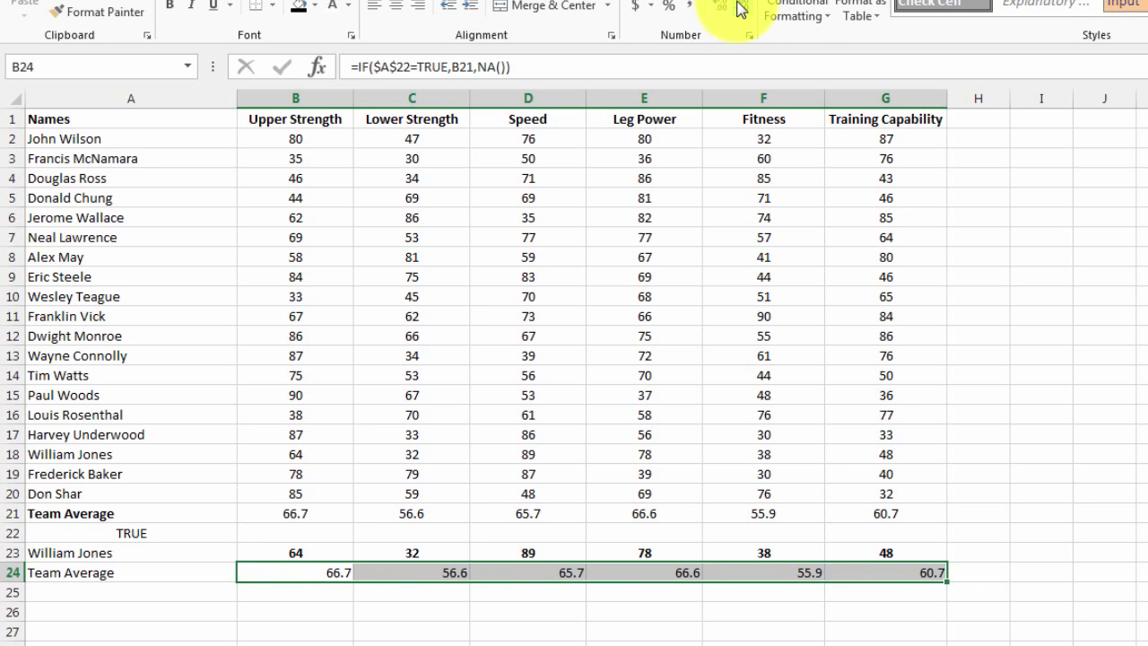
left_click(397, 9)
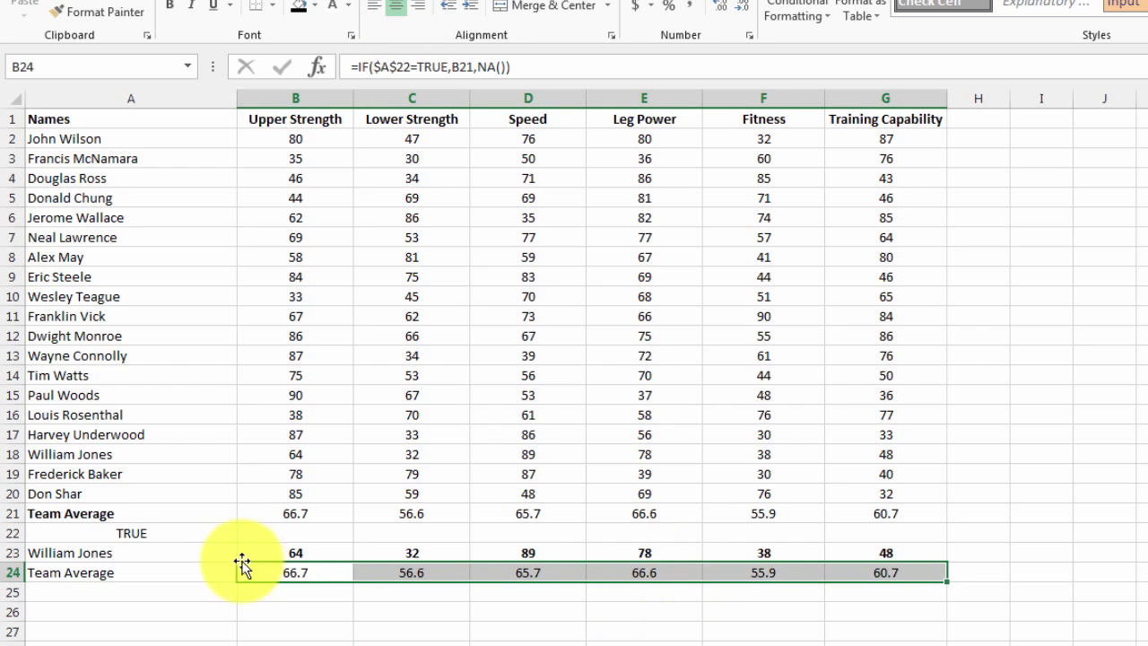
left_click_drag(269, 511, 883, 513)
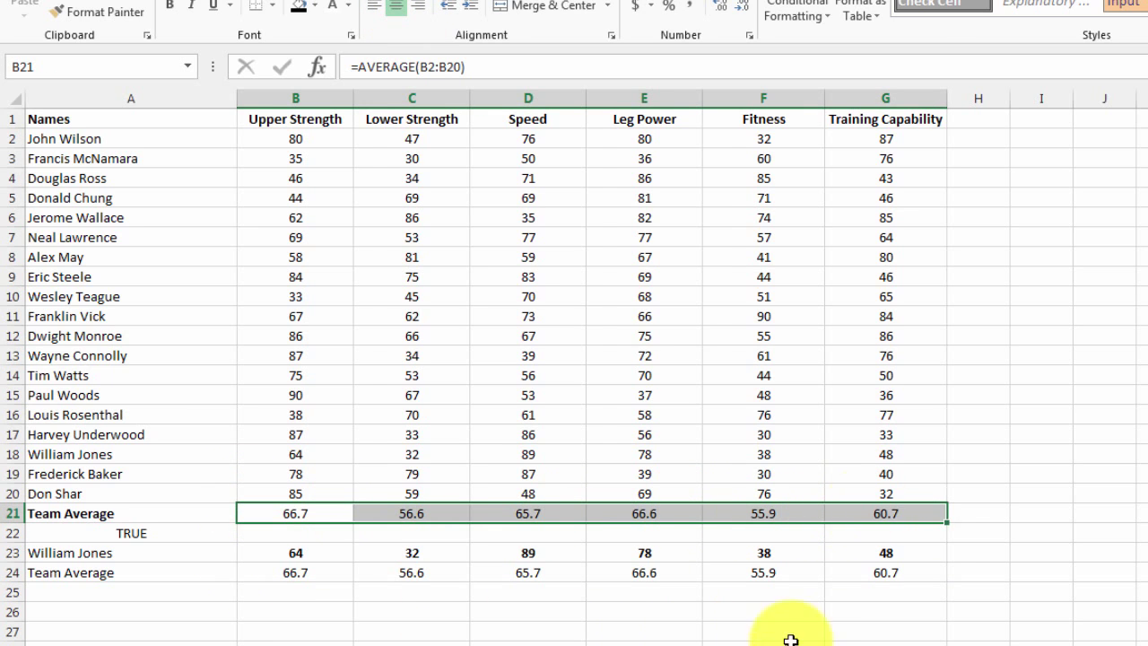
left_click(101, 600)
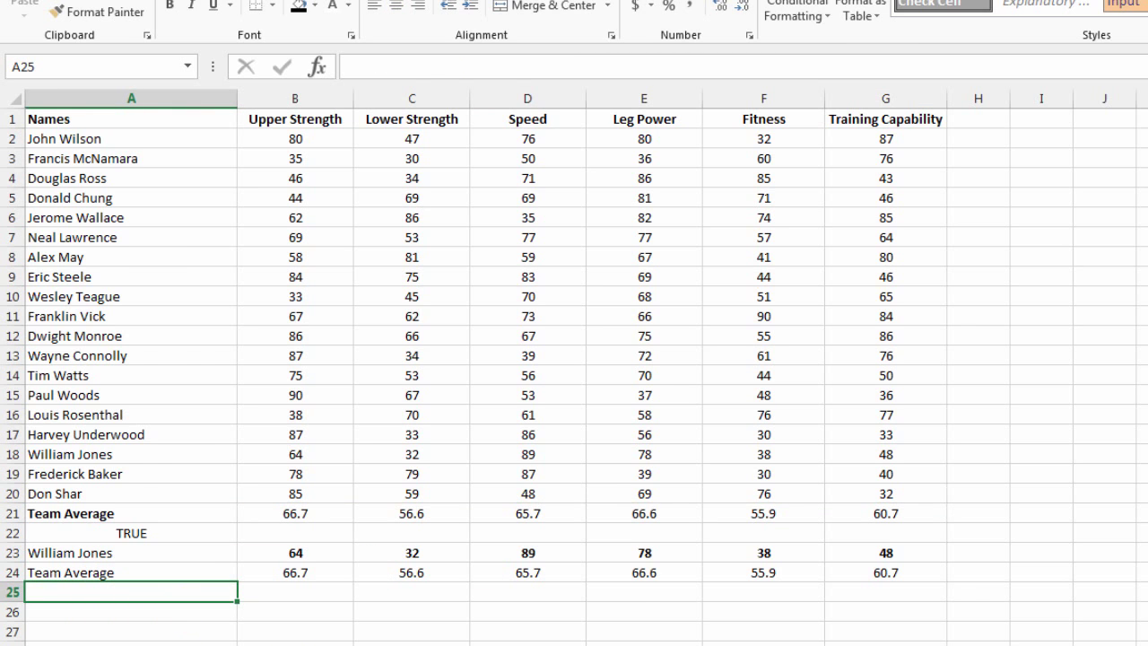
- Add a data series to the radar chart on the Report sheet, taking its name from =ControlPanel!$A$24
key("ctrl+Page_Down")
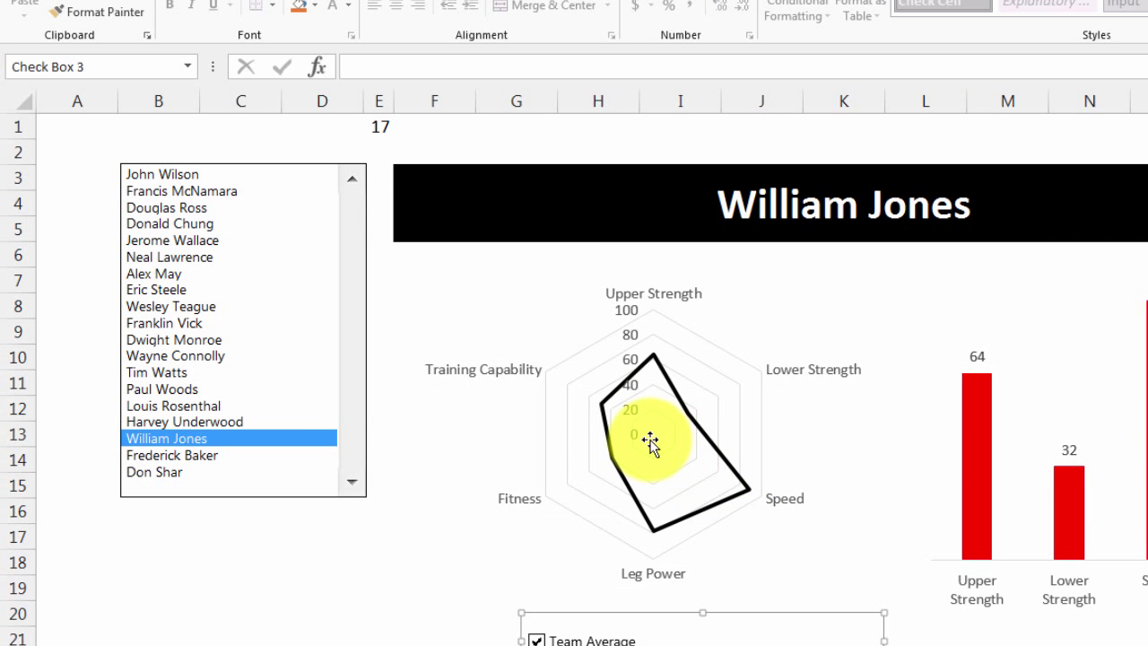
left_click(649, 441)
left_click(714, 547)
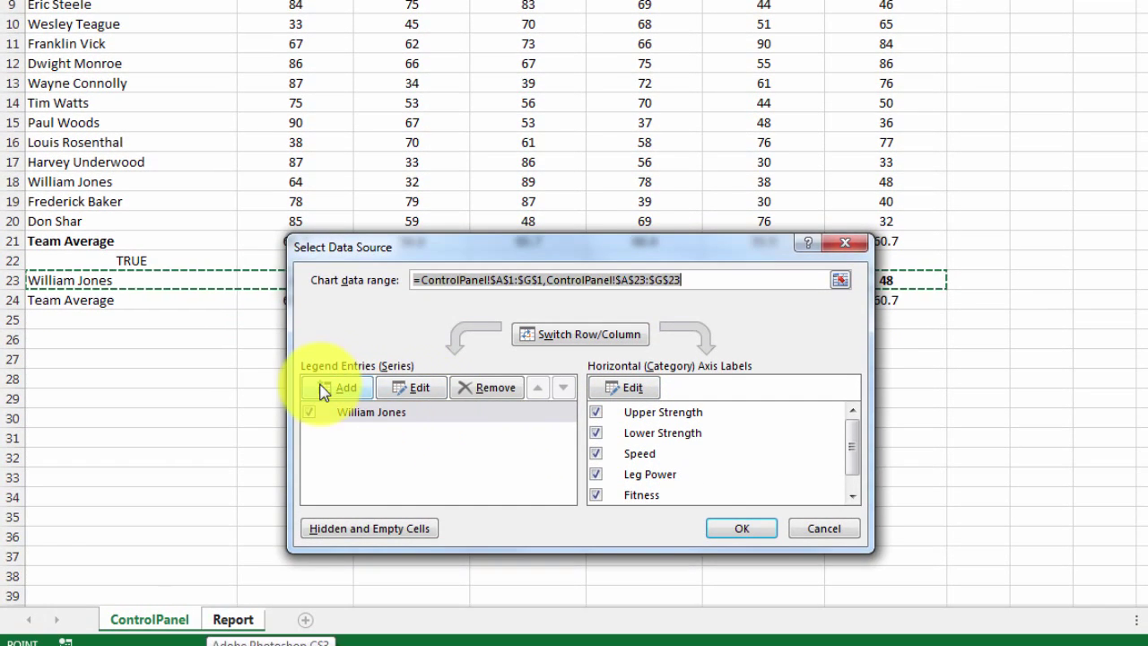
left_click(337, 523)
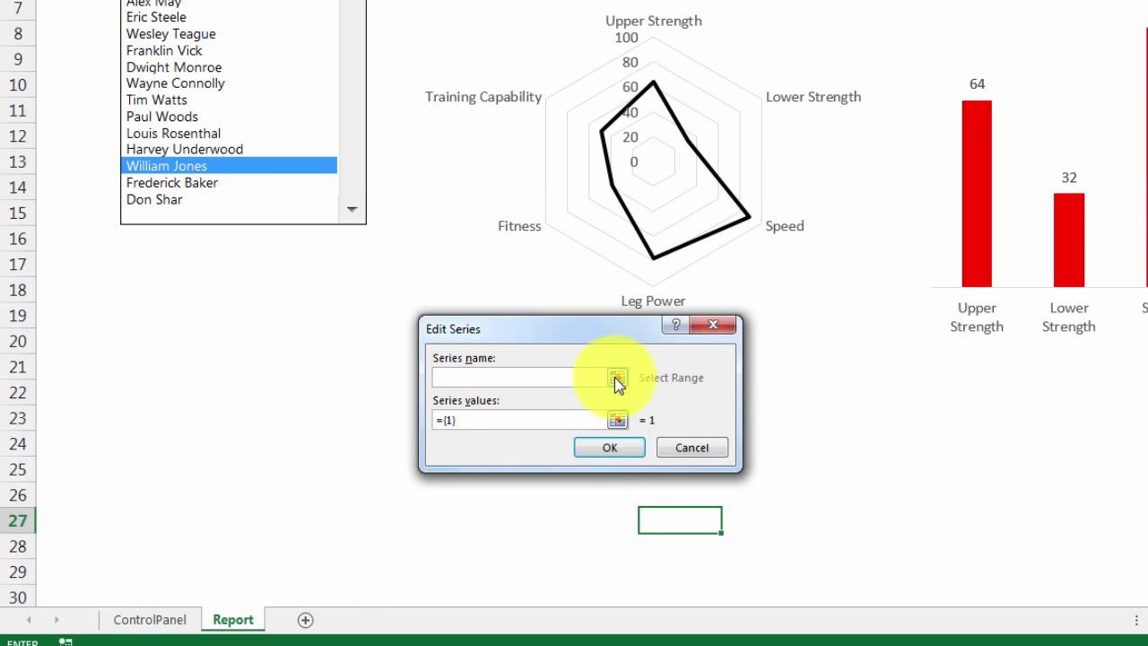
left_click(617, 382)
left_click(158, 618)
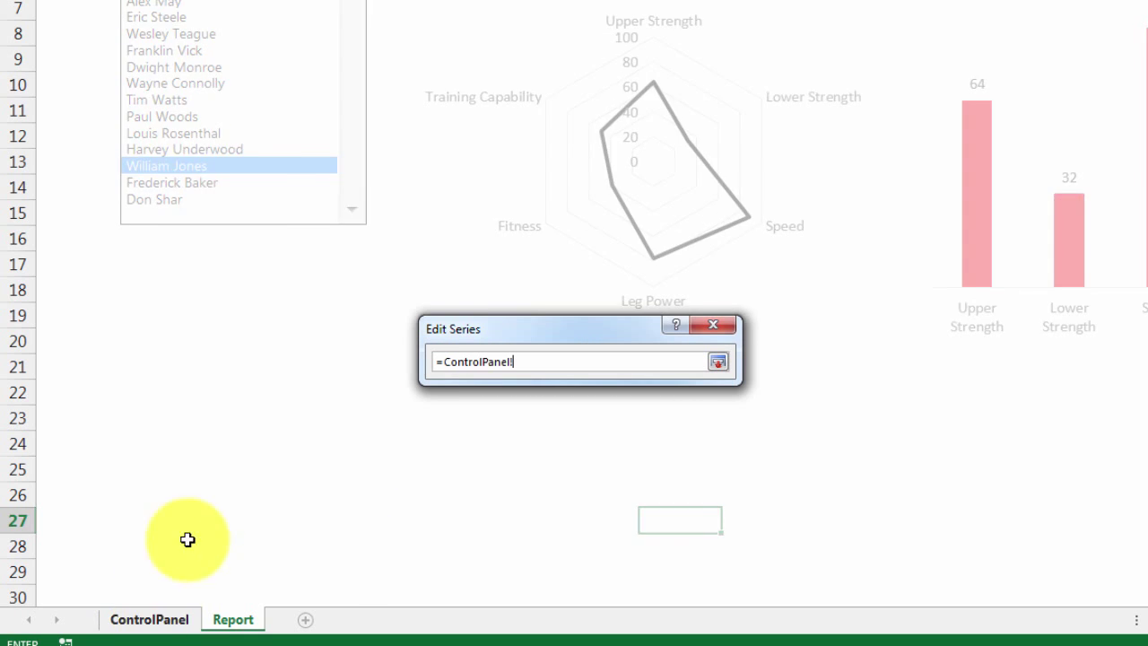
left_click(158, 302)
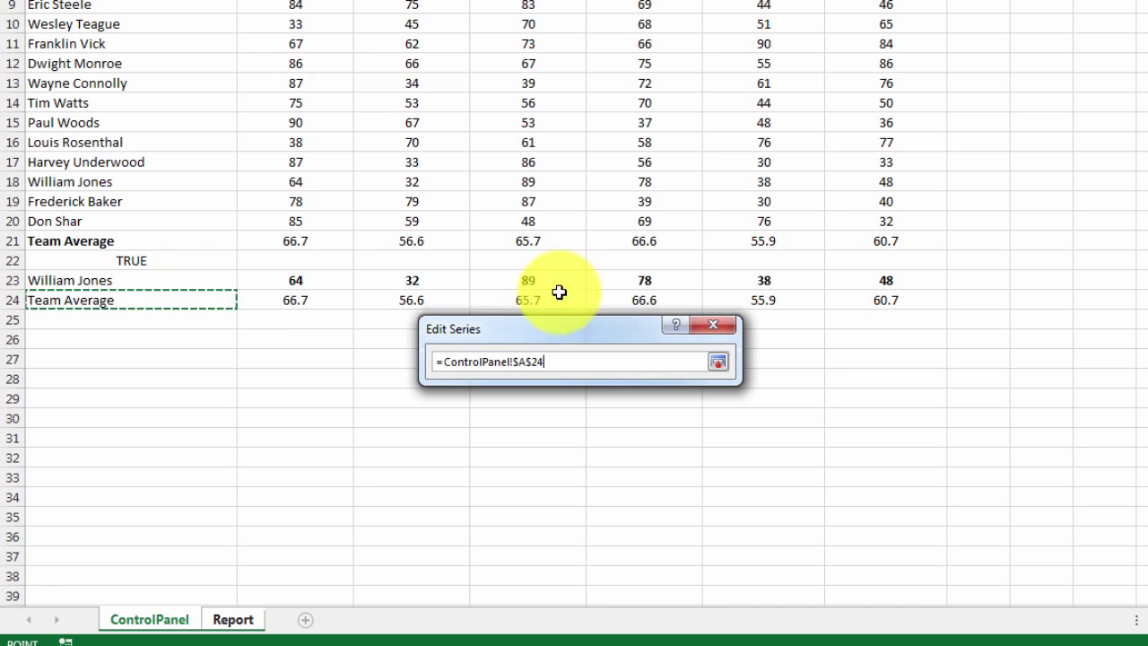
left_click(720, 367)
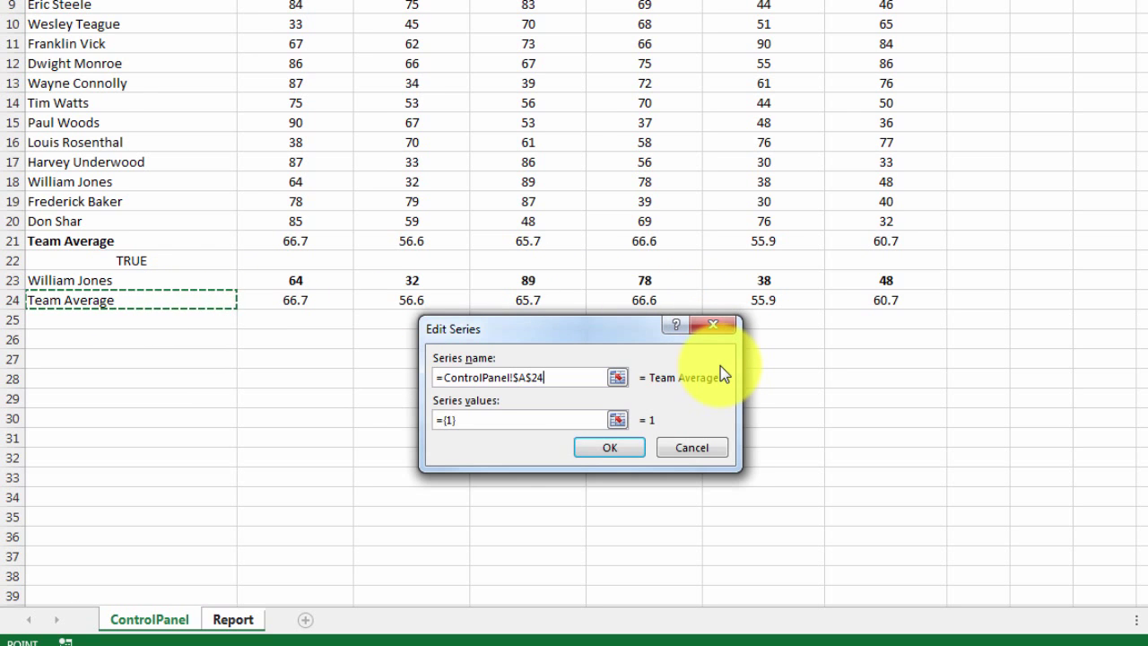
- Set the new radar series' values to =ControlPanel!$B$24:$G$24 and apply the chart's data source changes
left_click(615, 421)
left_click_drag(282, 297, 858, 300)
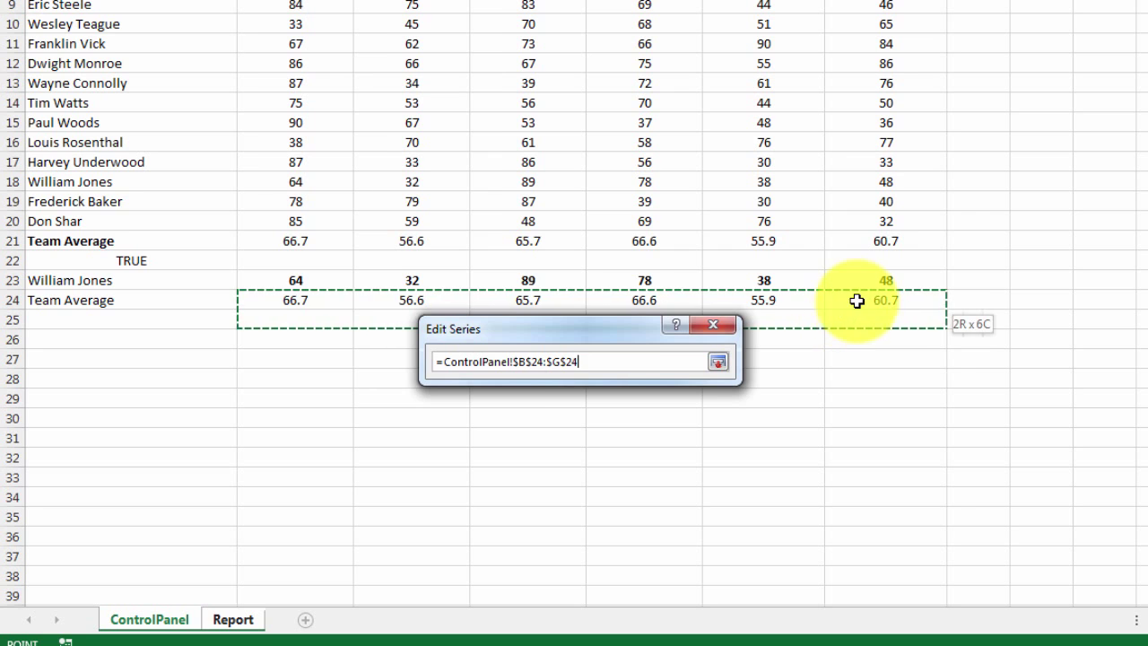
left_click(716, 362)
left_click(601, 449)
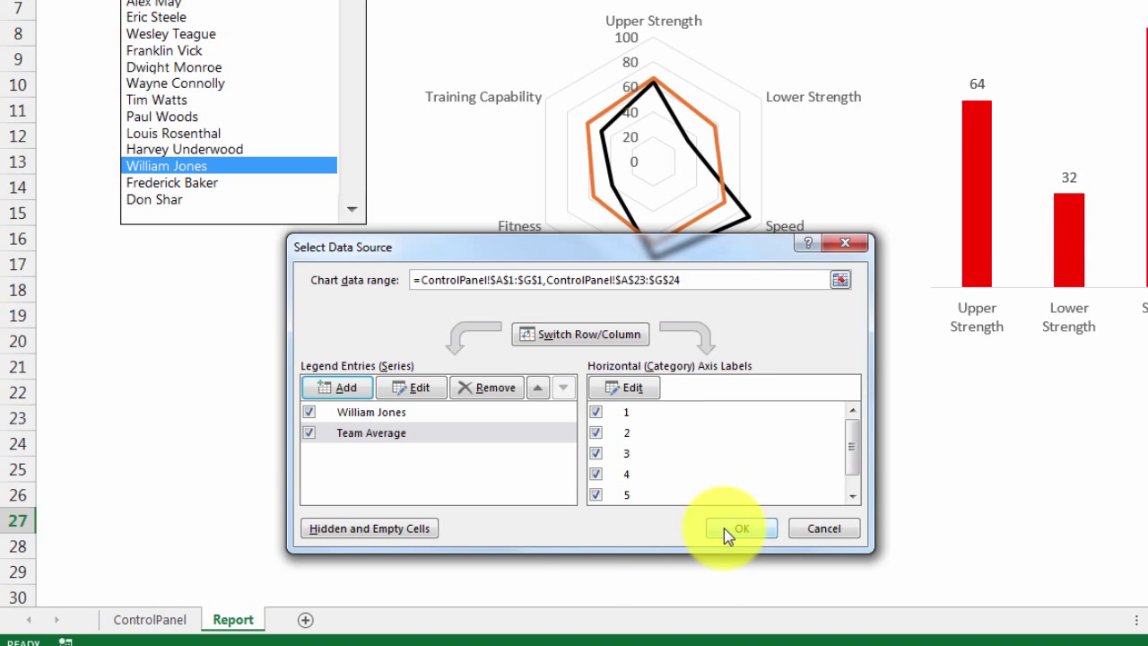
left_click(723, 527)
- Format the Team Average series in the radar chart with a thin blue line
scroll(171, 418, "down", 2)
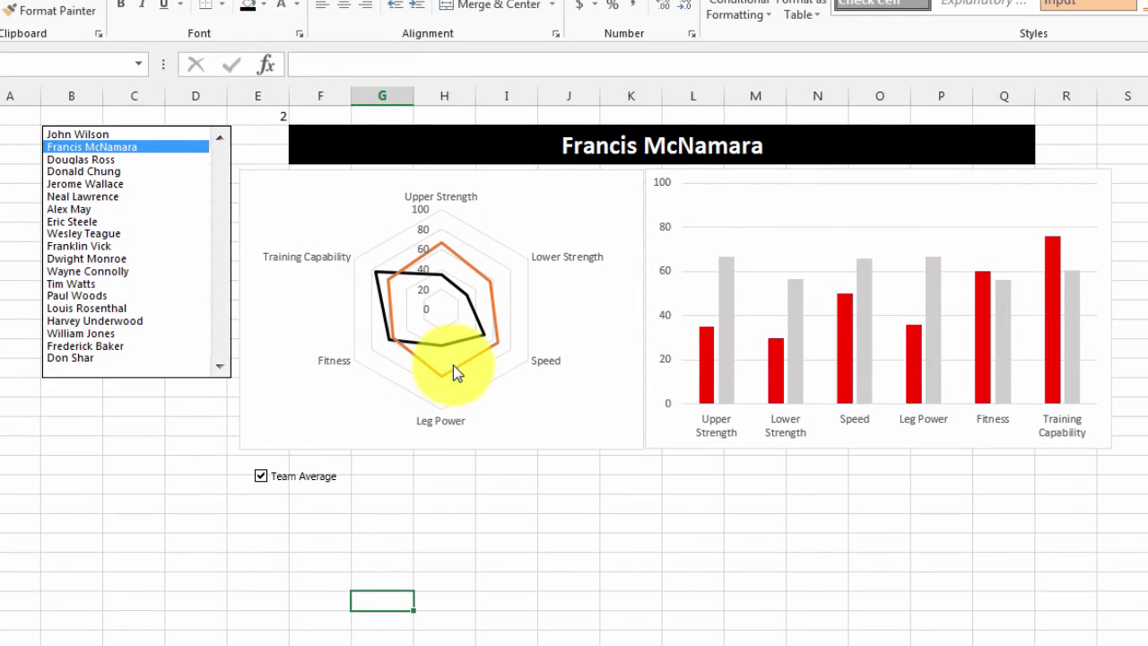
double_click(453, 365)
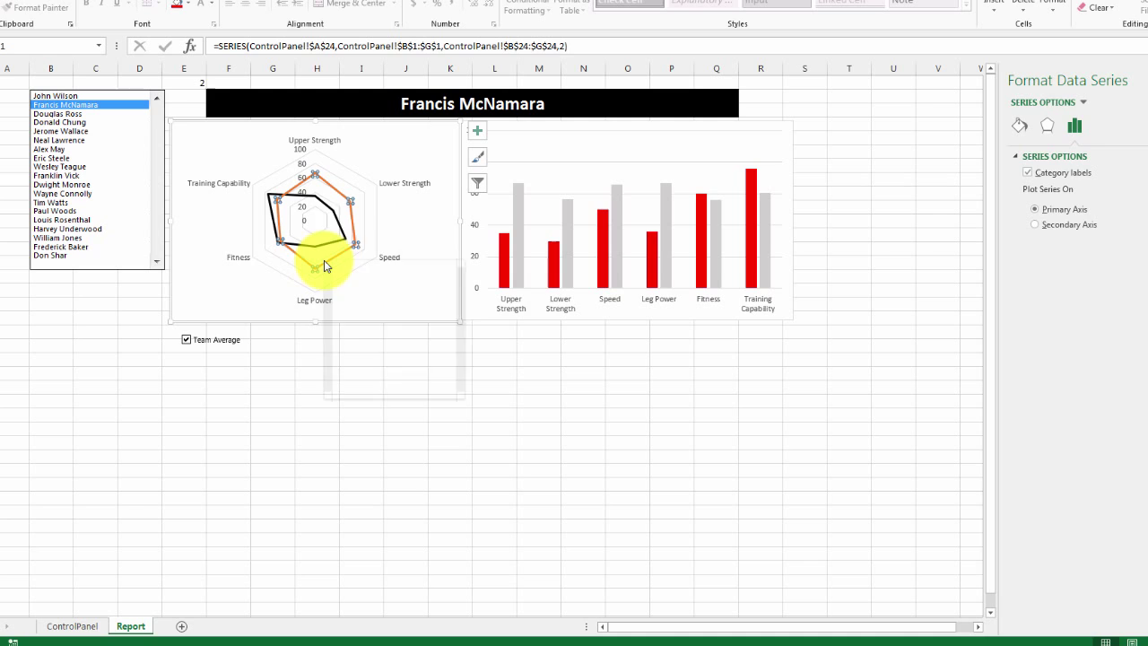
right_click(325, 266)
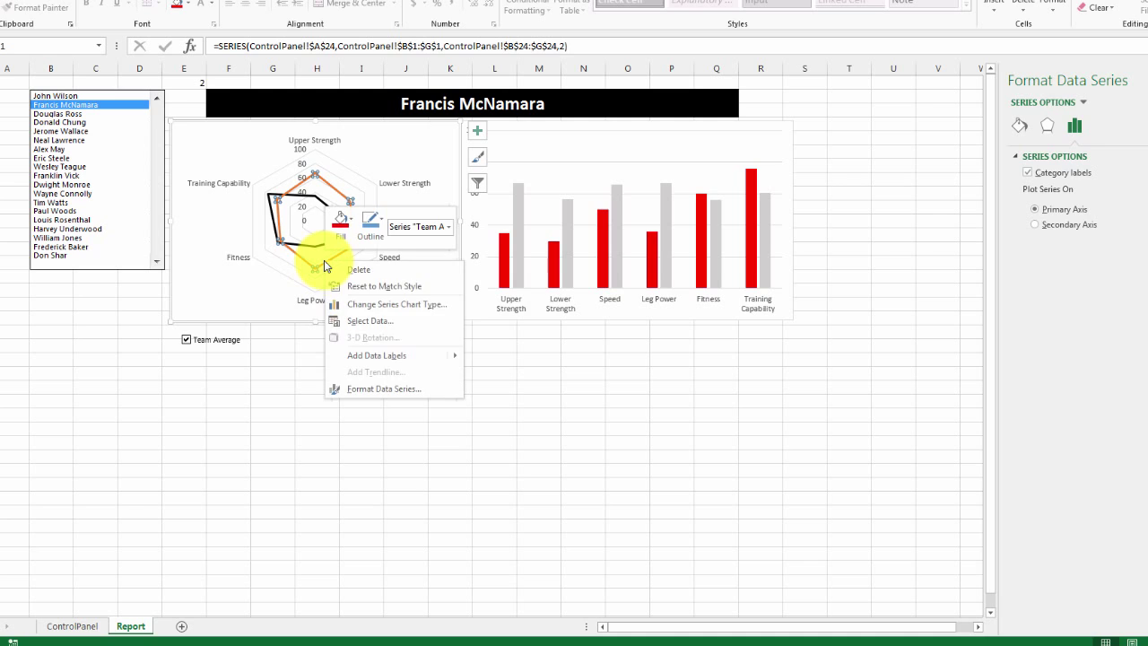
left_click(396, 388)
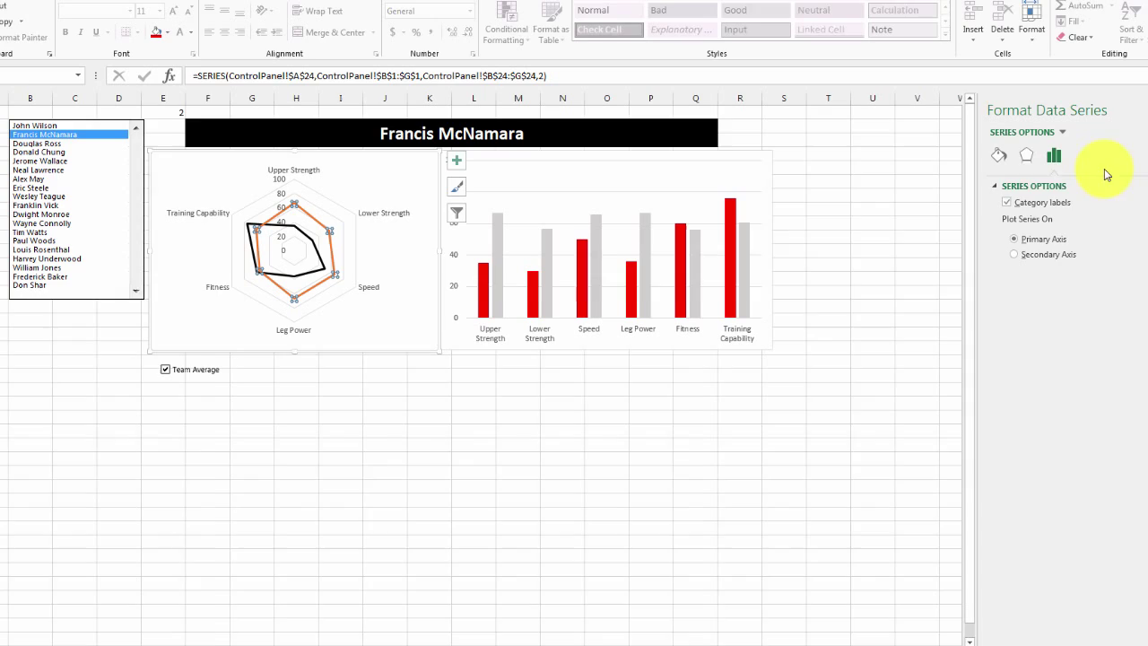
left_click(998, 159)
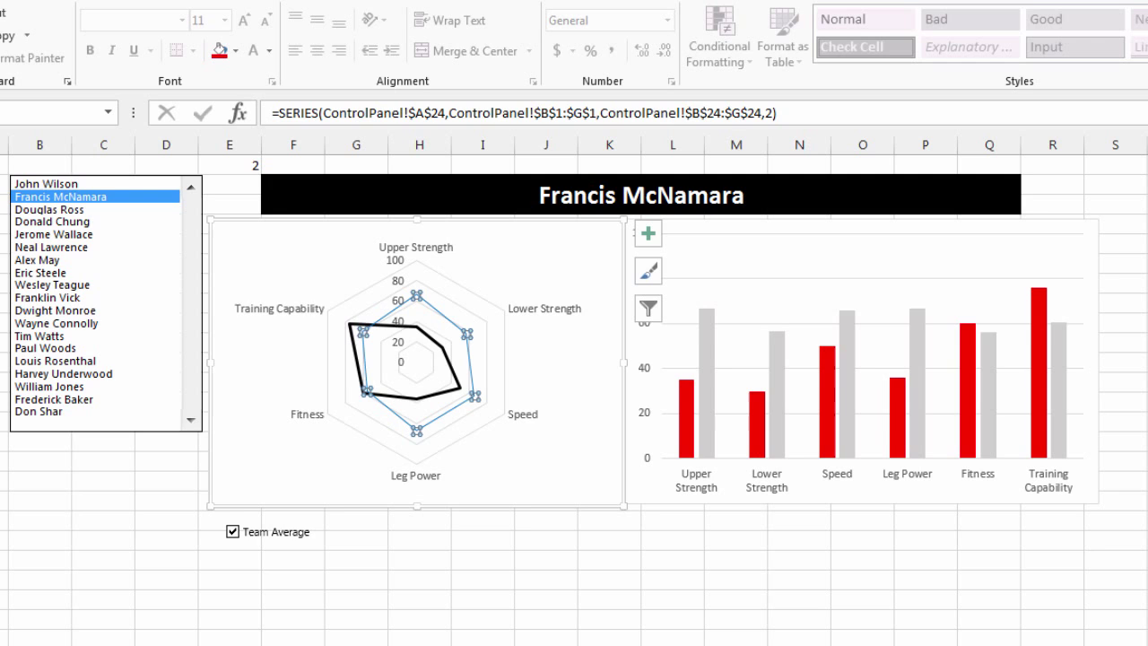
- Add data labels to the red player series in the column chart
left_click(845, 338)
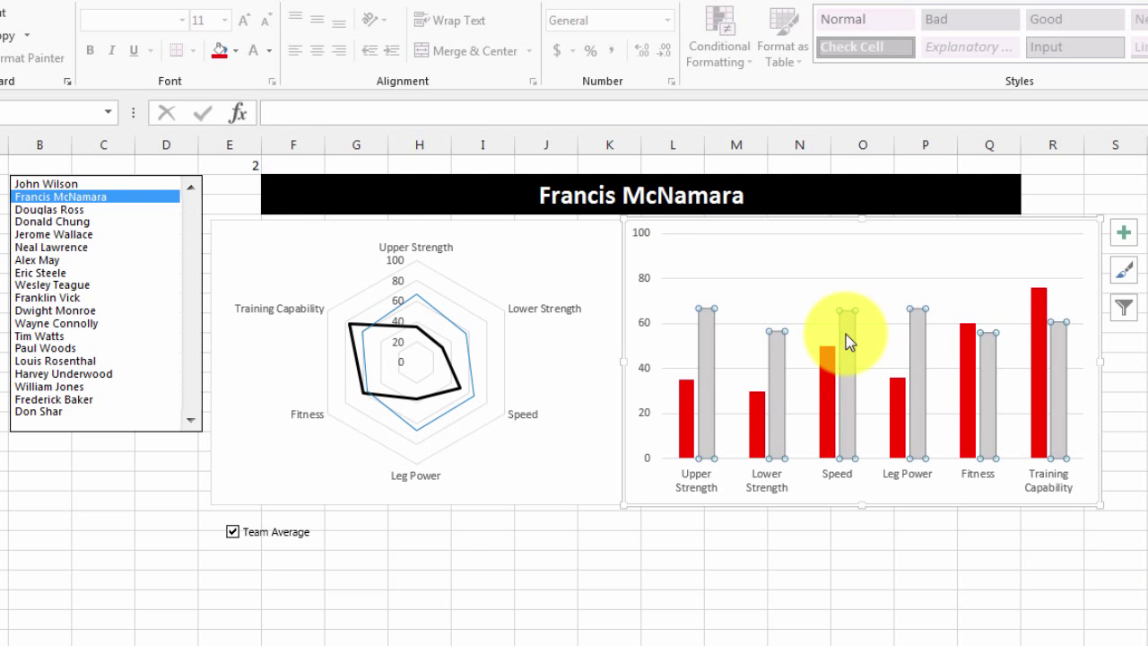
left_click(687, 412)
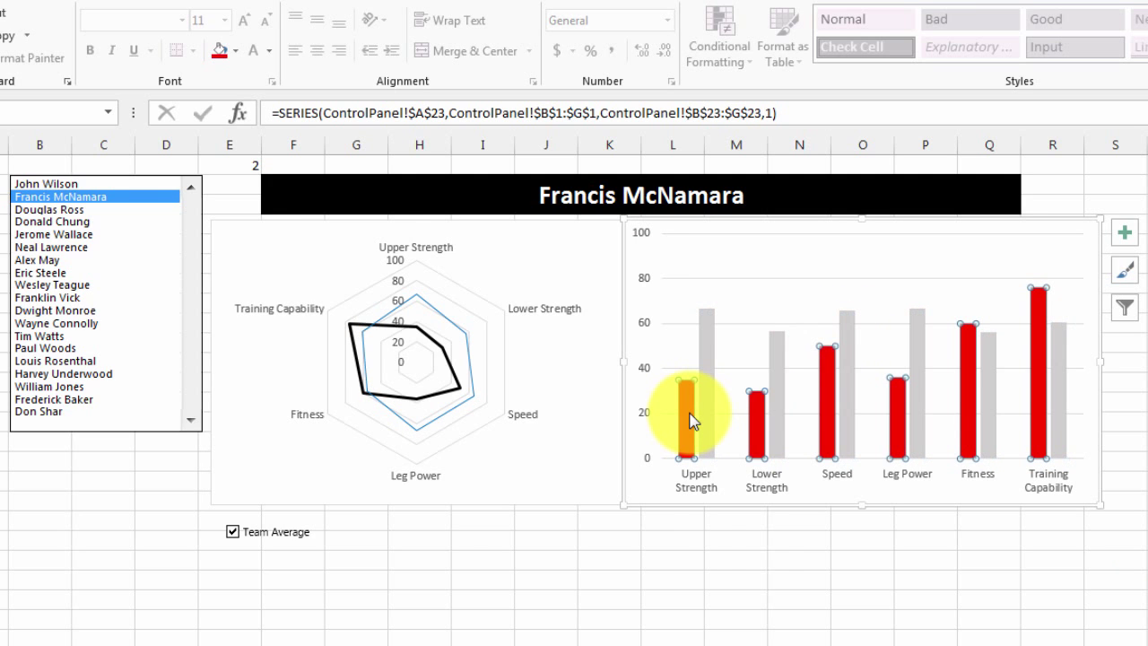
right_click(690, 420)
mouse_move(795, 543)
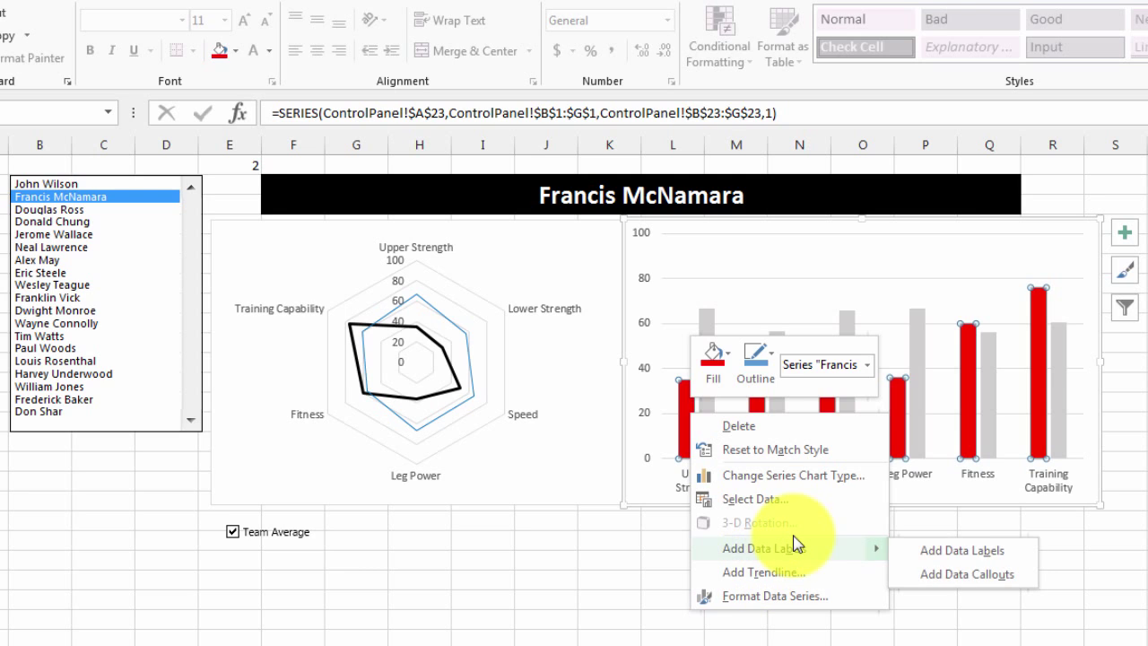
left_click(953, 555)
left_click(850, 634)
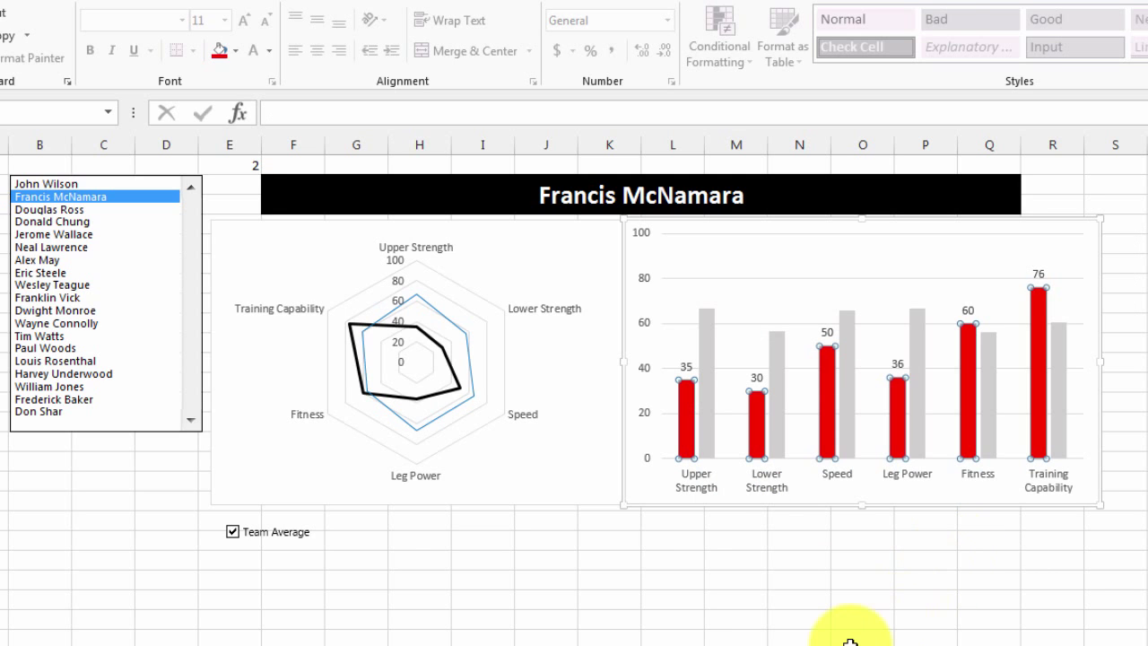
left_click(791, 638)
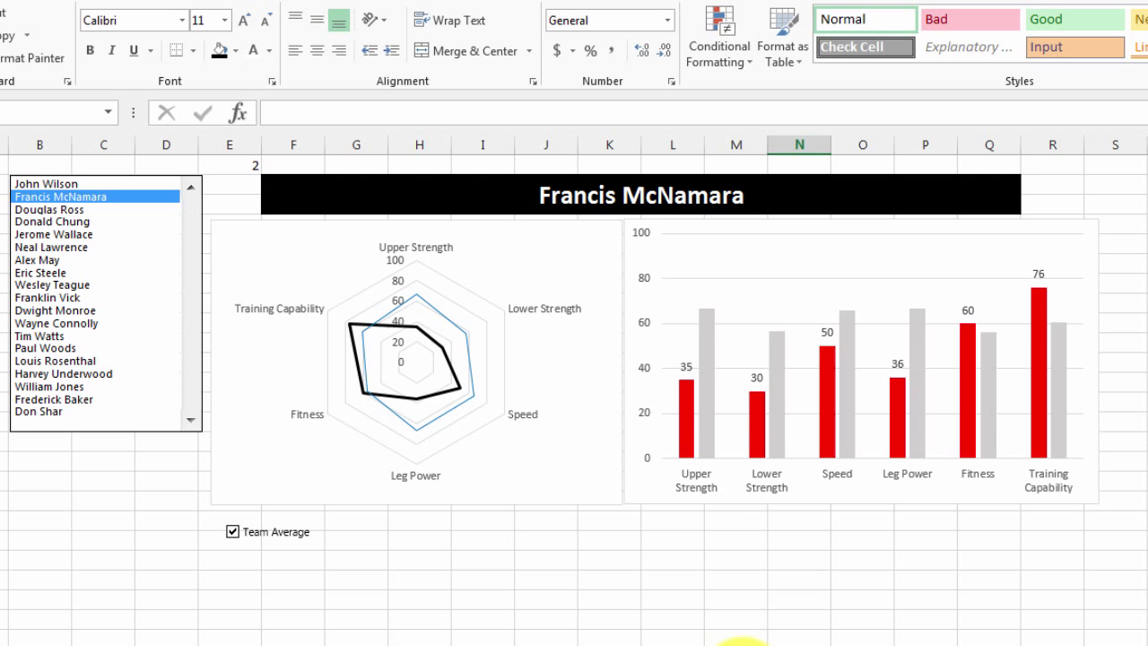
- Select several players in the list box to check how the charts and column data labels update
left_click(52, 221)
left_click(39, 260)
left_click(27, 310)
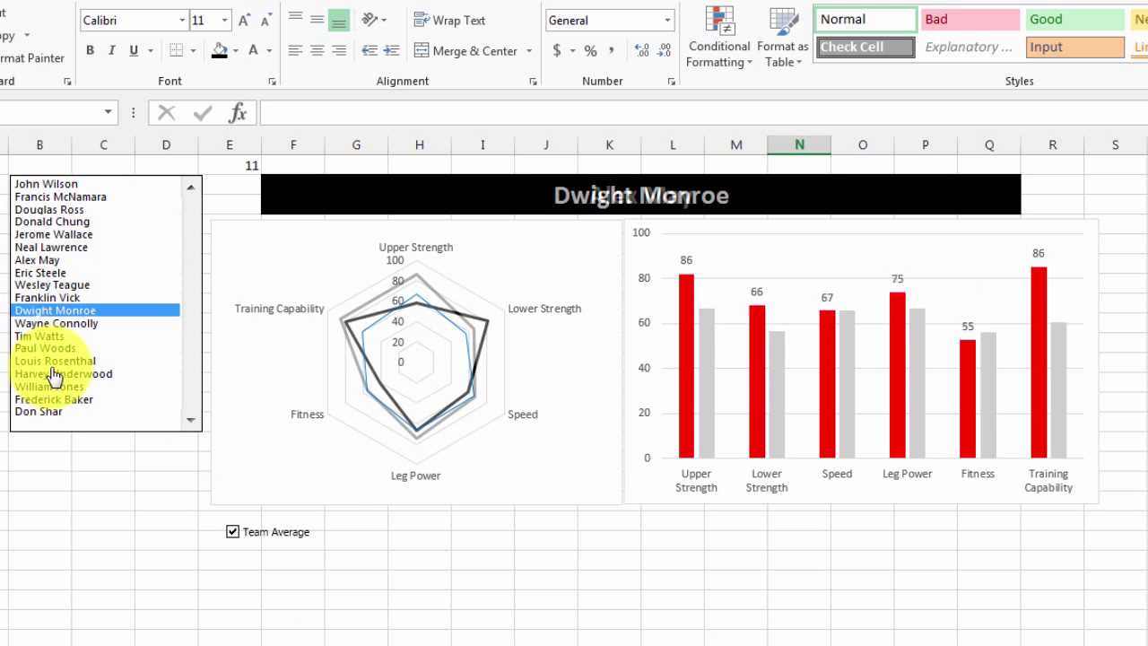
left_click(35, 373)
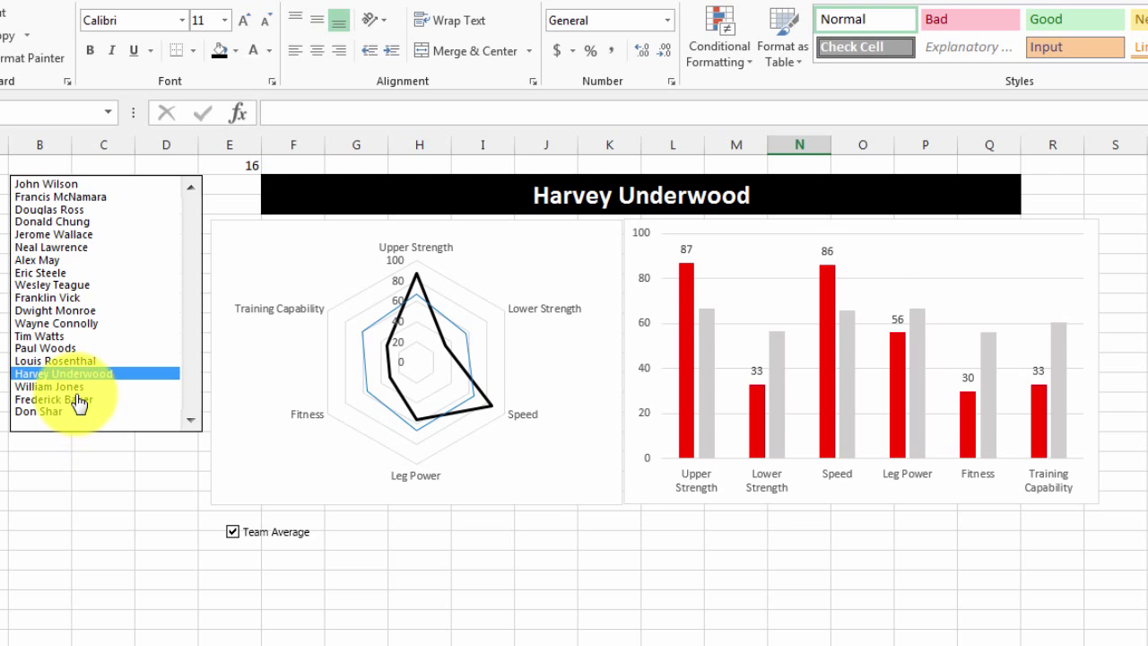
left_click(76, 386)
left_click(609, 592)
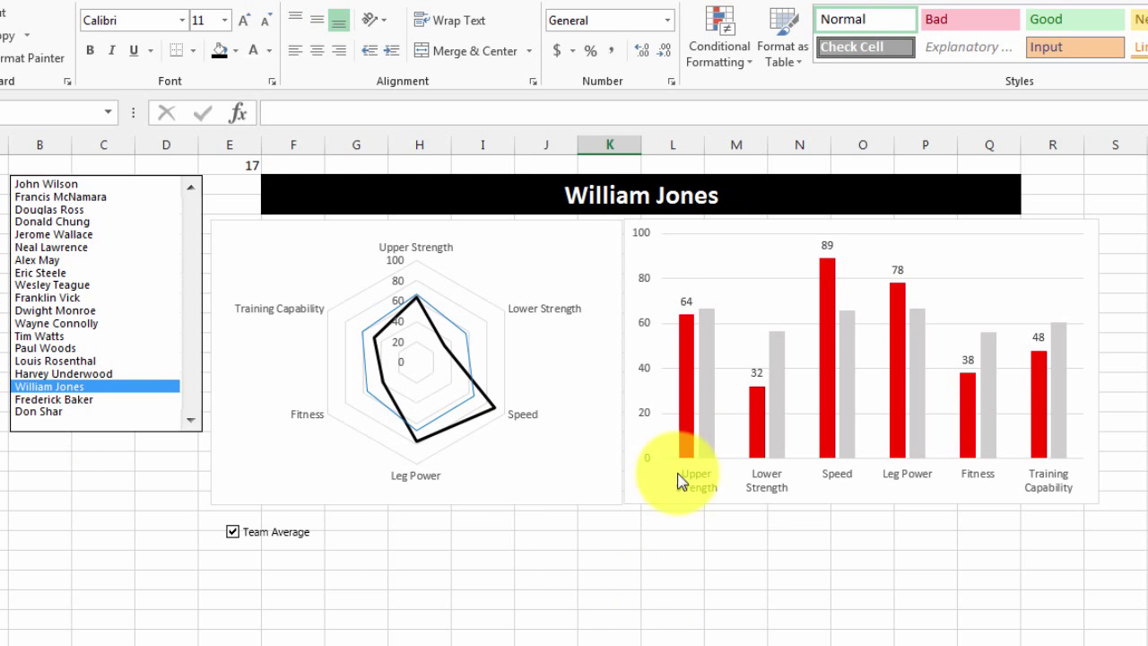
- Delete the vertical value axis from the column chart
left_click(645, 281)
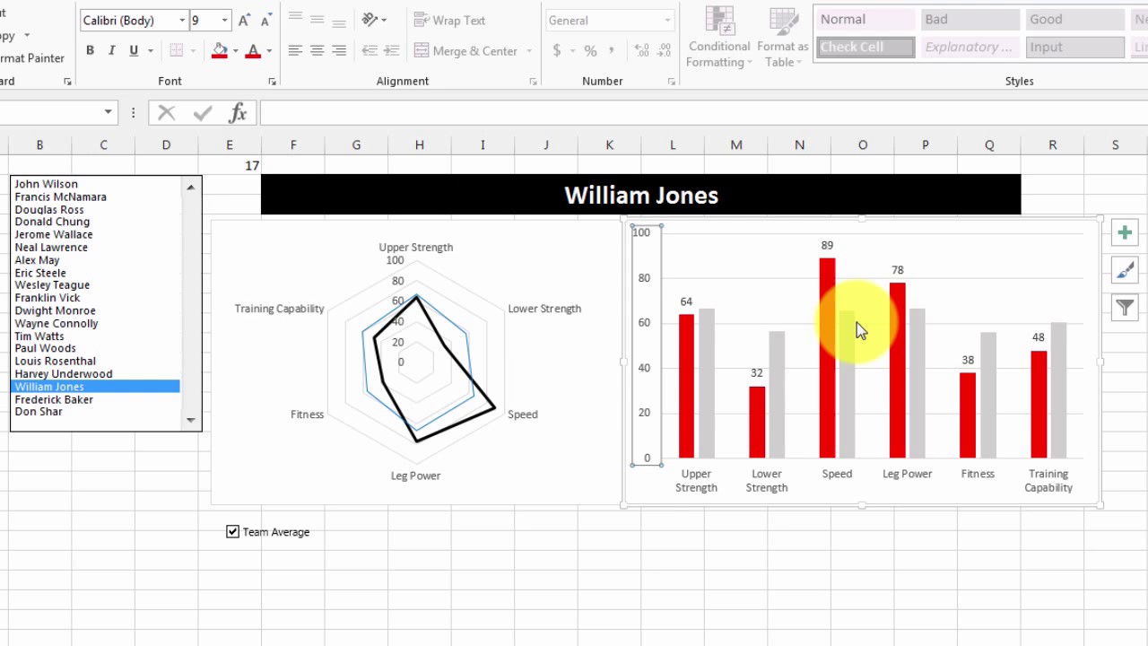
key("Delete")
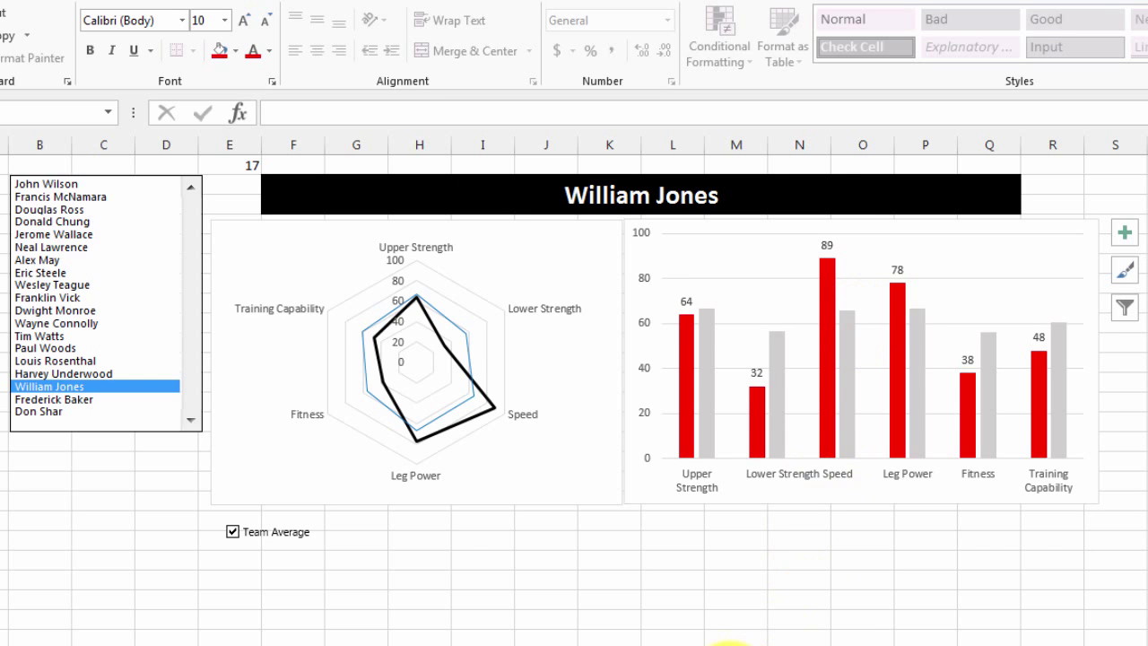
left_click(729, 640)
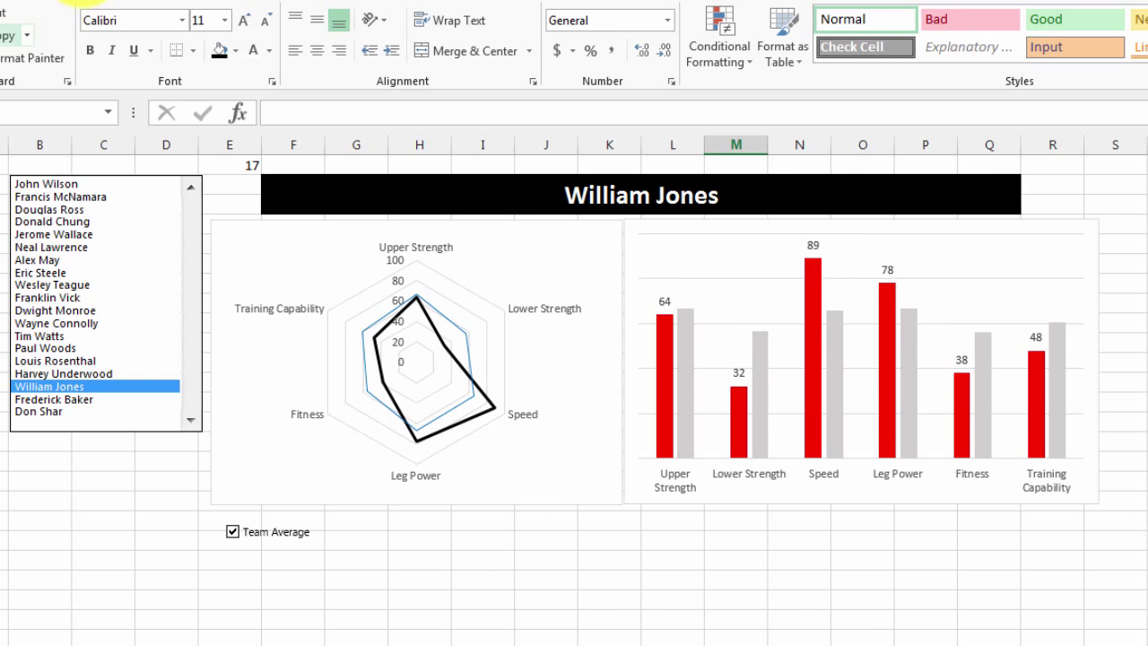
- Hide the gridlines on the Report sheet
left_click(506, 2)
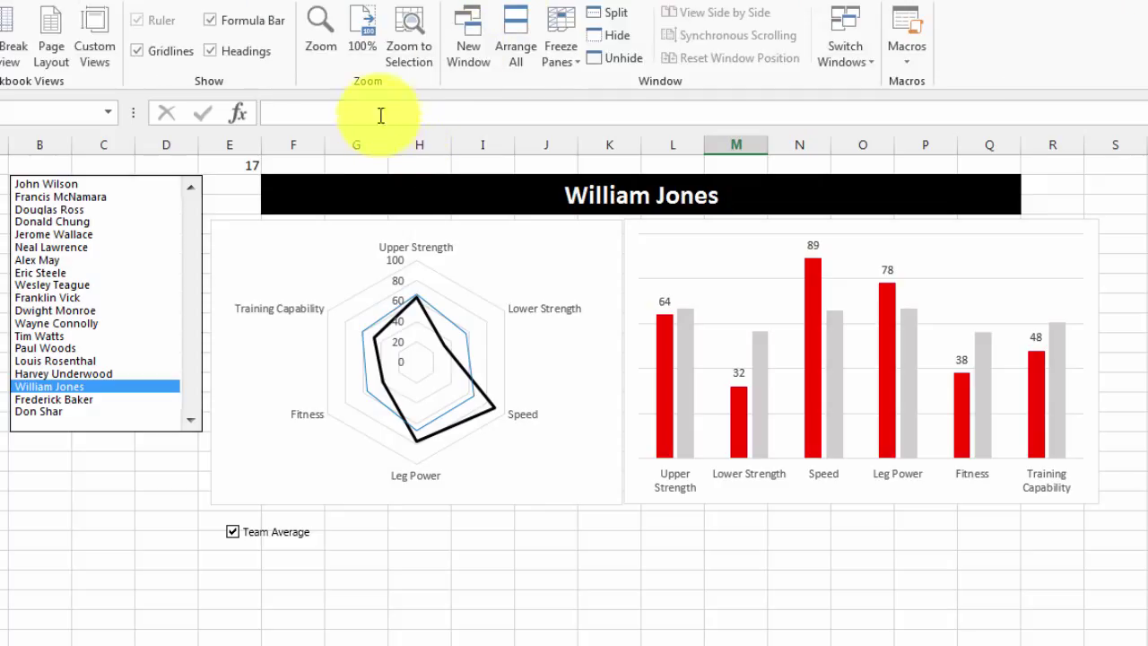
left_click(145, 51)
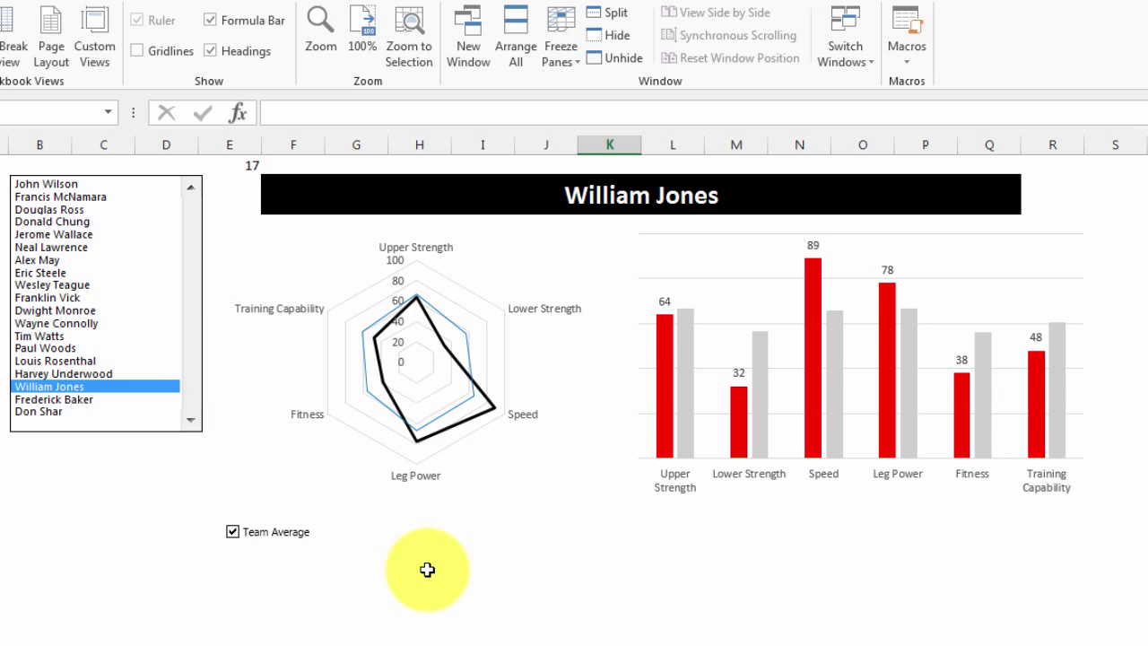
scroll(123, 299, "up", 3)
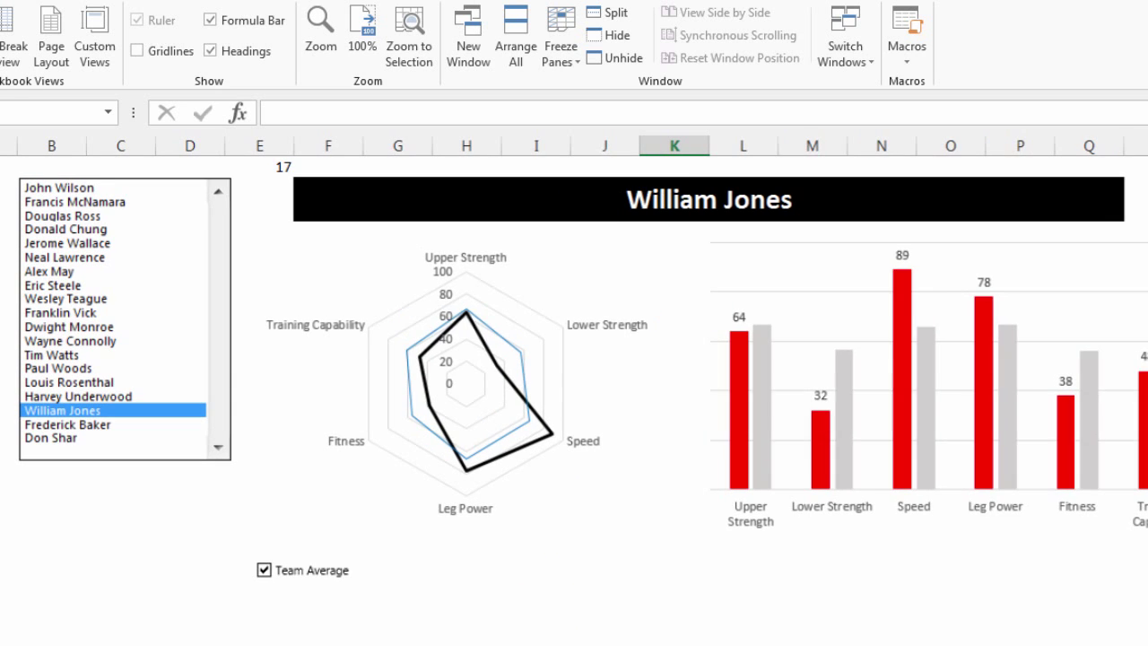
- Go through various players in the list box and compare each one's radar and column charts with the team average
left_click(124, 299)
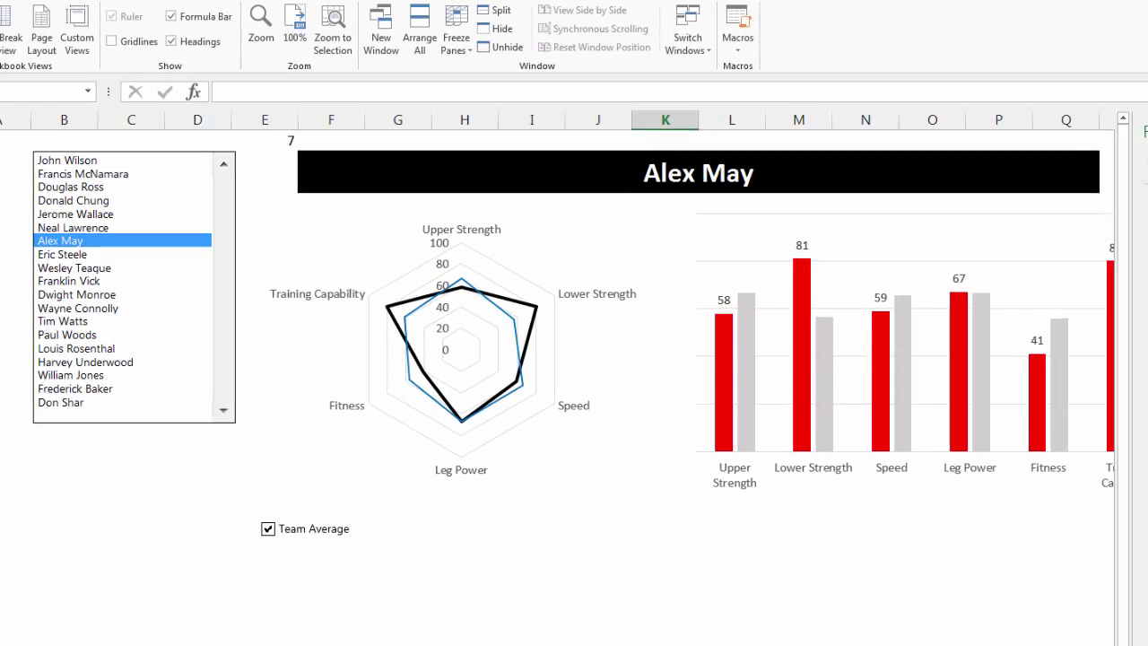
left_click(83, 281)
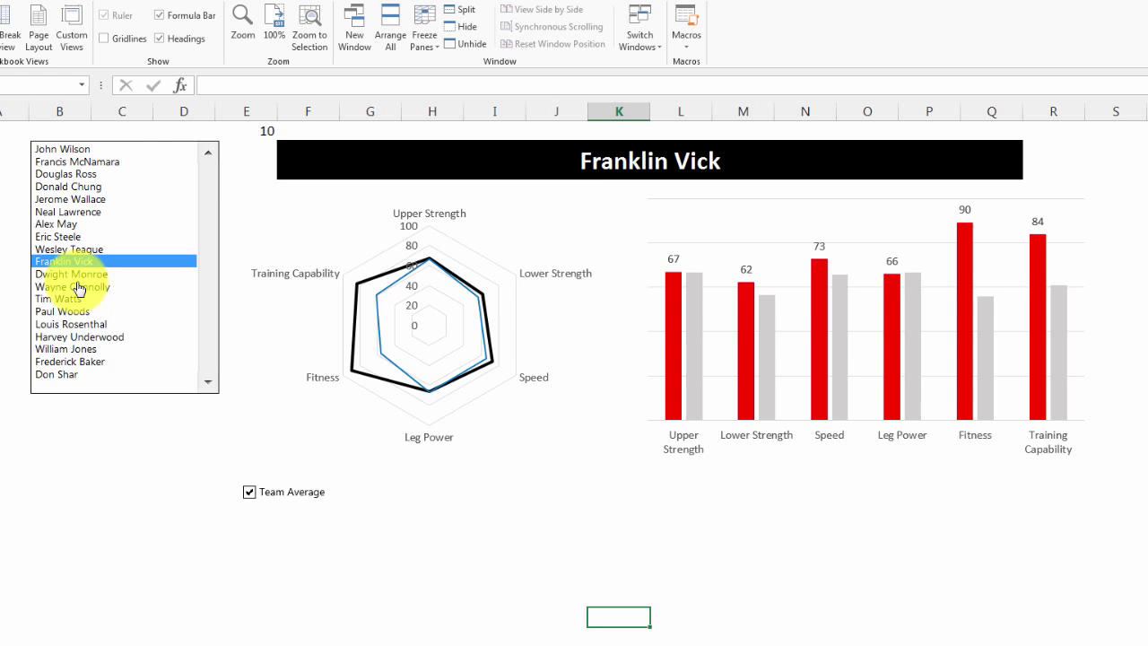
left_click(77, 286)
left_click(77, 311)
left_click(77, 338)
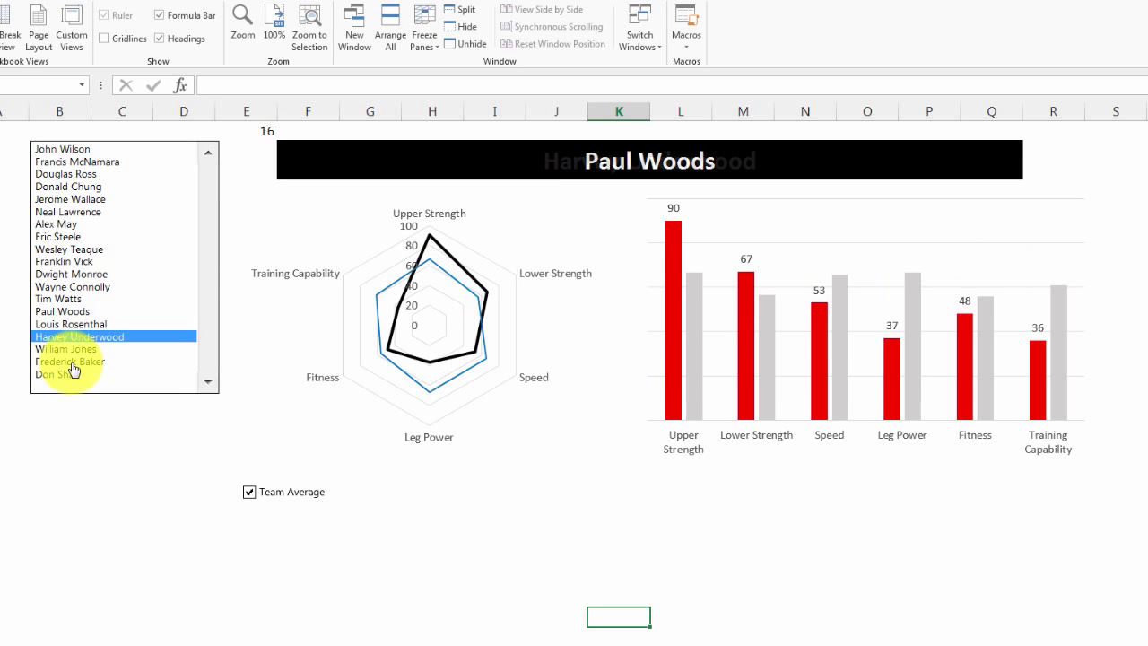
left_click(75, 361)
left_click(81, 261)
left_click(90, 213)
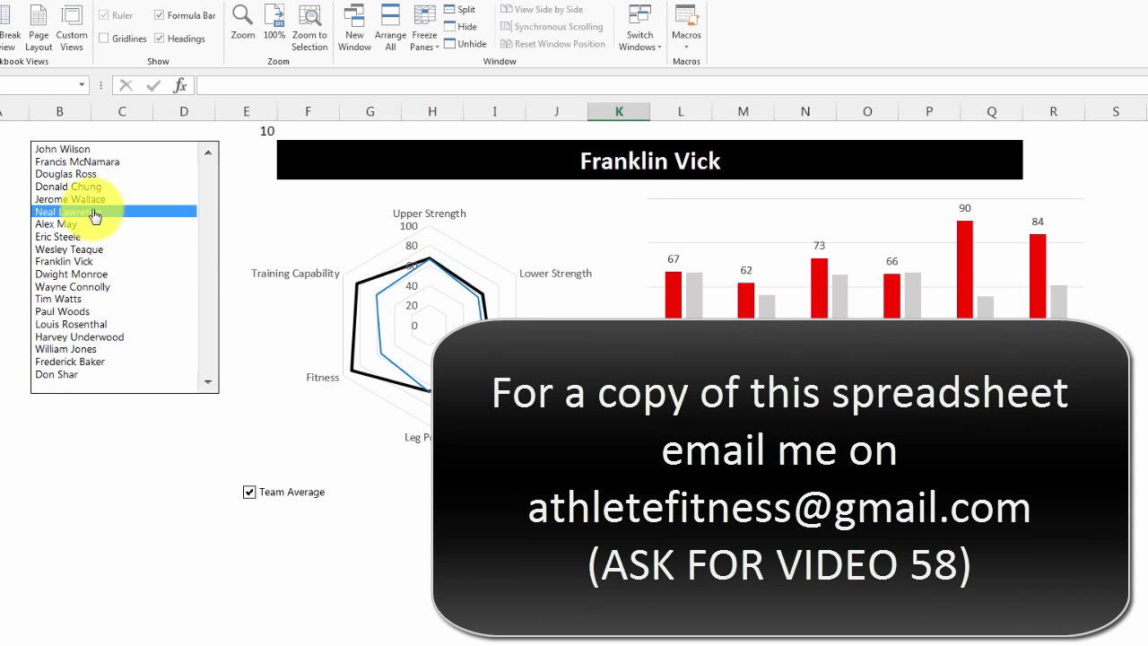
left_click(96, 173)
left_click(109, 262)
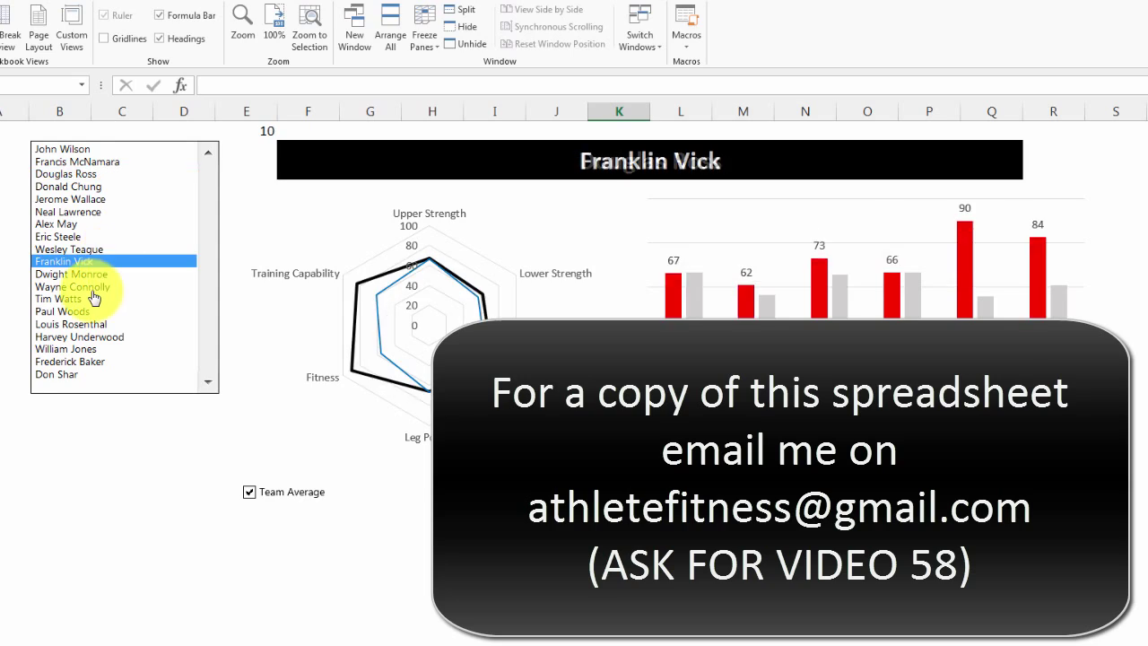
left_click(94, 286)
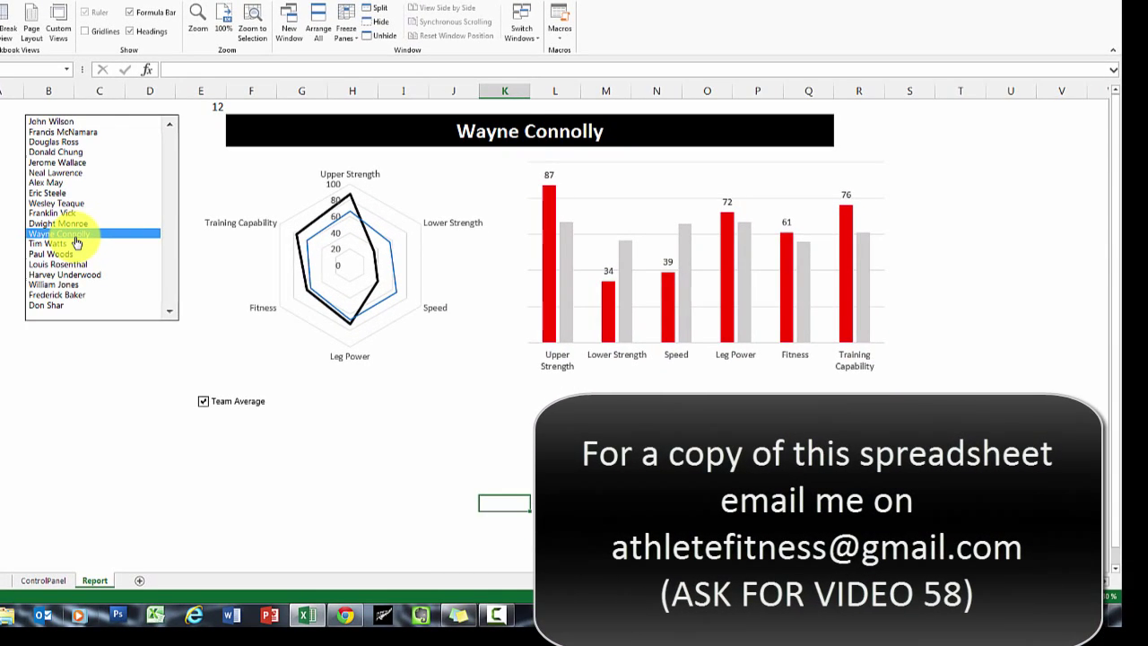